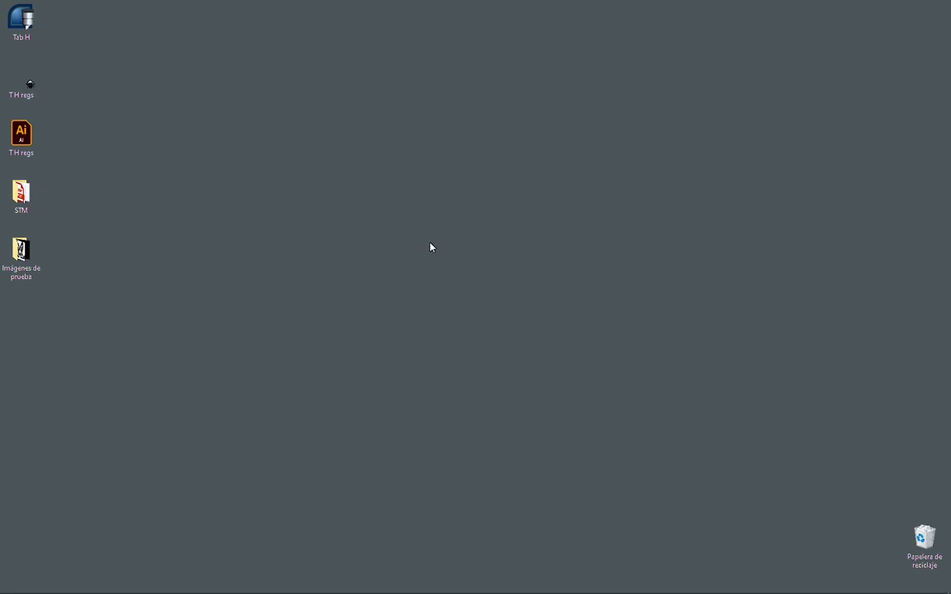
- Open the Tab H document, hide the rulers, and zoom to 96%
double_click(21, 20)
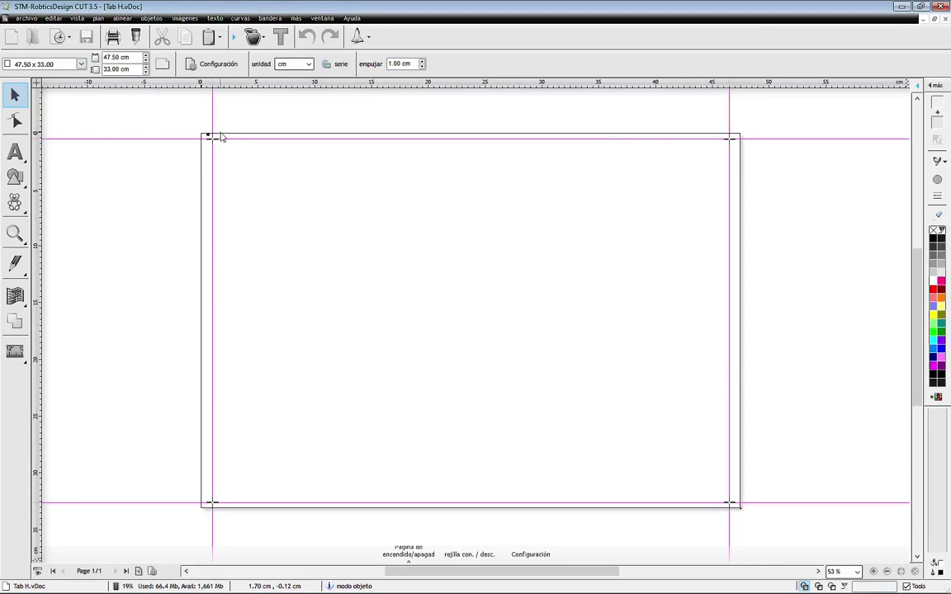
key(ctrl+r)
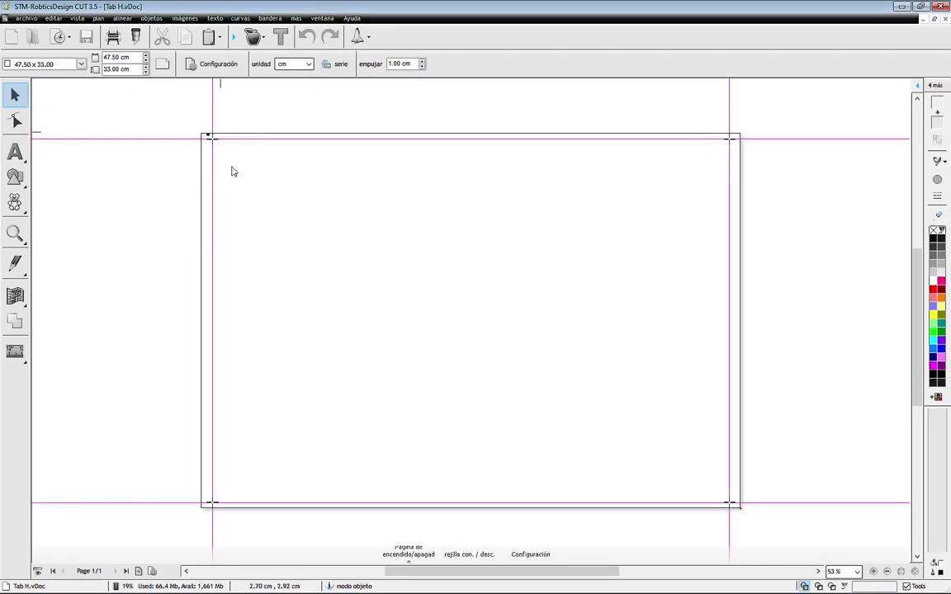
double_click(835, 571)
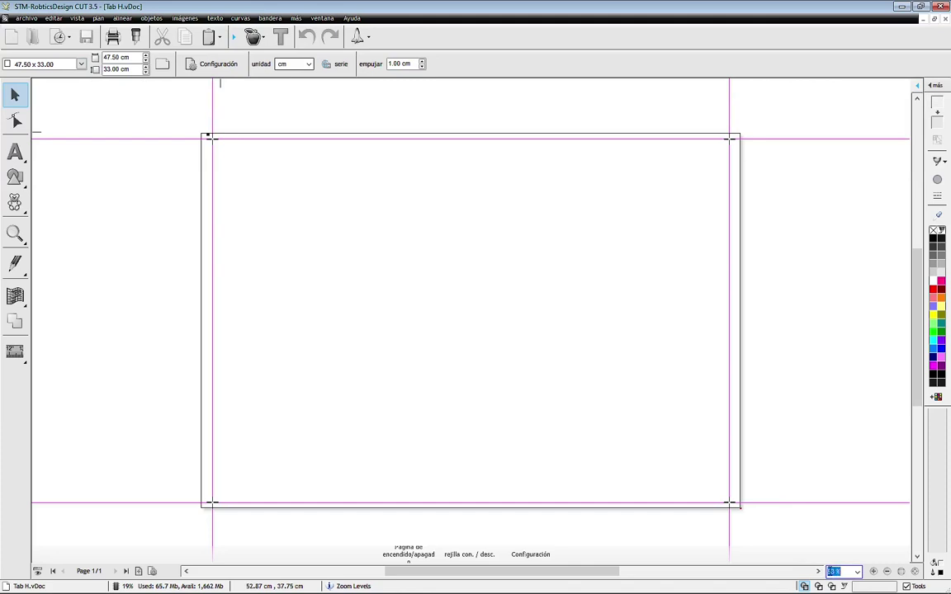
text(96)
key(Return)
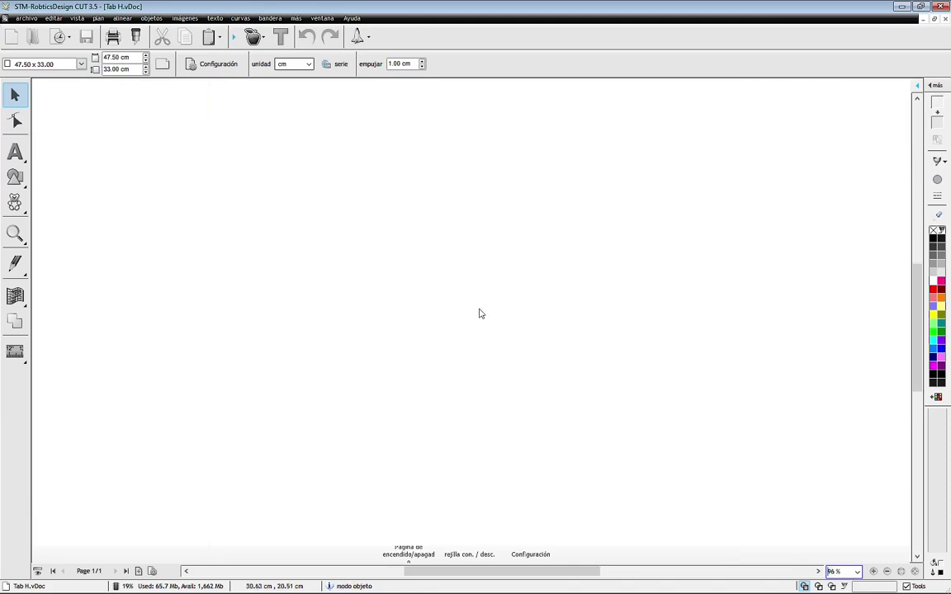
- Pan the view to bring the page's top-left corner into view
click(19, 243)
click(82, 259)
mouse_move(82, 214)
mouse_down()
mouse_move(167, 284)
mouse_move(163, 327)
mouse_up()
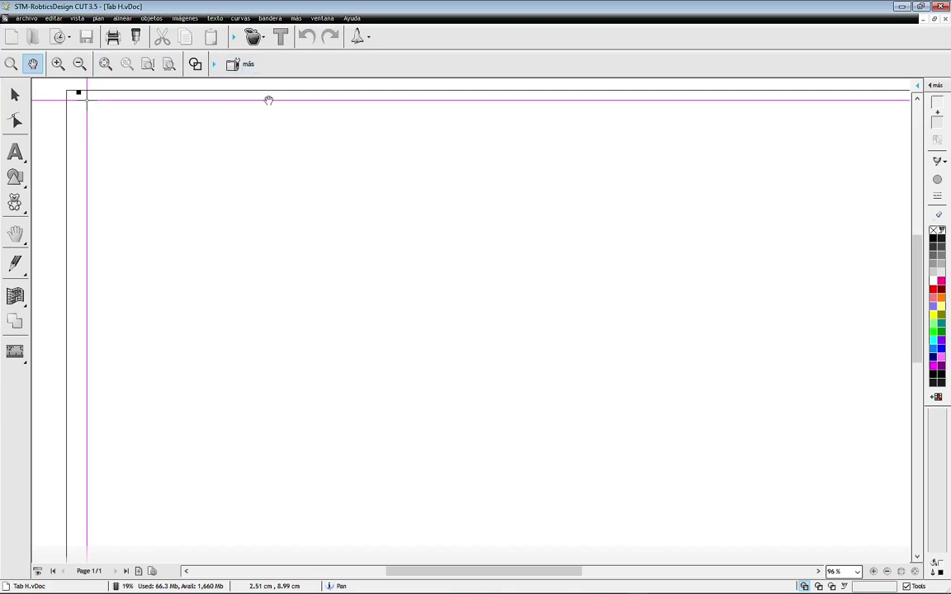
- Import SMario.jpg from Escritorio > Imágenes de prueba
click(345, 216)
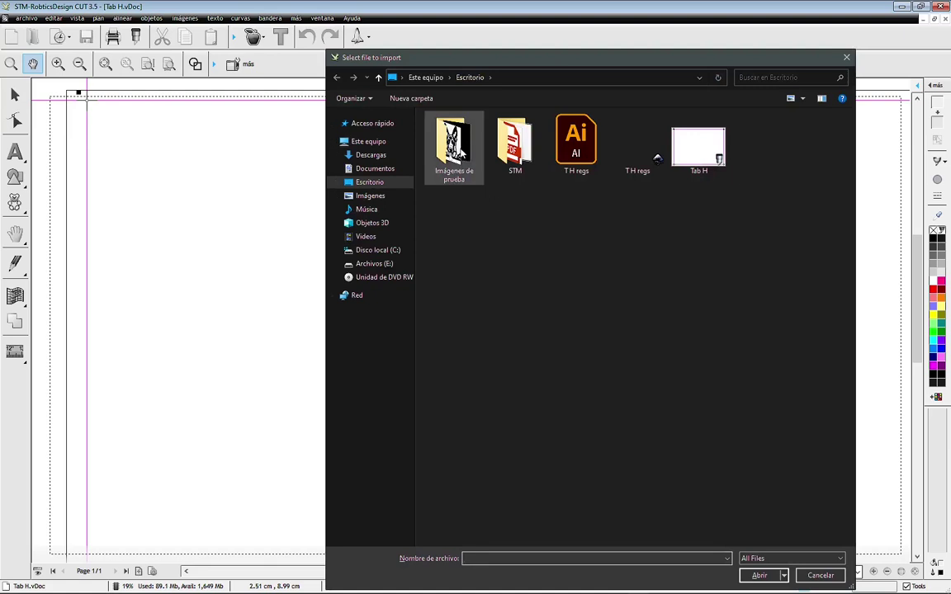
double_click(455, 145)
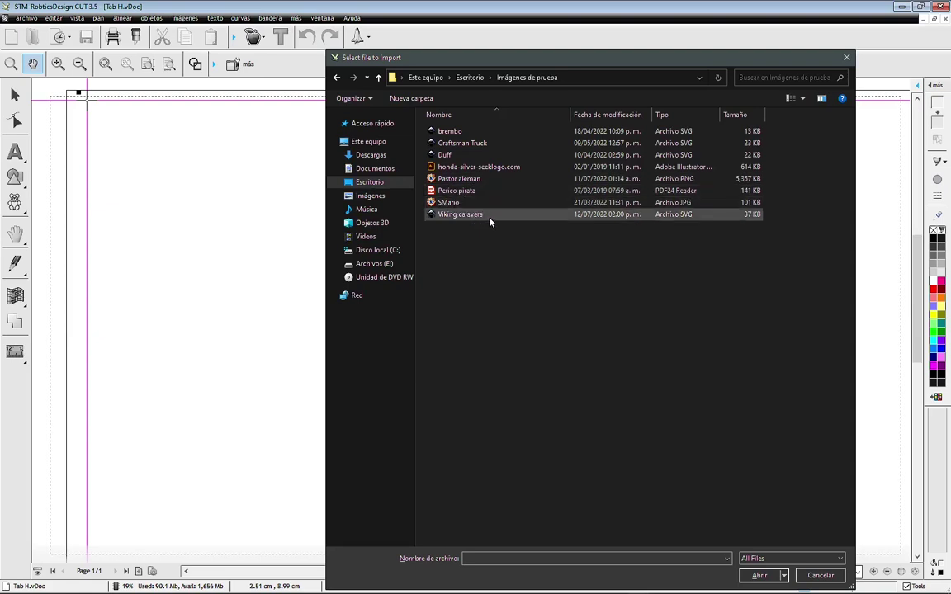
scroll(489, 222, up, 1)
scroll(489, 221, up, 1)
scroll(491, 220, up, 1)
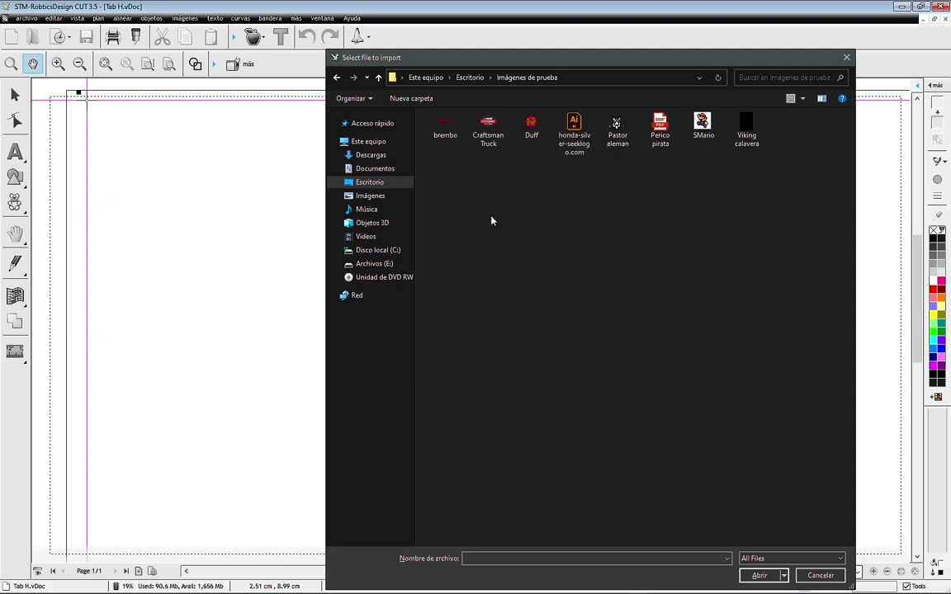
scroll(491, 220, up, 1)
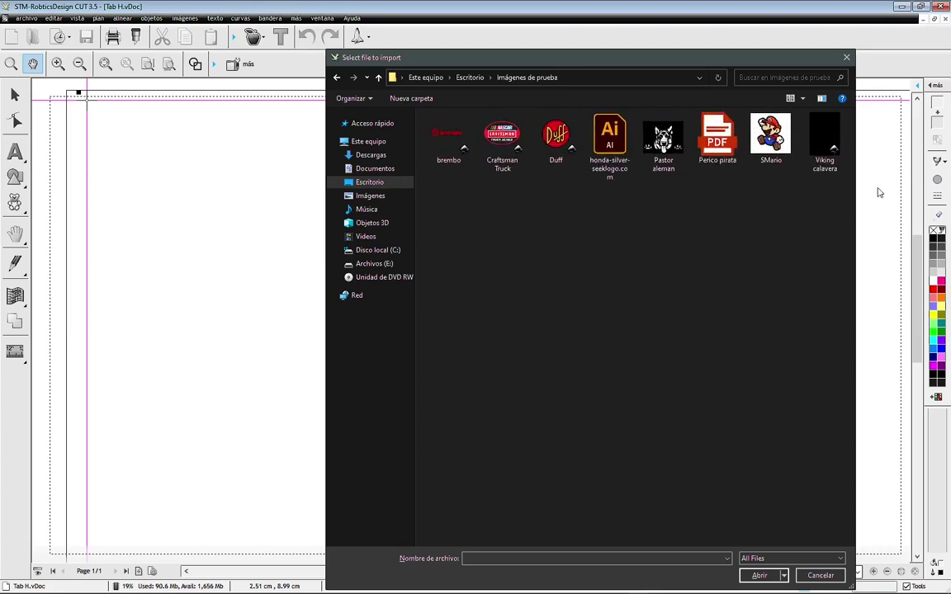
mouse_move(703, 125)
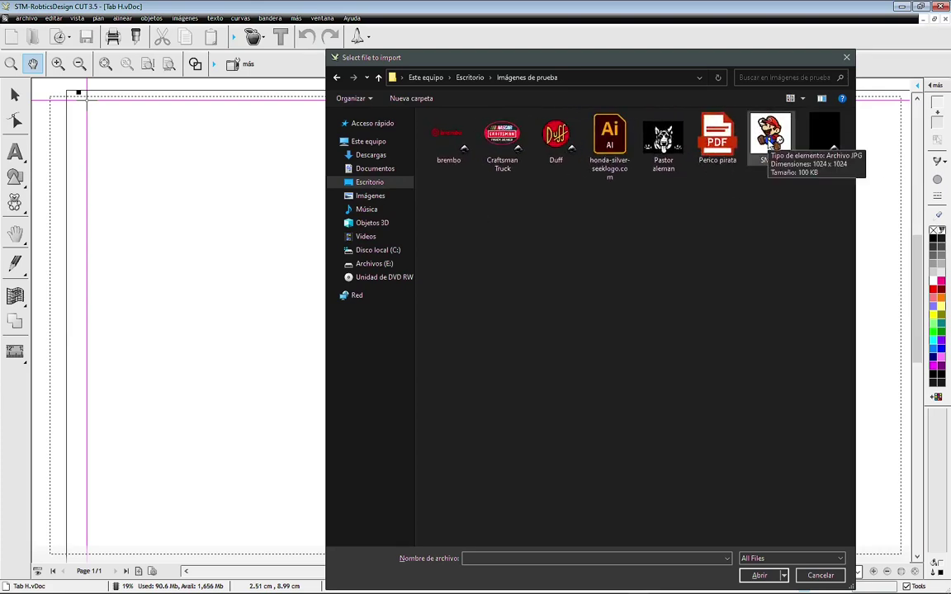
double_click(770, 144)
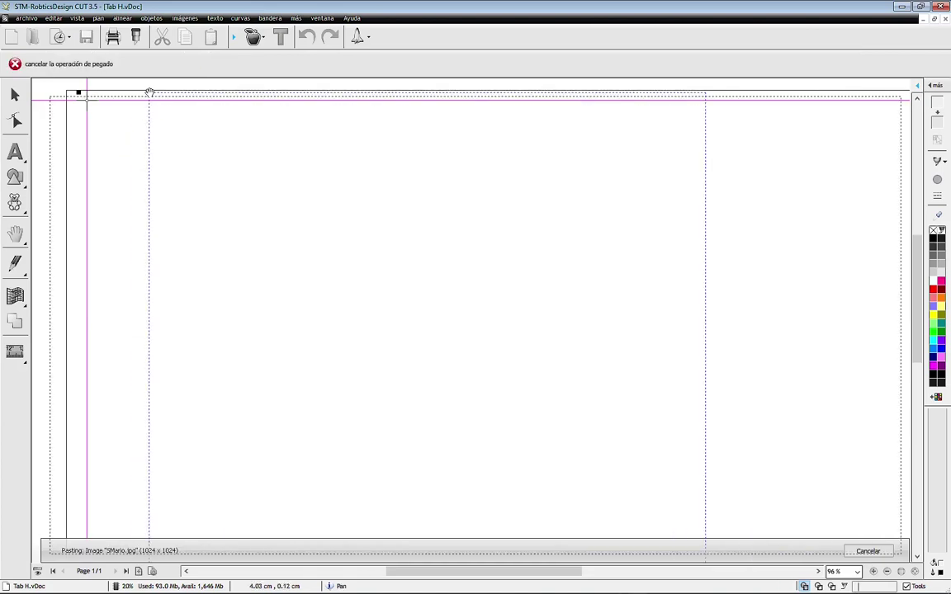
- Place the Mario image, shrink it to 8.35 x 8.35 cm, and set it top-left
click(175, 124)
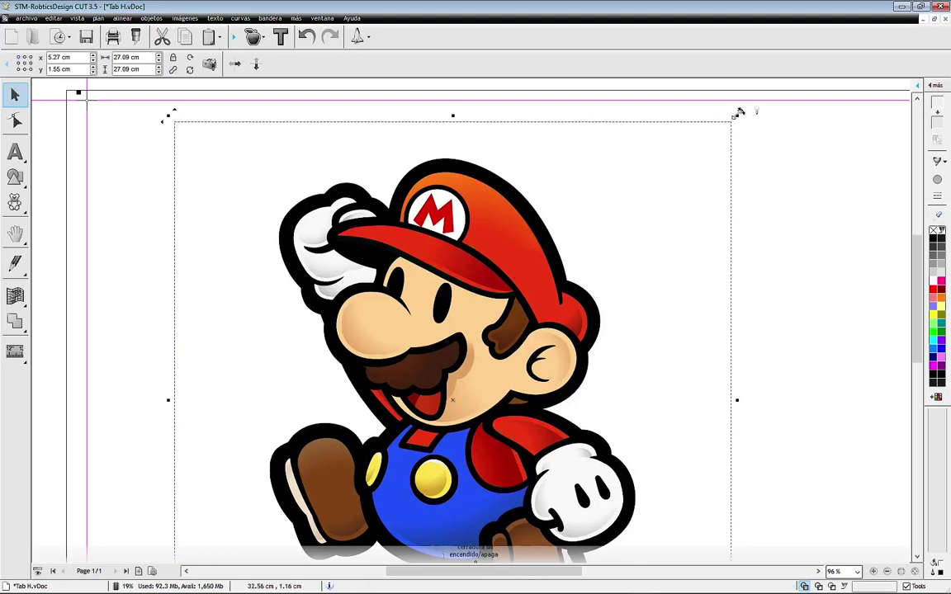
drag(730, 122, 526, 326)
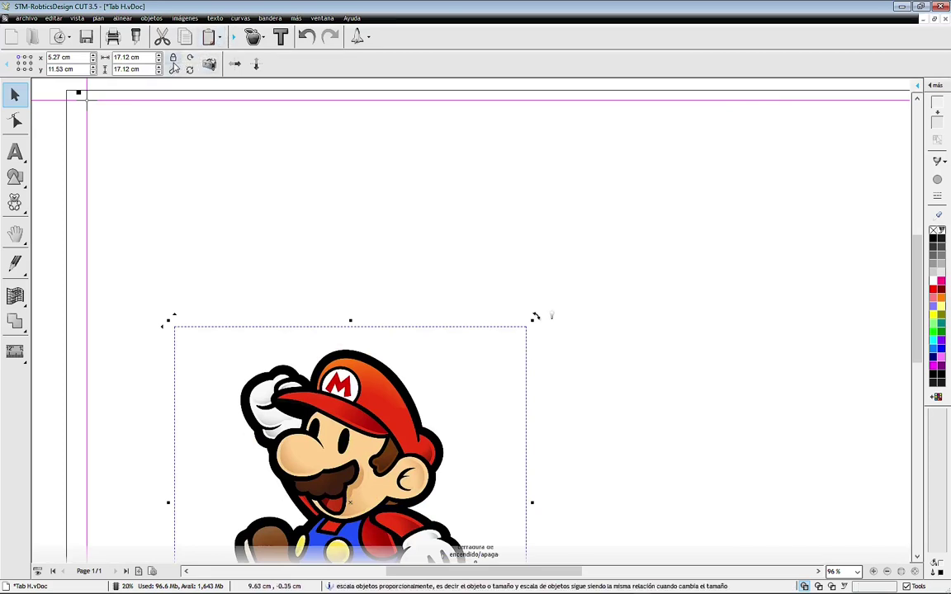
drag(172, 336, 219, 379)
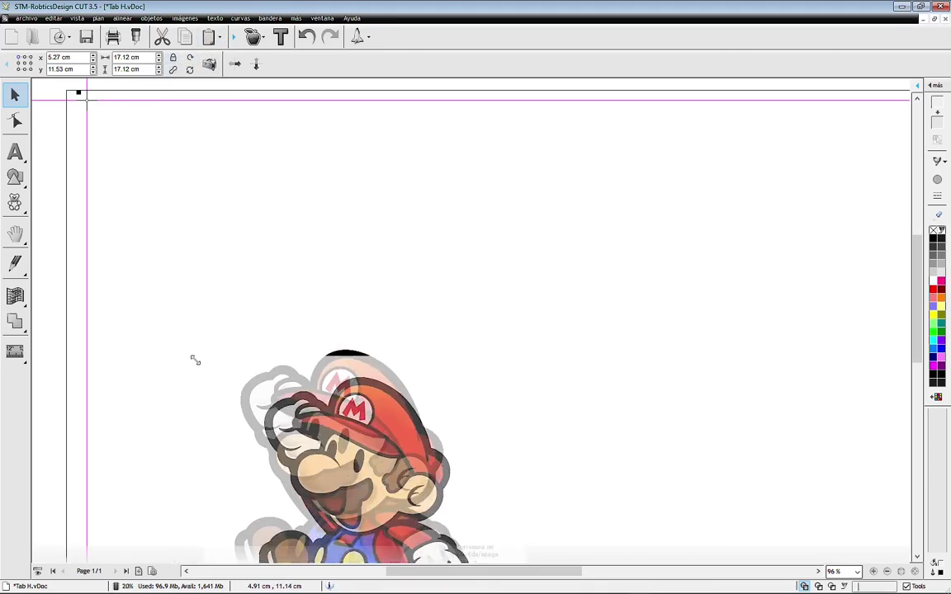
drag(396, 454, 269, 183)
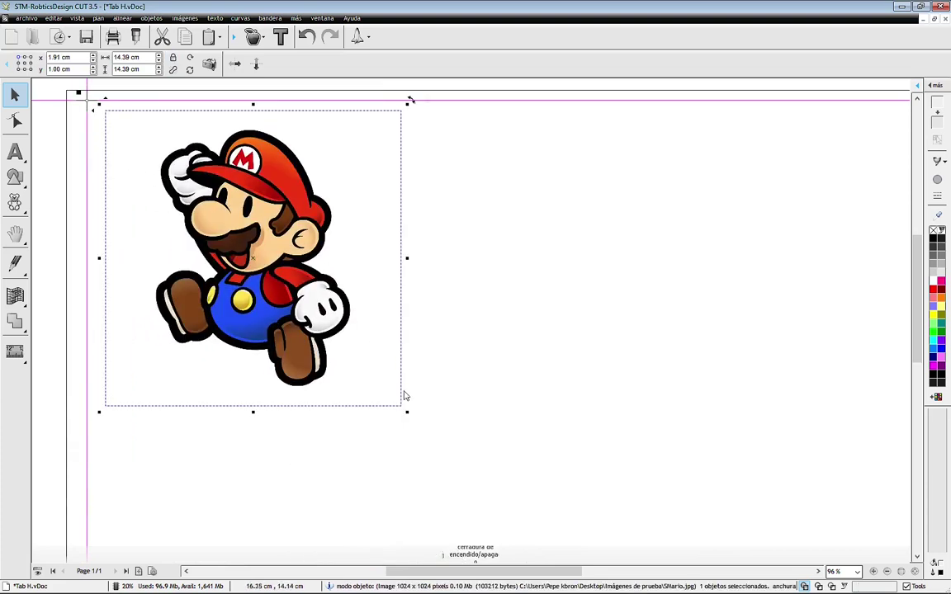
drag(393, 408, 285, 315)
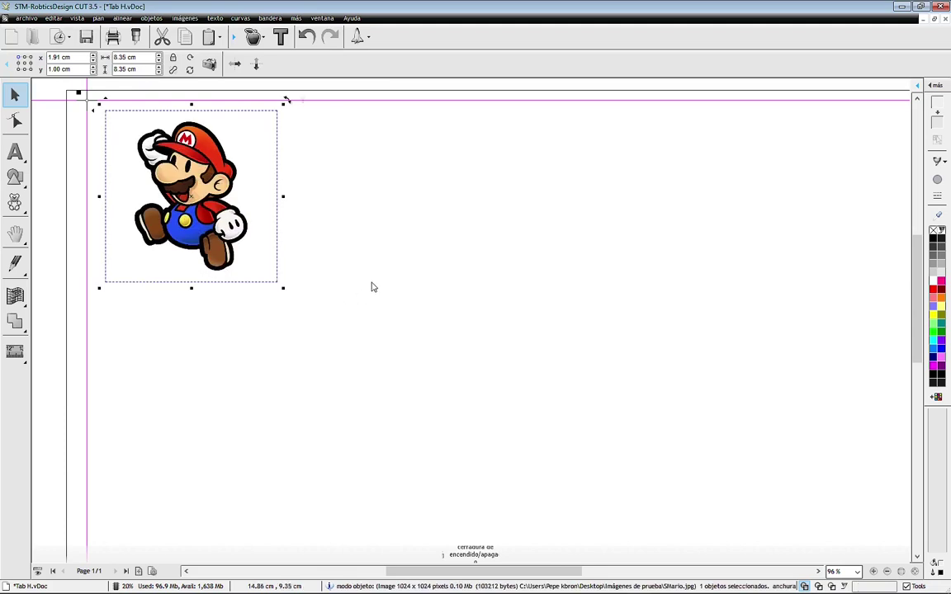
drag(265, 189, 251, 185)
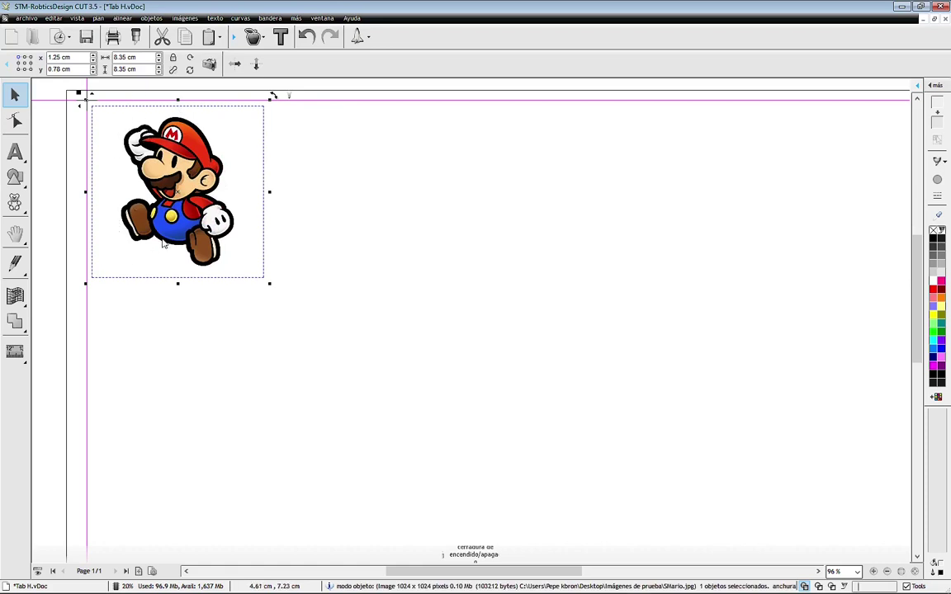
- Choose 'crear corte de contorno' from the contour cut dropdown for Mario
click(258, 48)
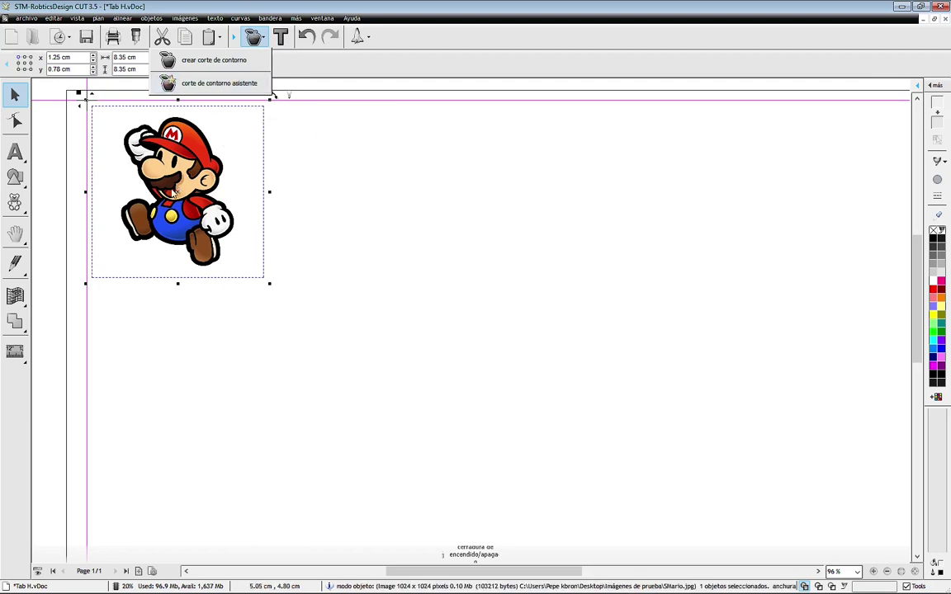
click(227, 64)
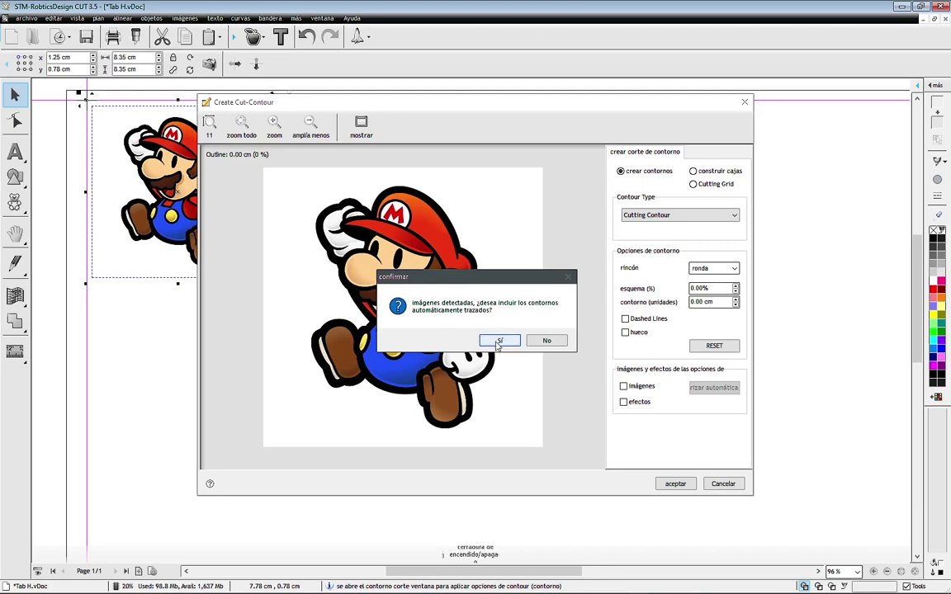
- Include traced contours and preview the Composite and Mask/Curves views
click(498, 341)
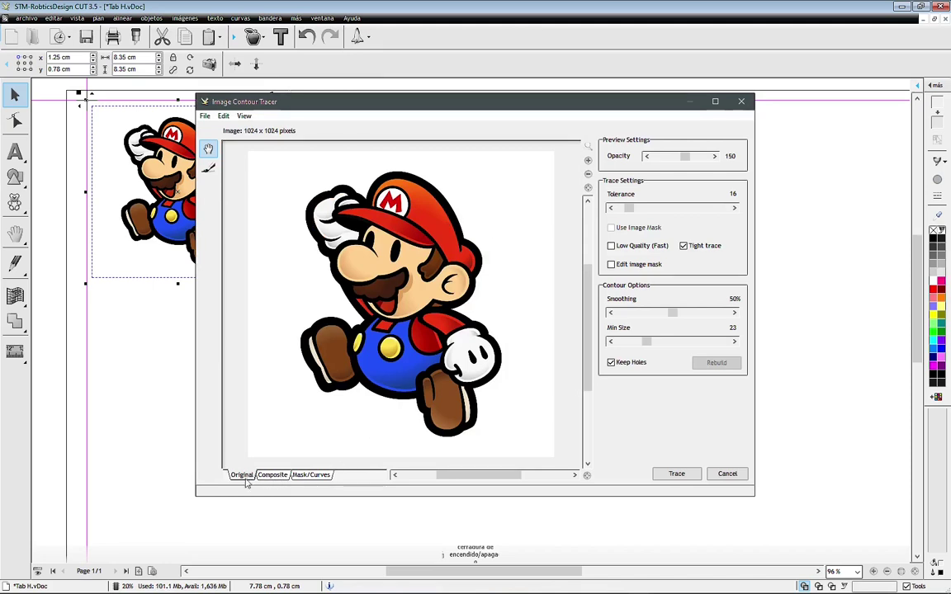
click(275, 475)
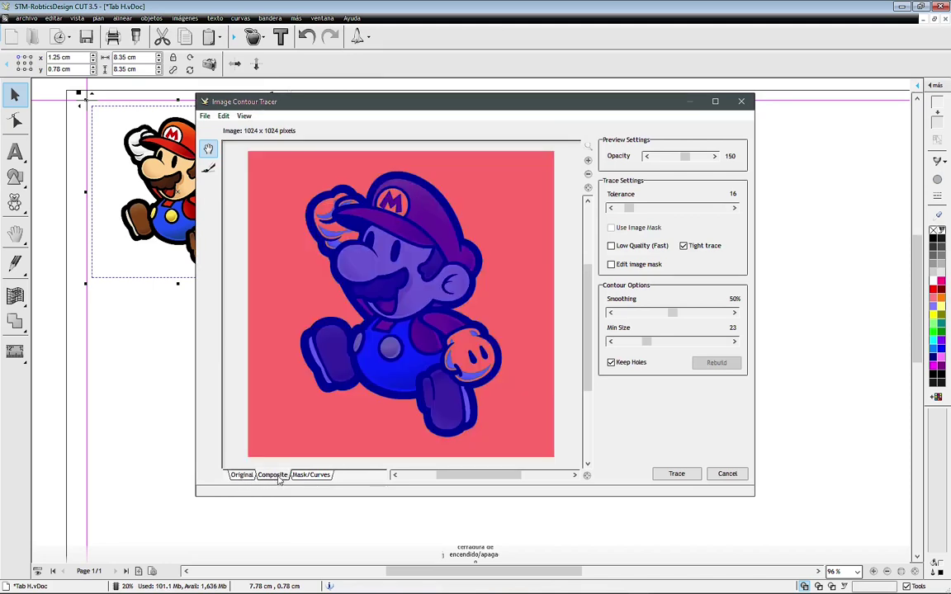
click(319, 479)
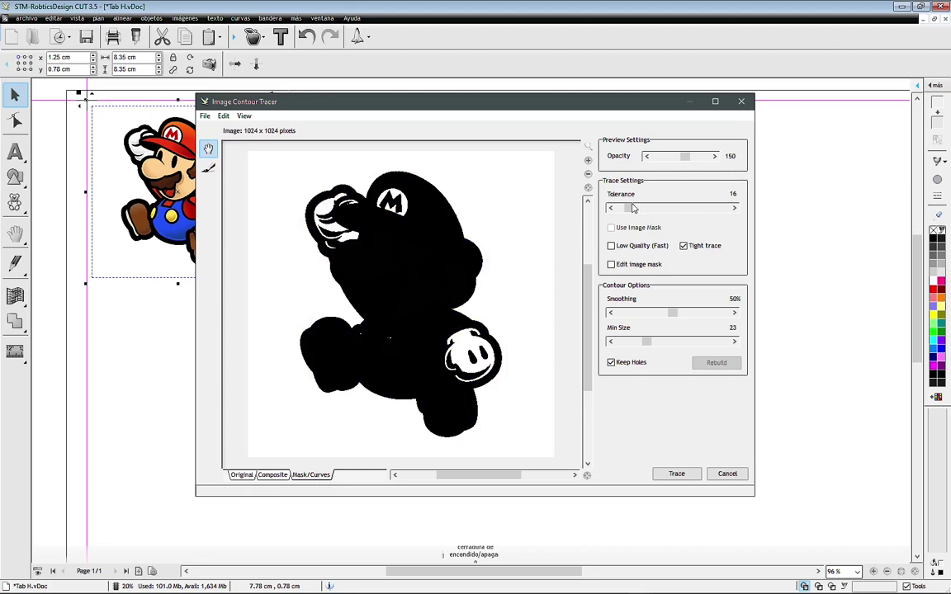
- Test tolerance values, set preview opacity to 255, and return tolerance to 0
mouse_move(633, 208)
mouse_down()
mouse_move(715, 211)
mouse_move(615, 210)
mouse_move(625, 209)
mouse_up()
drag(684, 155, 687, 155)
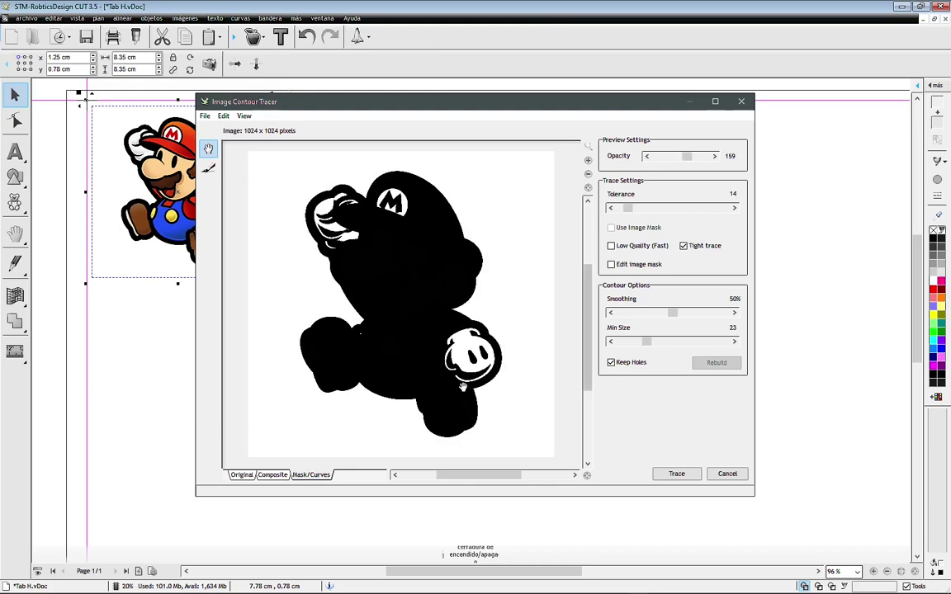
click(285, 472)
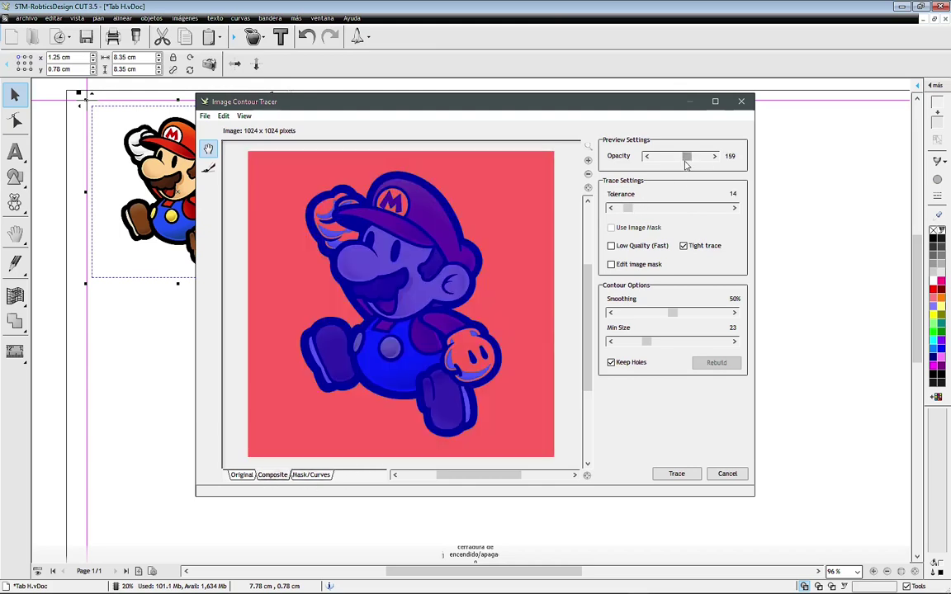
drag(686, 156, 708, 156)
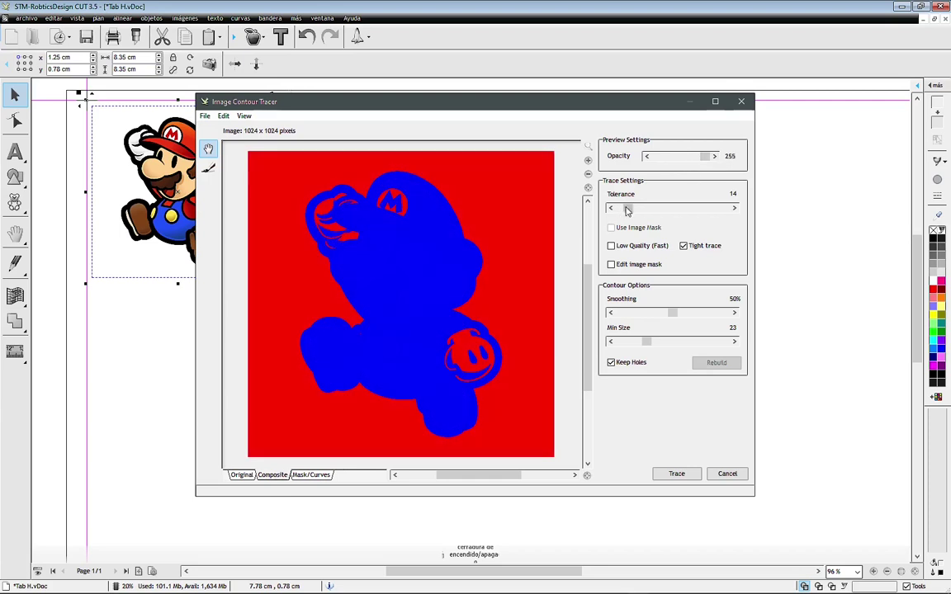
mouse_move(627, 208)
mouse_down()
mouse_move(653, 208)
mouse_move(620, 213)
mouse_up()
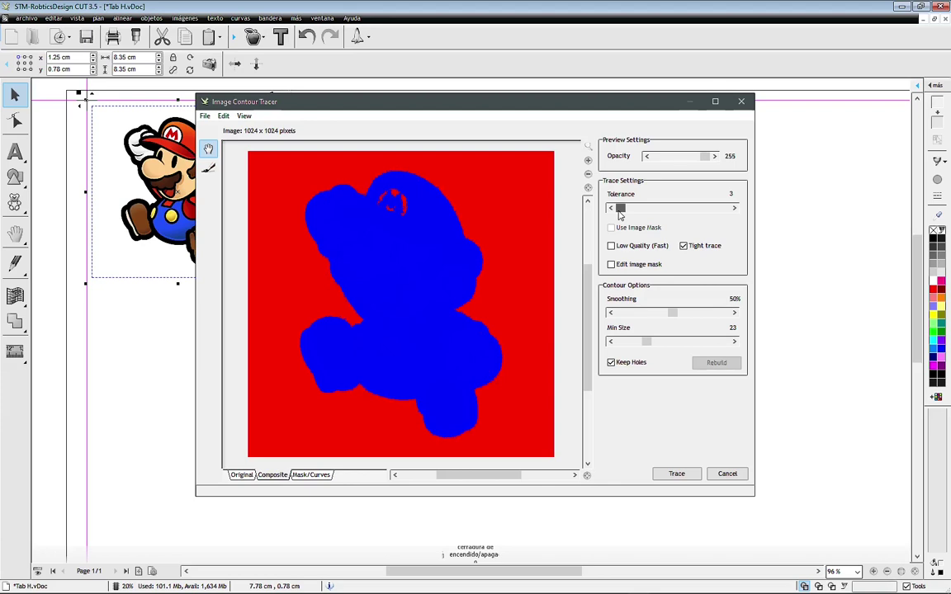
drag(620, 213, 618, 213)
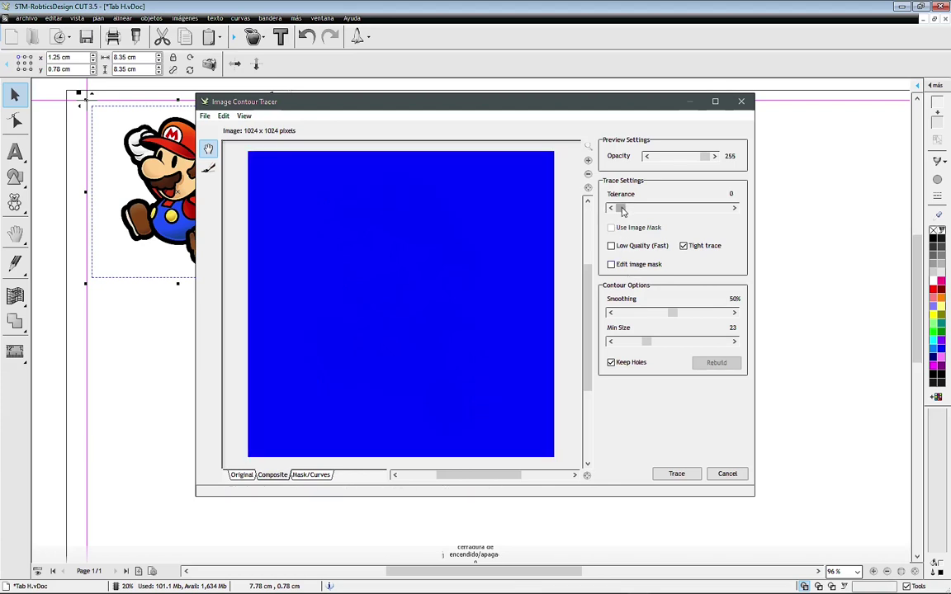
- Set the trace to Tolerance 5, Smoothing 60% and Min Size 9
drag(622, 211, 624, 213)
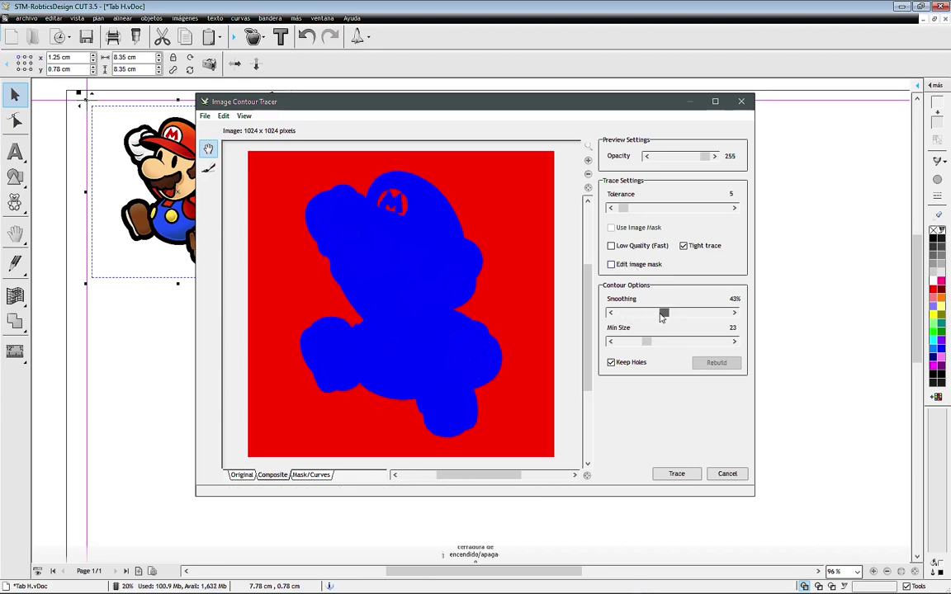
mouse_move(673, 316)
mouse_down()
mouse_move(715, 316)
mouse_move(682, 314)
mouse_up()
drag(647, 347, 621, 341)
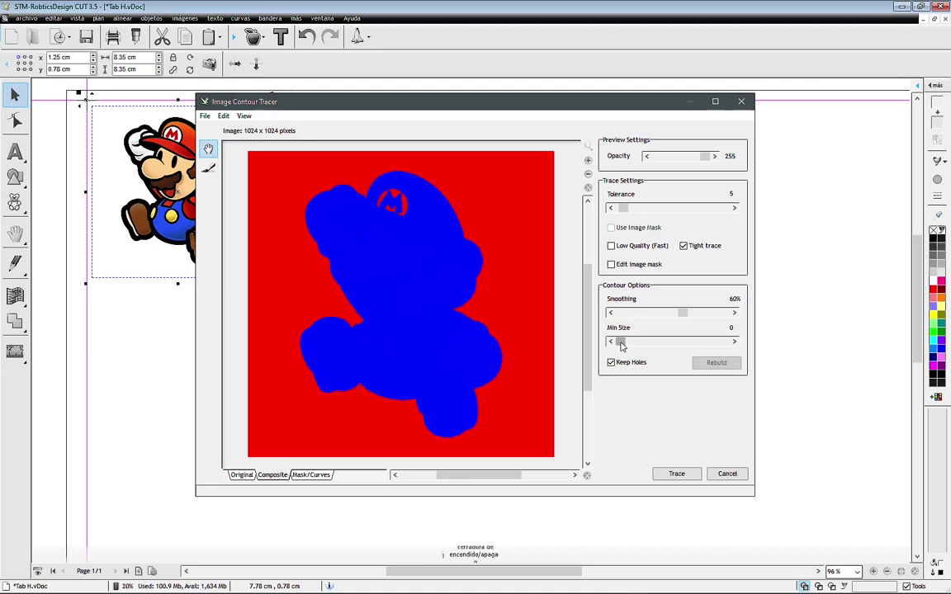
drag(622, 342, 676, 341)
drag(678, 344, 631, 355)
- Trace Mario's outline without inner holes, compare it to the original, and apply
click(677, 474)
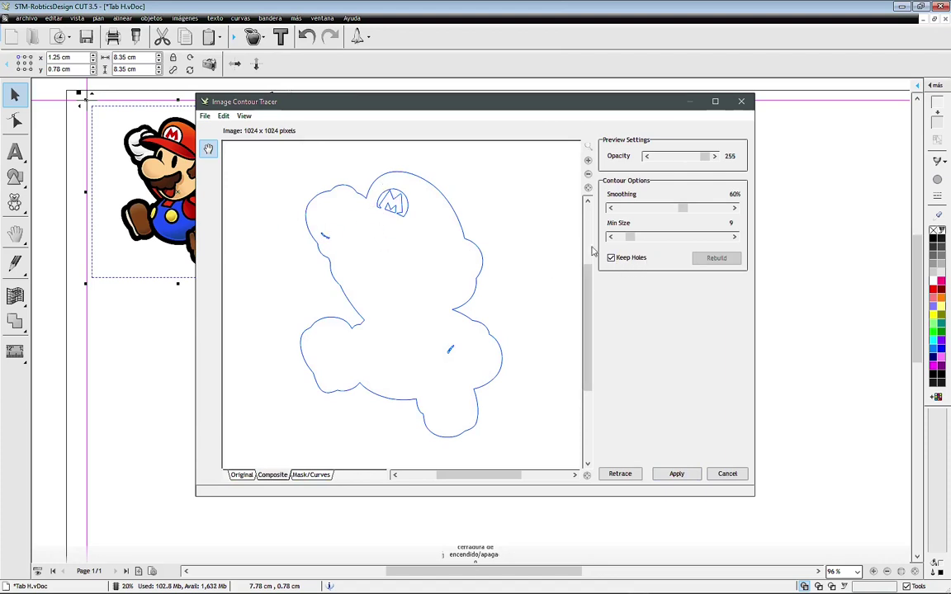
click(611, 258)
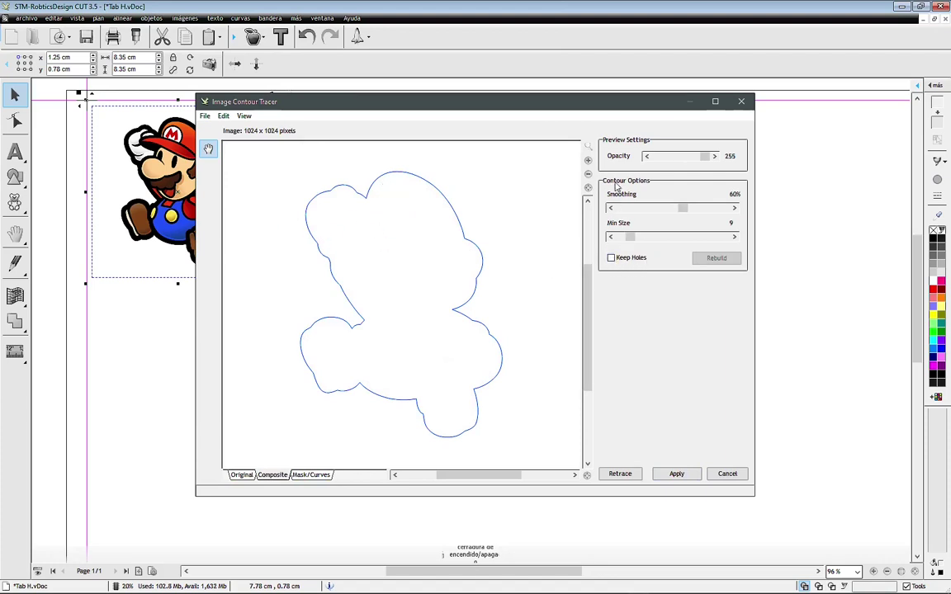
click(242, 475)
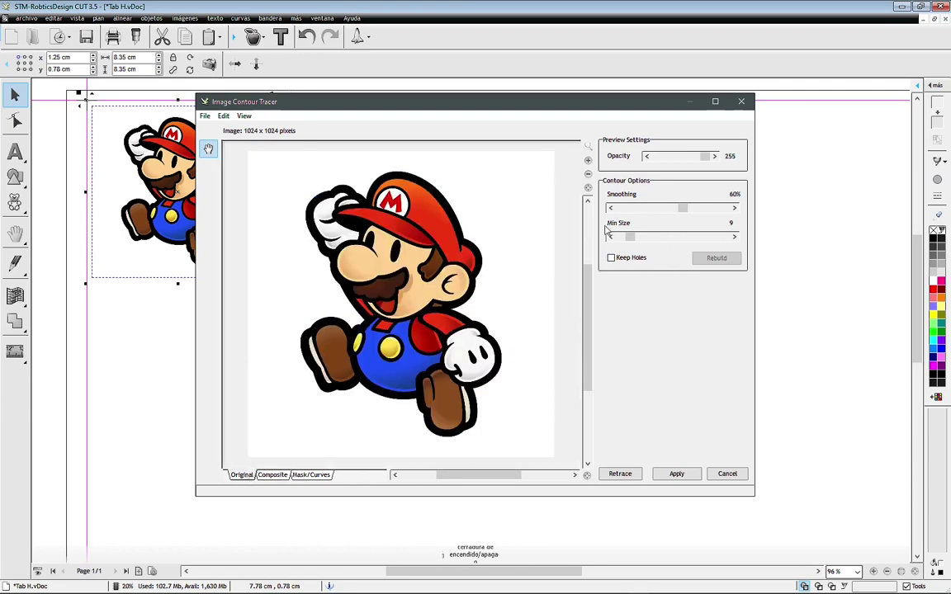
click(305, 476)
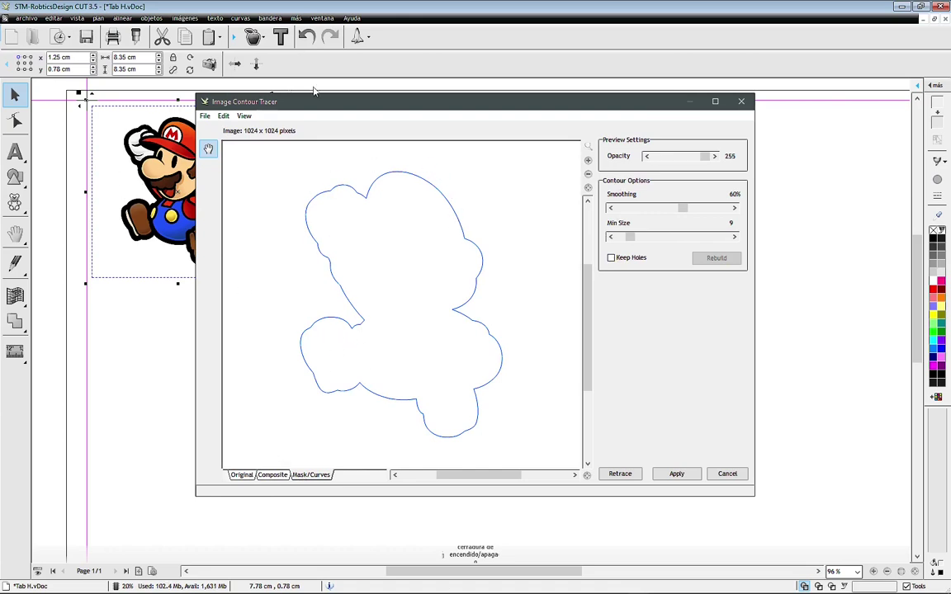
drag(312, 111, 430, 110)
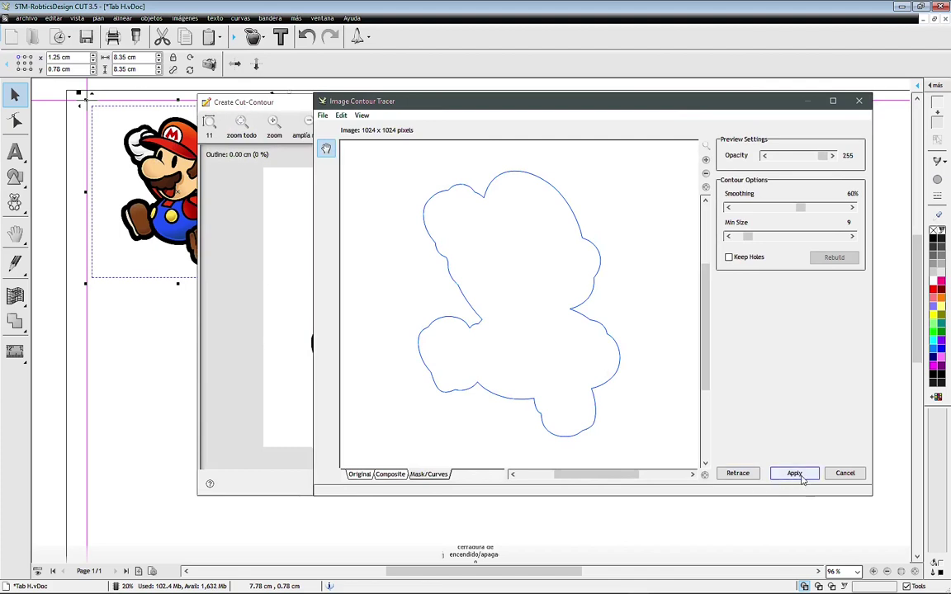
click(793, 473)
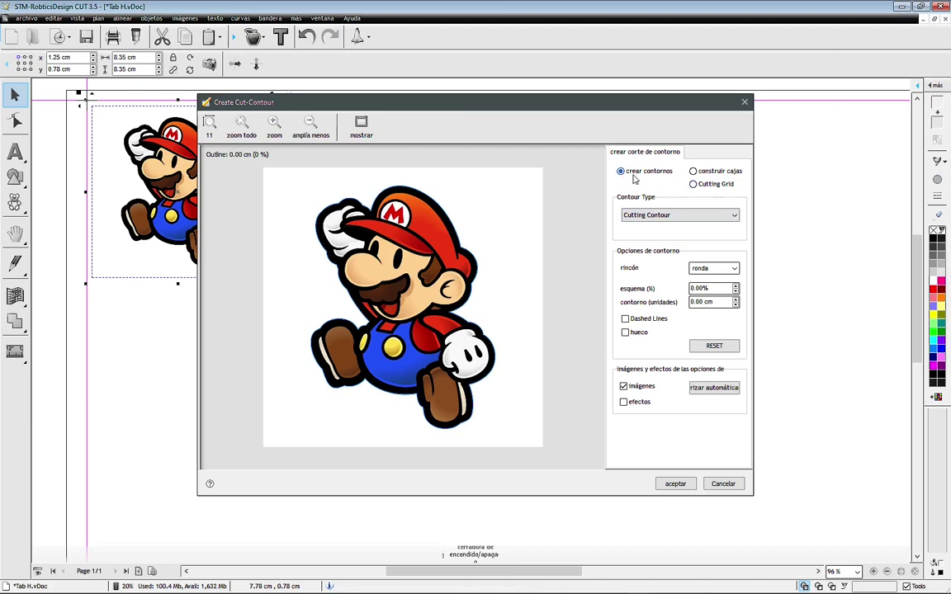
- Apply a shape-following contour with round corners and a 0.35 cm offset
click(692, 172)
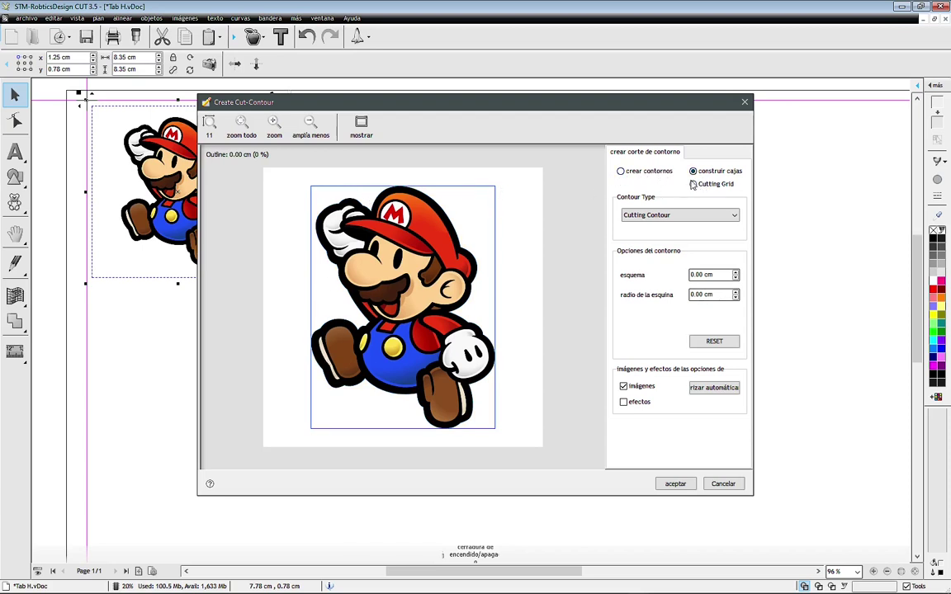
click(694, 184)
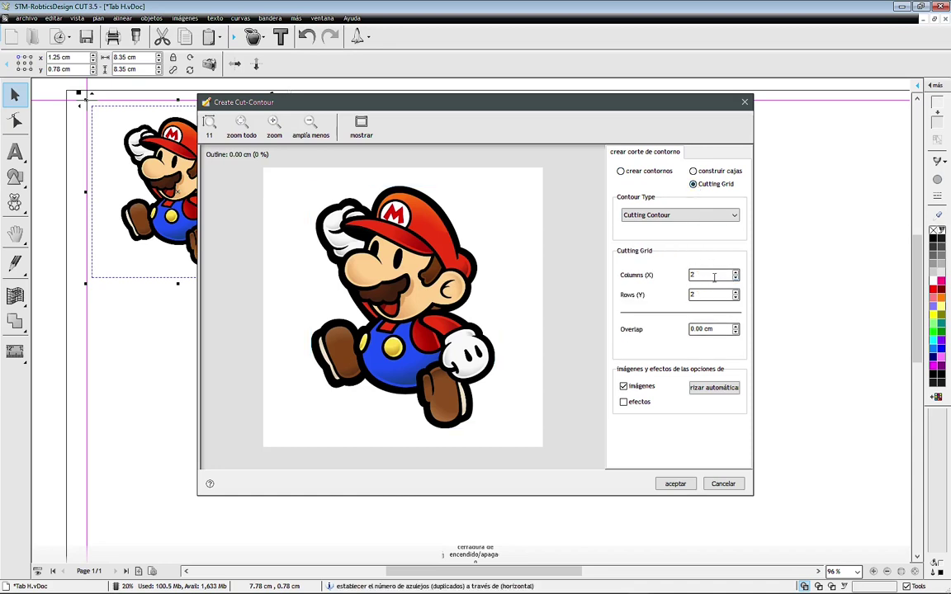
click(621, 172)
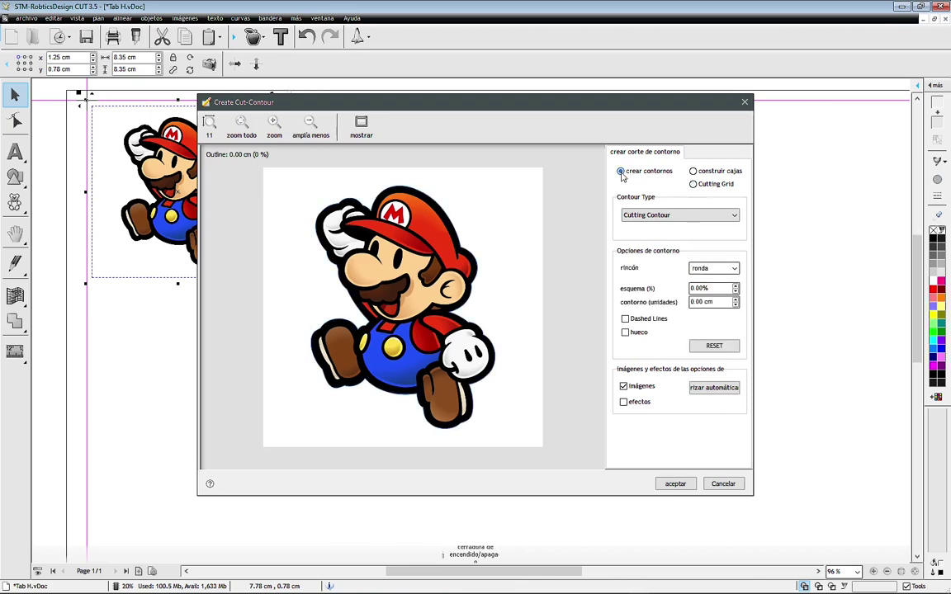
click(734, 269)
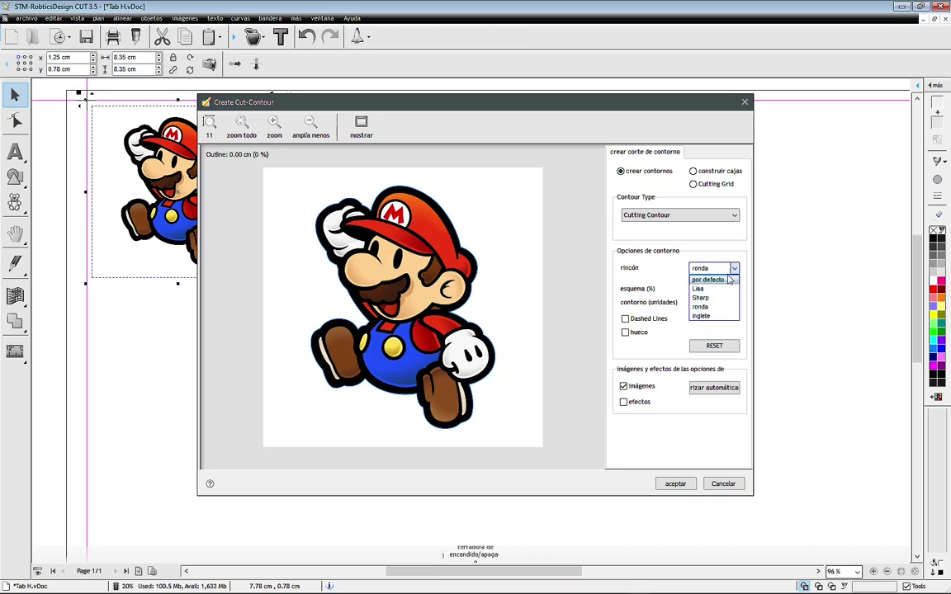
click(734, 269)
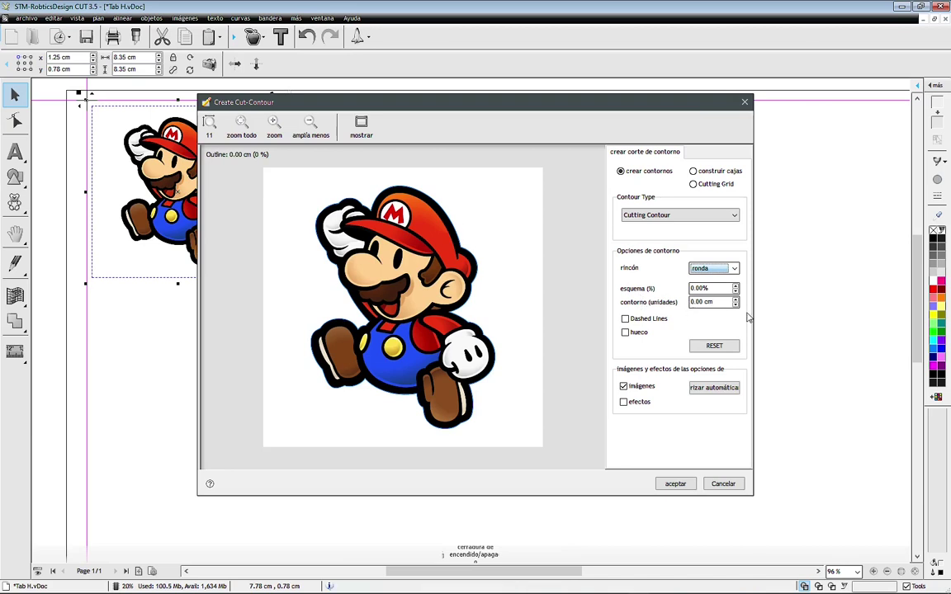
click(735, 302)
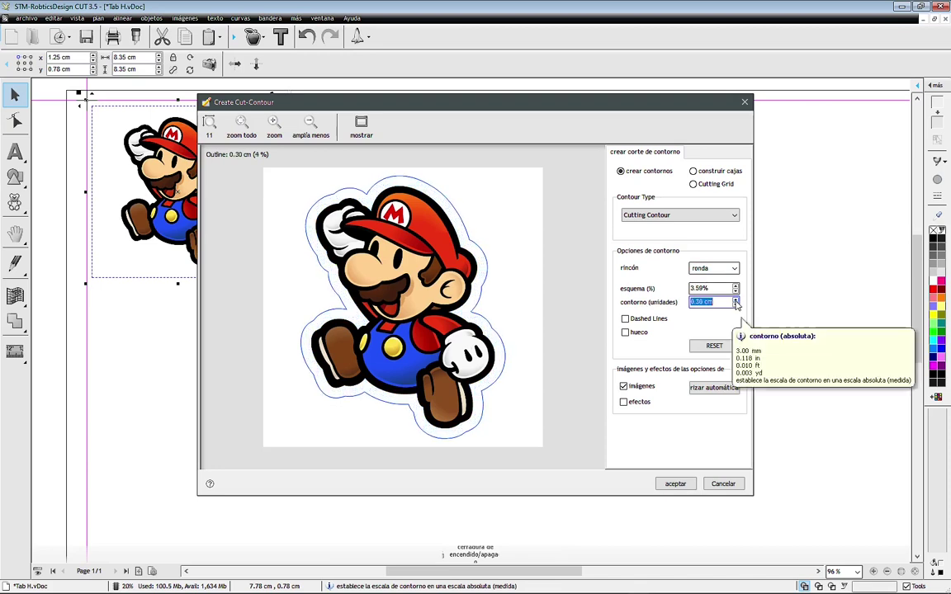
click(735, 300)
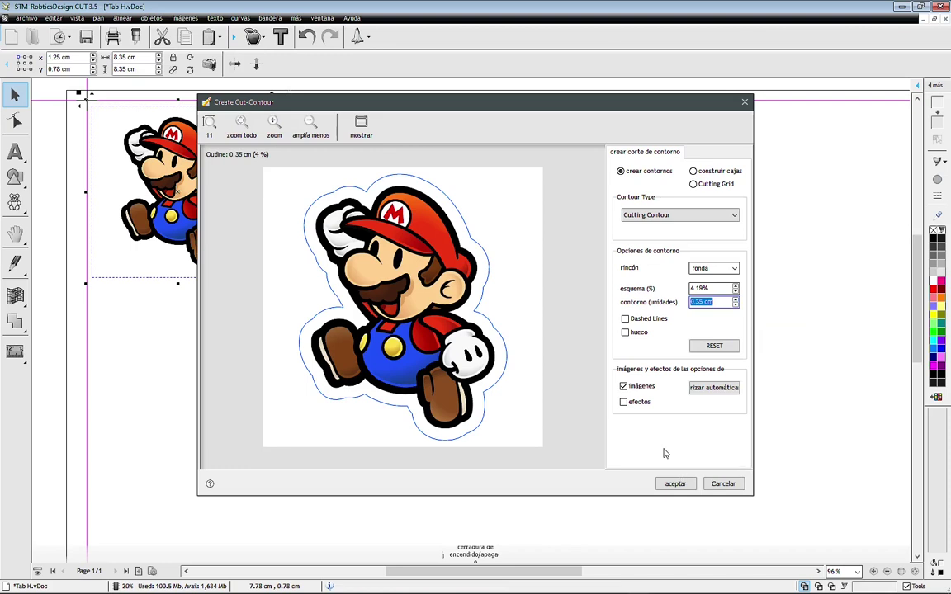
click(675, 484)
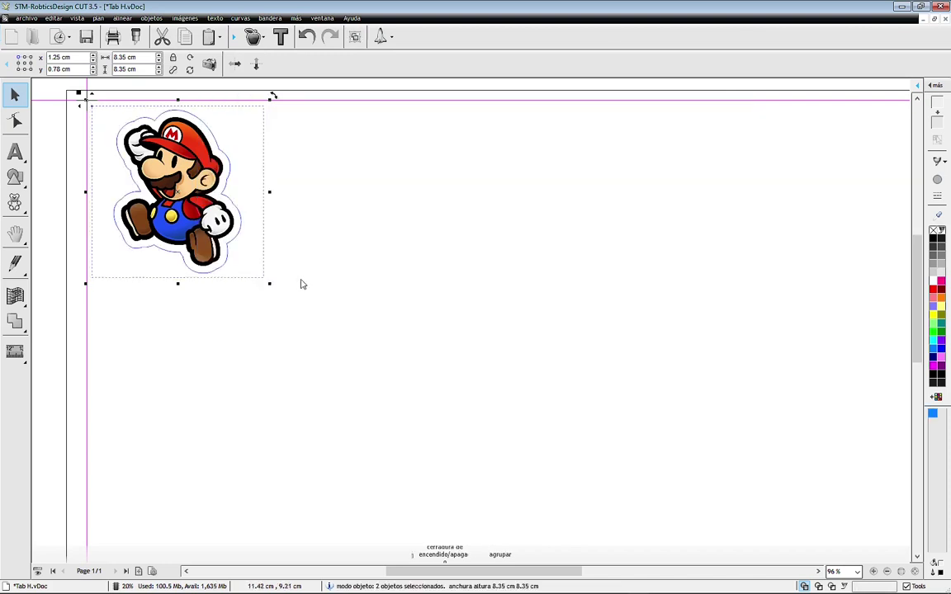
- Move Mario to the top-left corner and place a duplicate beside it
mouse_move(169, 133)
mouse_down()
mouse_move(192, 148)
mouse_move(153, 127)
mouse_up()
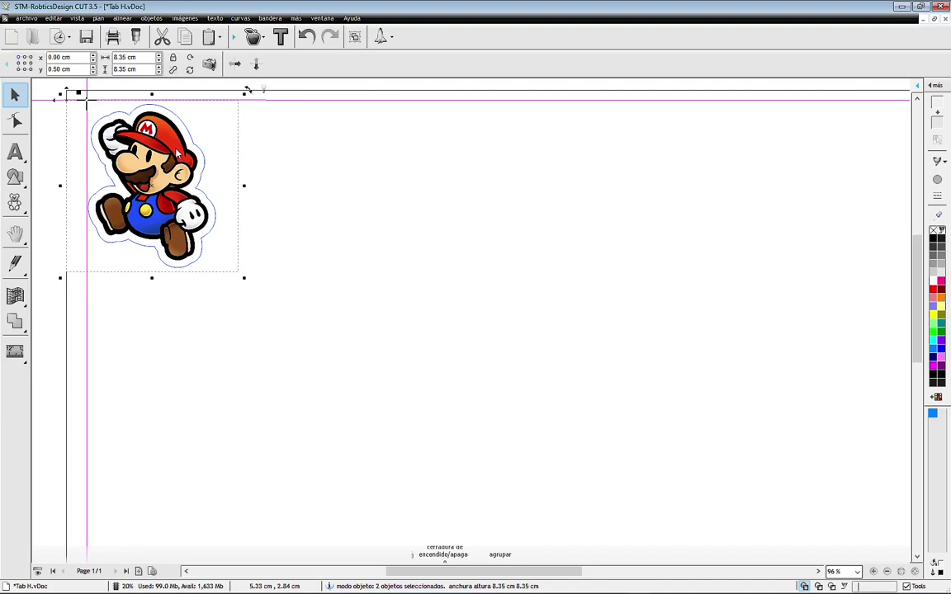
drag(175, 155, 311, 157)
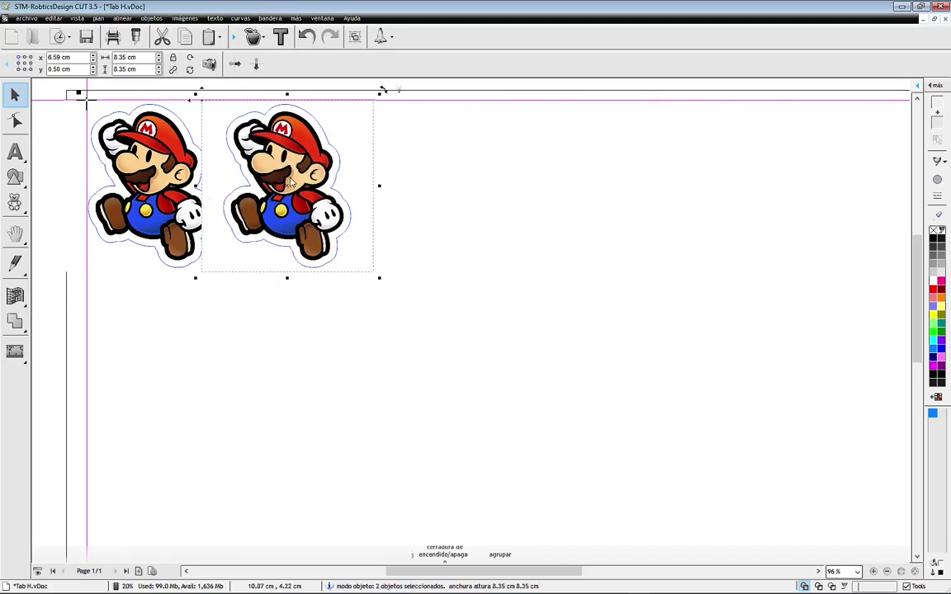
drag(268, 161, 310, 180)
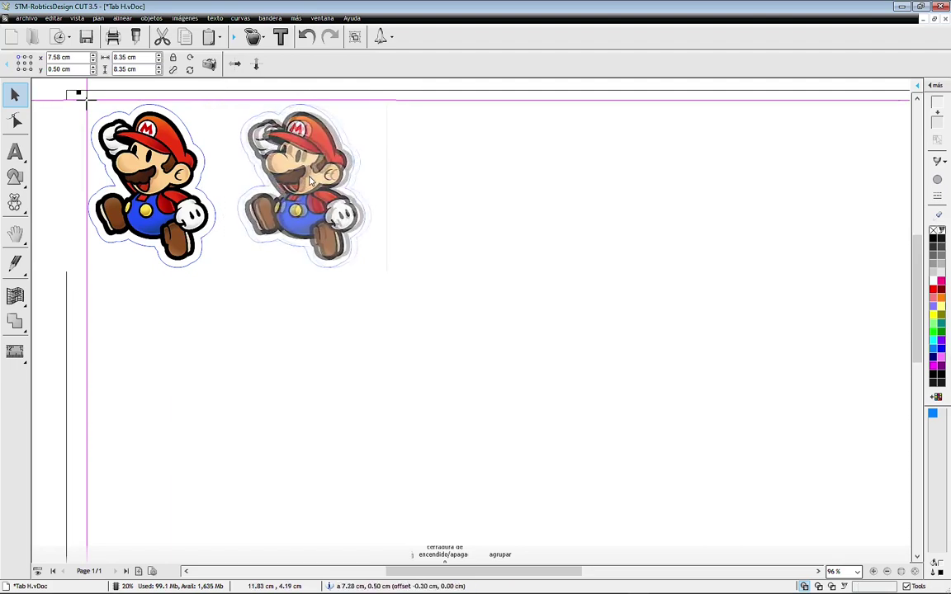
click(481, 180)
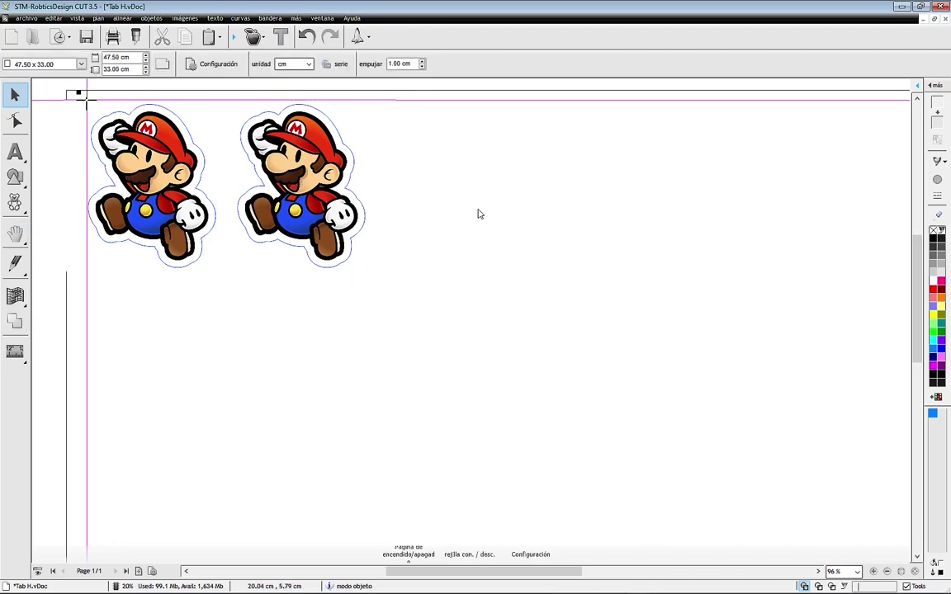
- Import Pastor aleman.png (11.01 x 8.92 cm) and place it right of the Marios
key(ctrl+i)
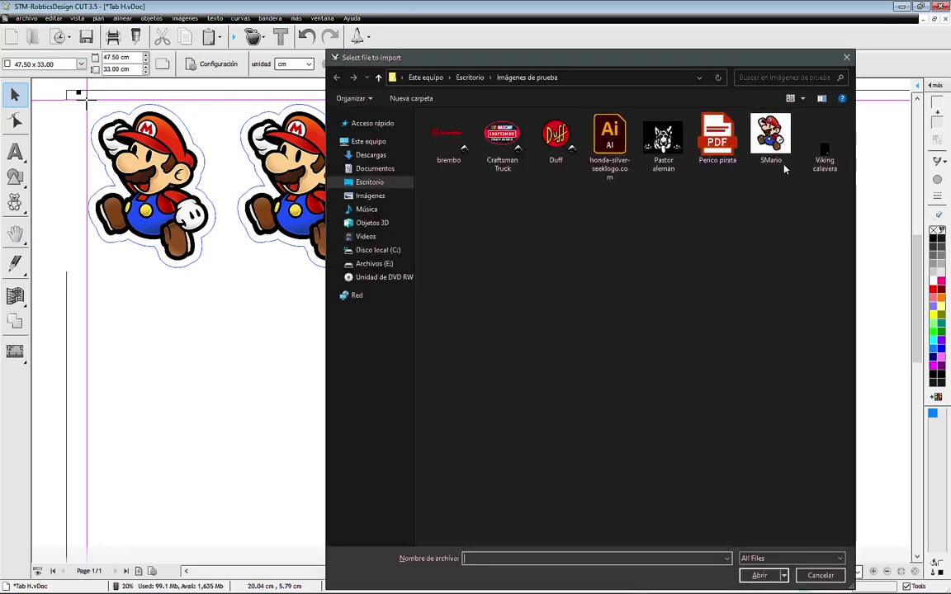
mouse_move(663, 137)
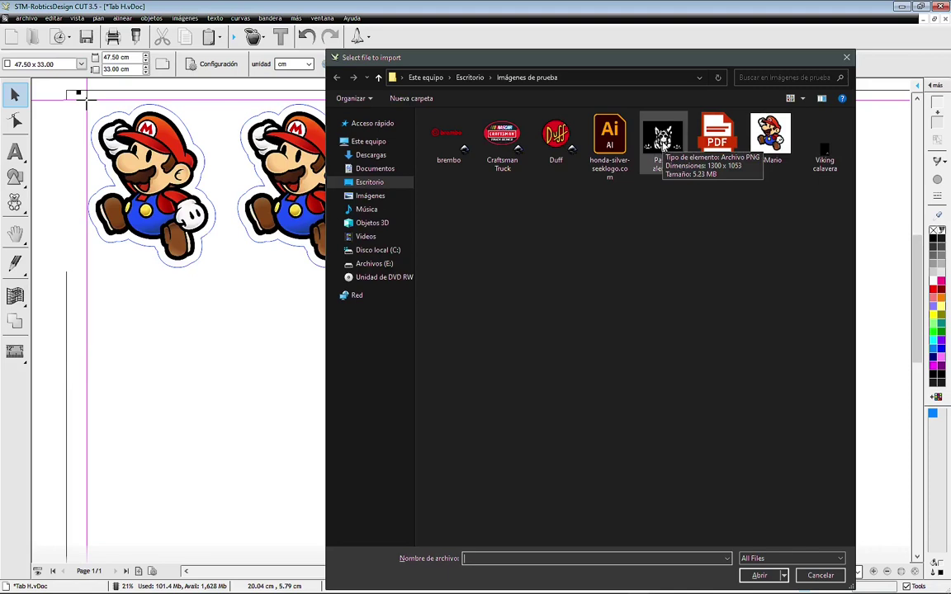
double_click(662, 136)
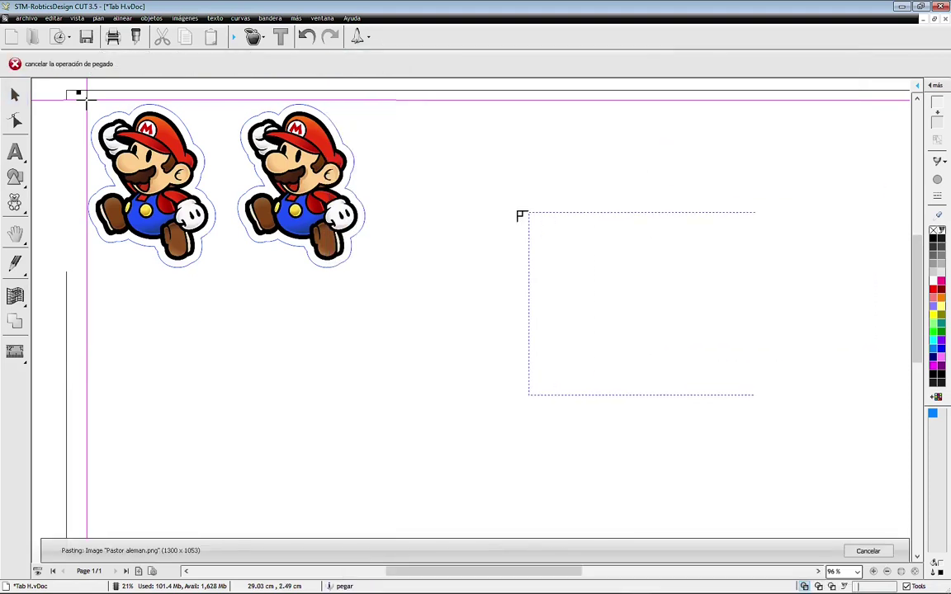
click(417, 141)
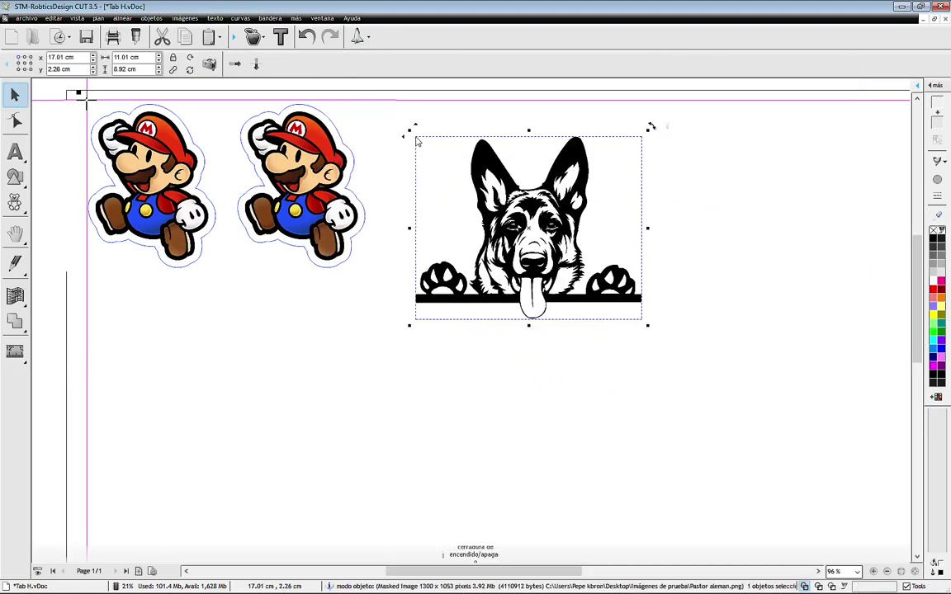
mouse_move(498, 171)
mouse_down()
mouse_move(369, 176)
mouse_move(424, 120)
mouse_up()
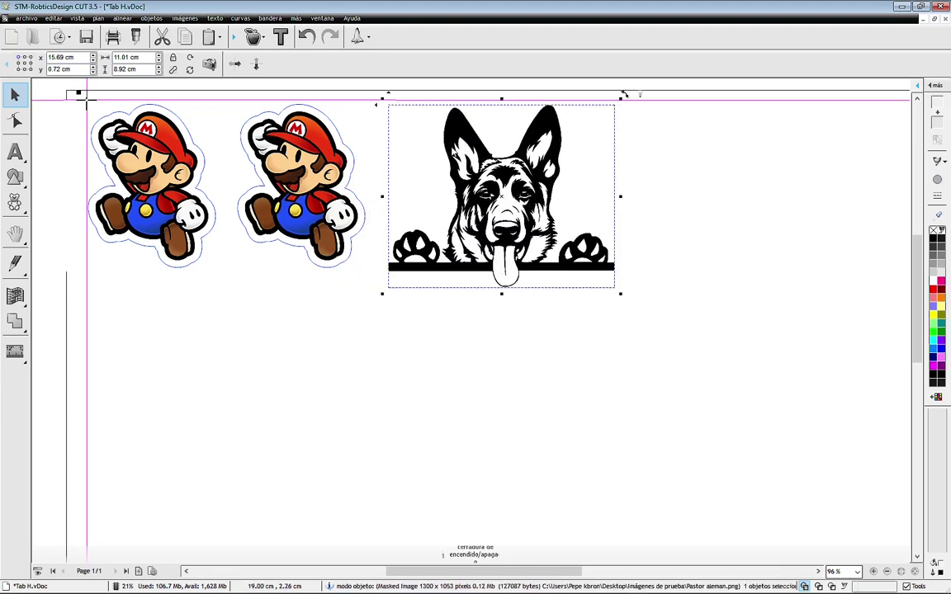
- Start auto-tracing a cut contour for the dog with about 58% smoothing, larger minimum size, and no inner holes
click(253, 39)
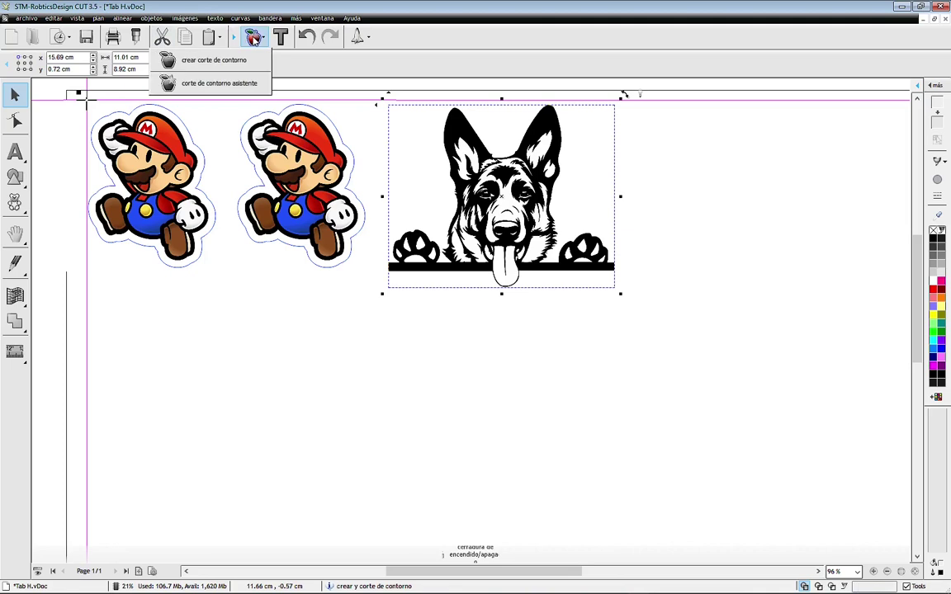
click(206, 61)
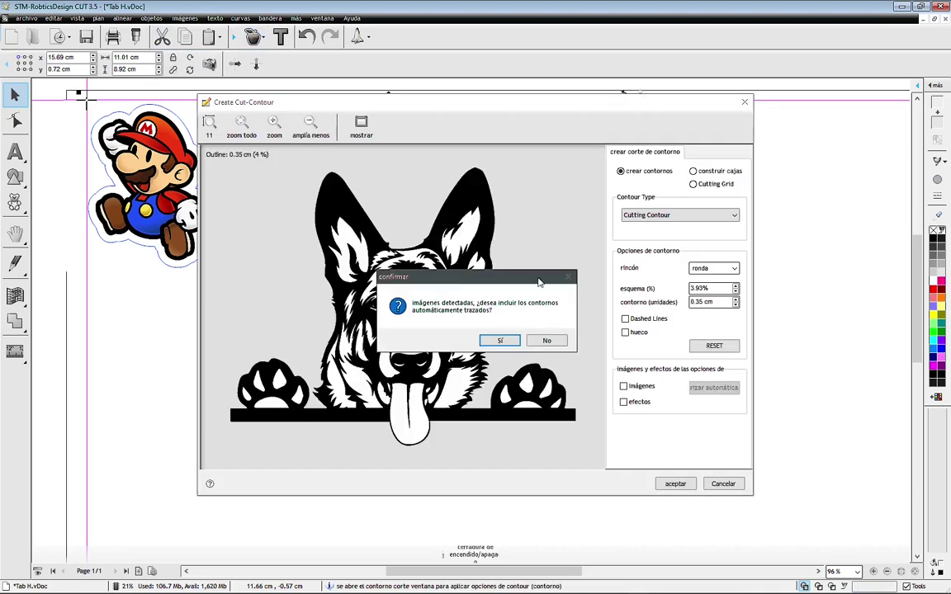
click(501, 341)
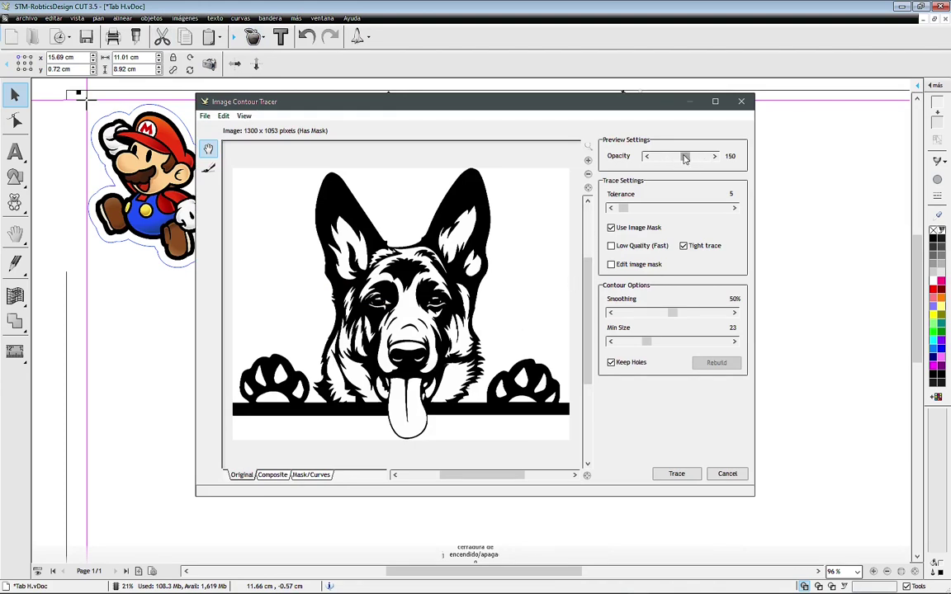
mouse_move(684, 157)
mouse_down()
mouse_move(646, 158)
mouse_move(675, 156)
mouse_up()
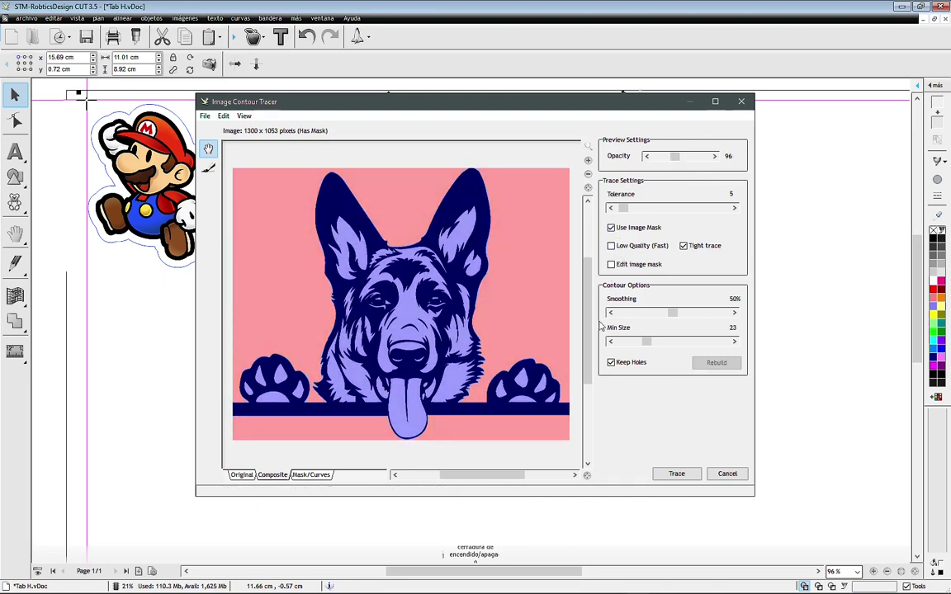
drag(672, 313, 681, 314)
mouse_move(646, 342)
mouse_down()
mouse_move(708, 345)
mouse_move(627, 357)
mouse_up()
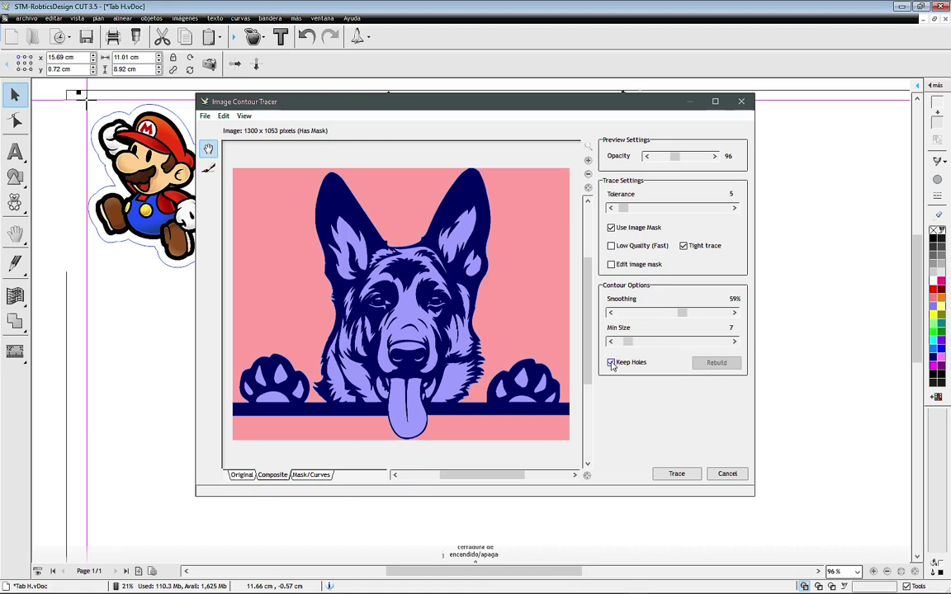
click(611, 363)
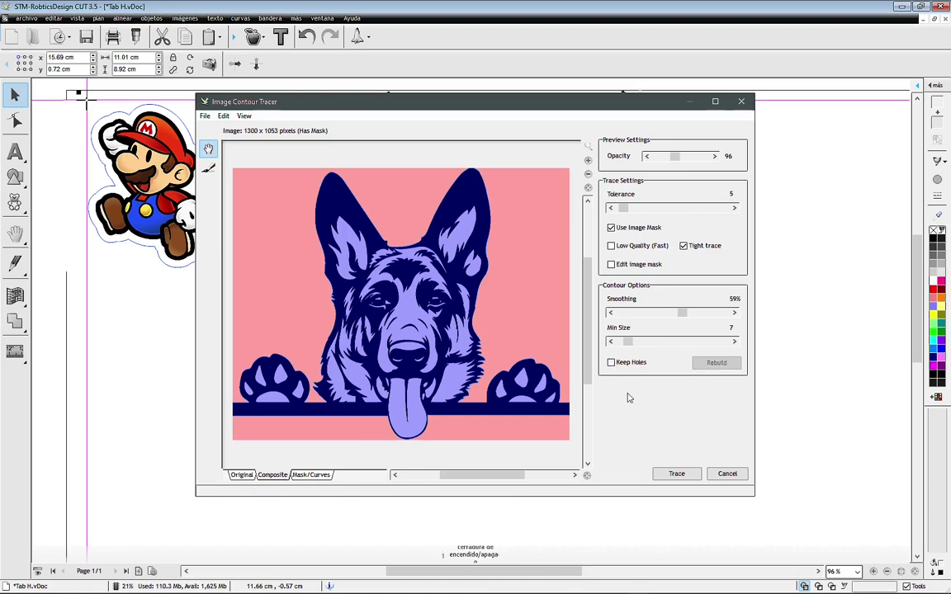
- Trace the dog's outline, check the traced curves against the original image, and accept the trace
click(676, 475)
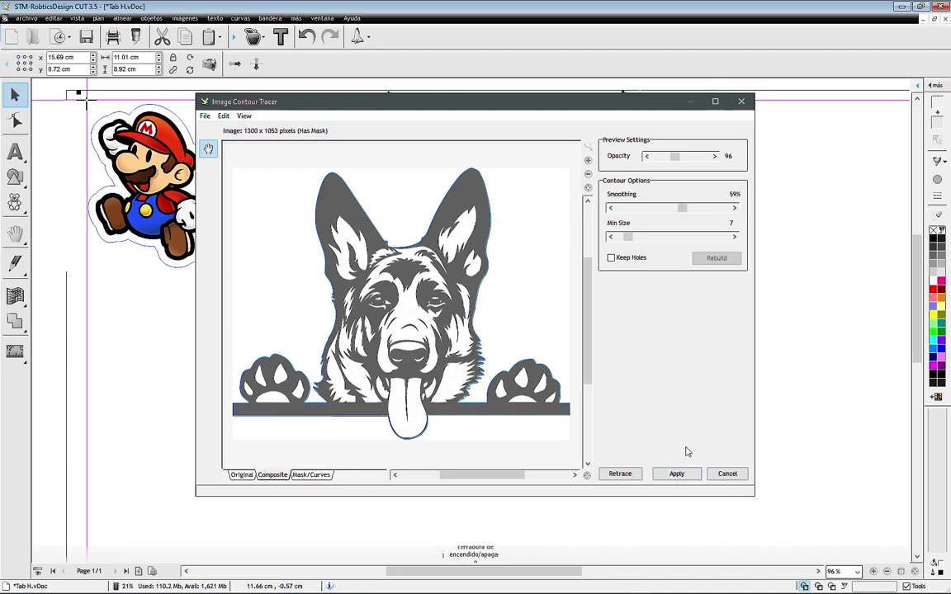
click(311, 476)
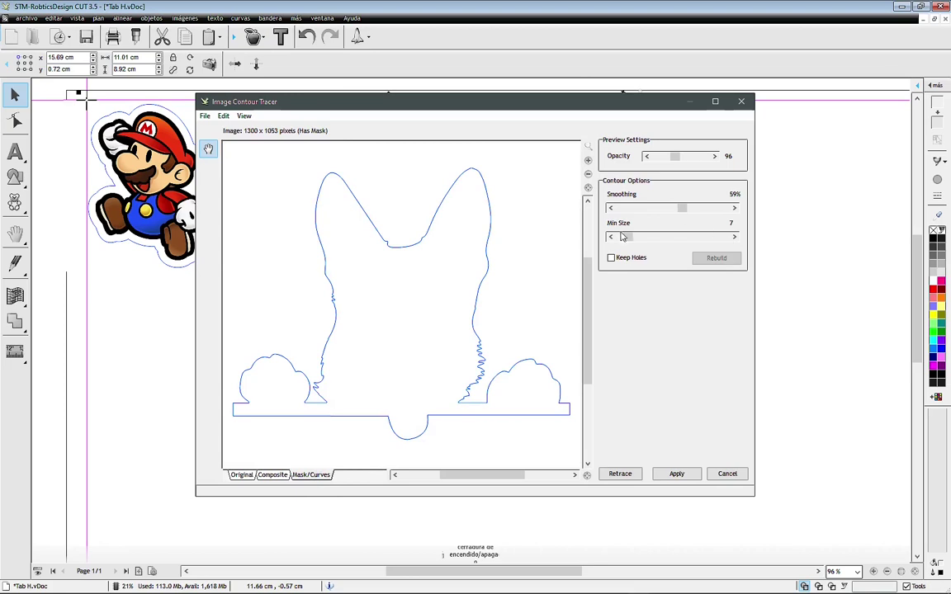
drag(622, 237, 627, 237)
click(241, 474)
click(677, 474)
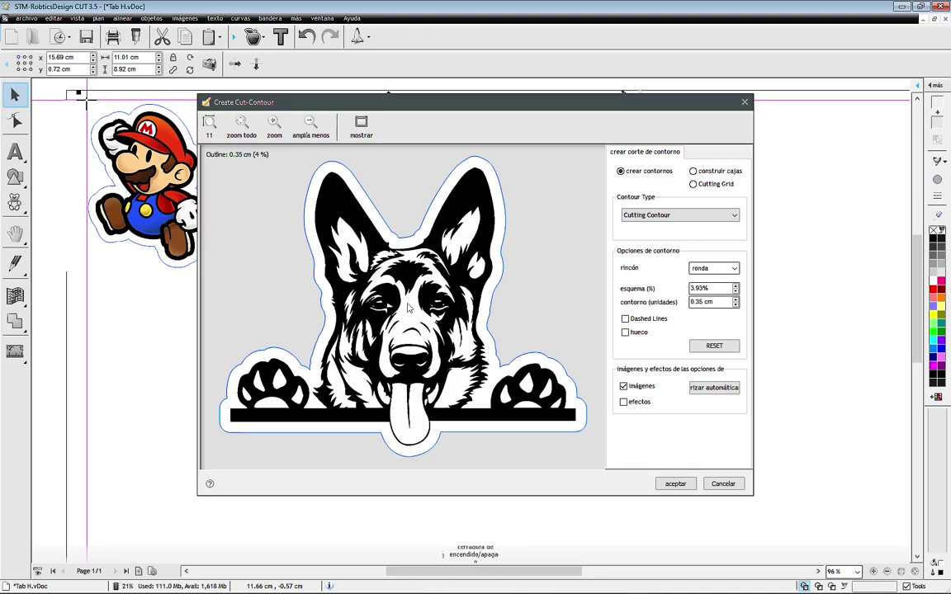
- Apply the dog's contour, move it left, and shrink it to 10.60 × 8.68 cm
click(675, 483)
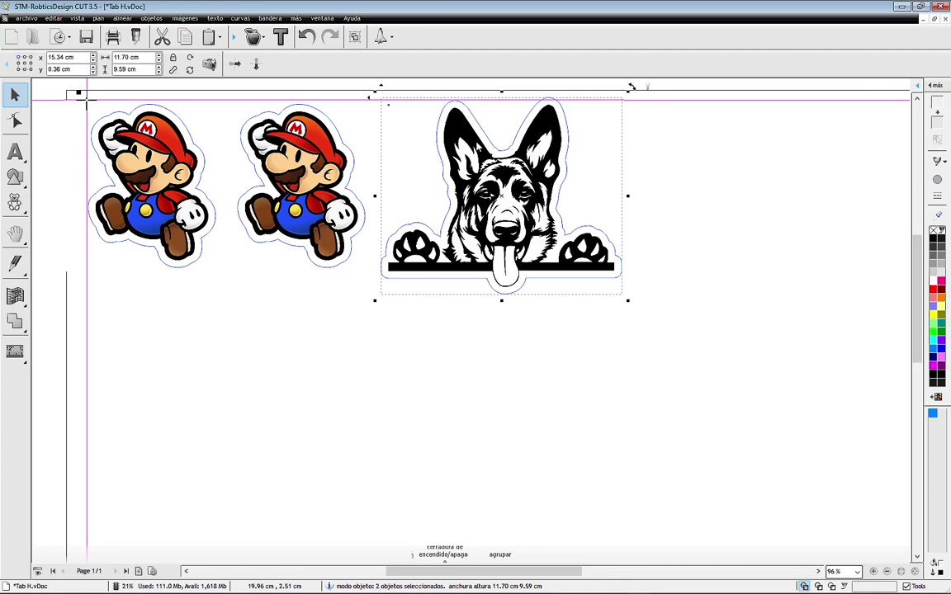
drag(431, 131, 406, 126)
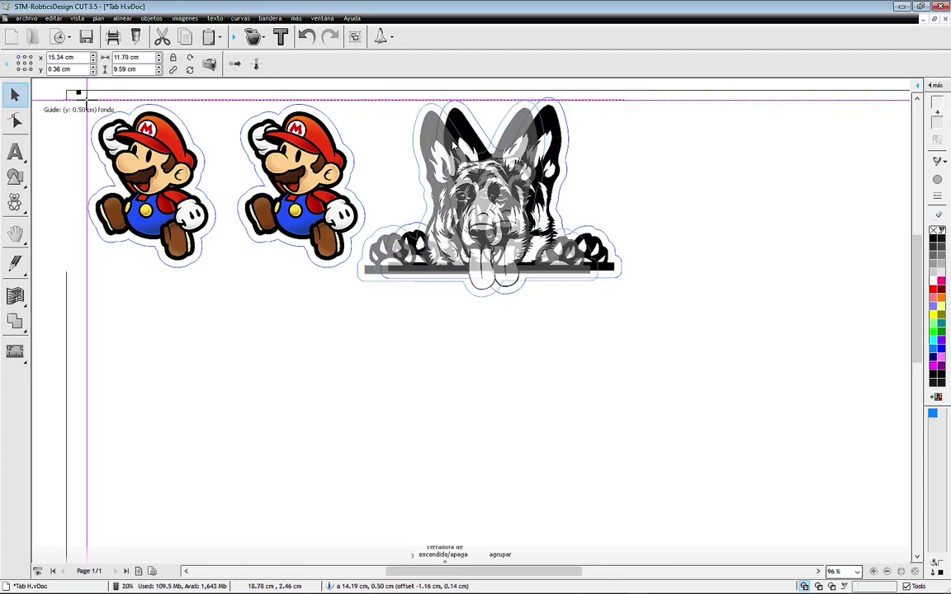
drag(406, 126, 408, 125)
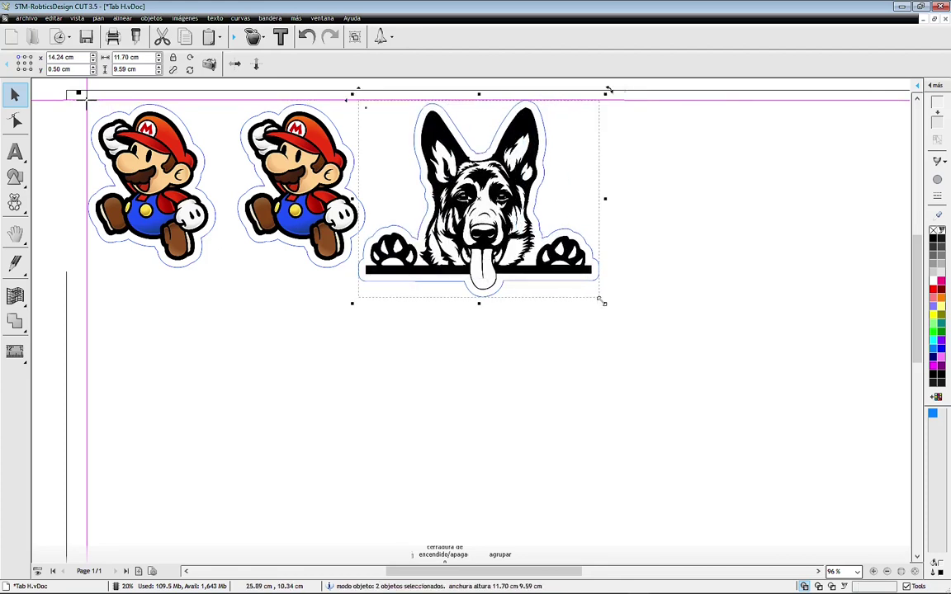
drag(605, 303, 581, 285)
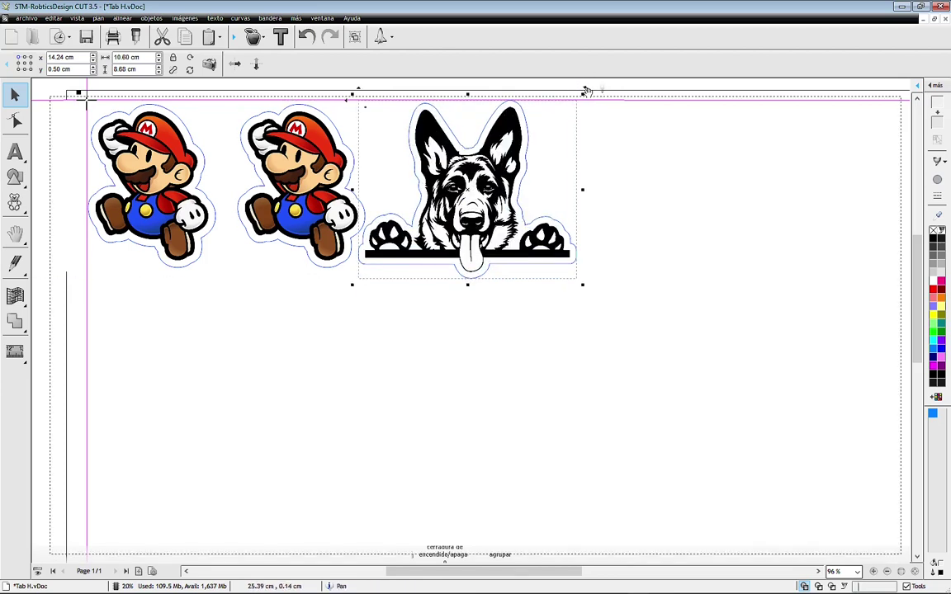
mouse_move(586, 91)
mouse_down()
mouse_move(616, 127)
mouse_move(611, 149)
mouse_move(580, 132)
mouse_up()
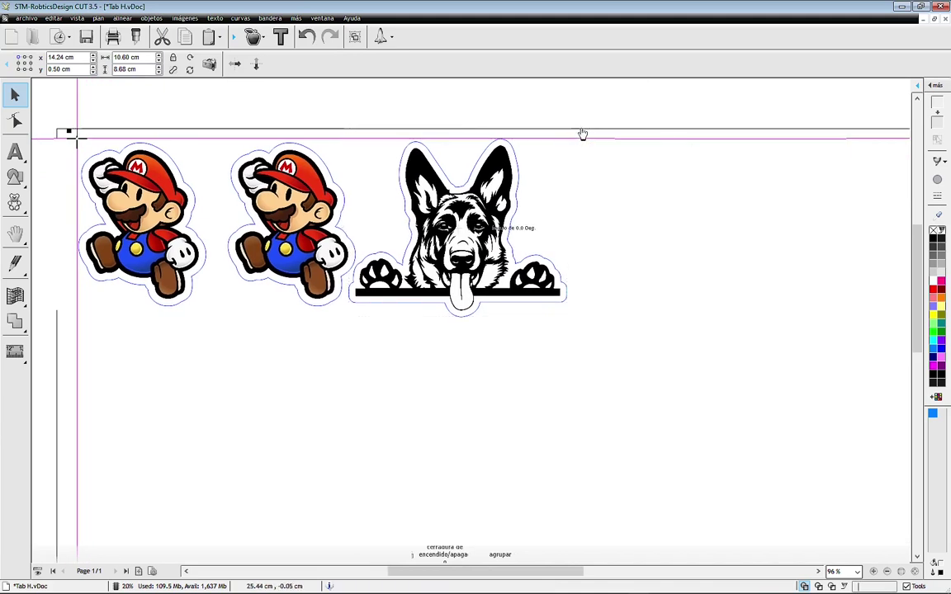
mouse_move(580, 132)
mouse_down()
mouse_move(525, 339)
mouse_move(572, 297)
mouse_move(564, 149)
mouse_up()
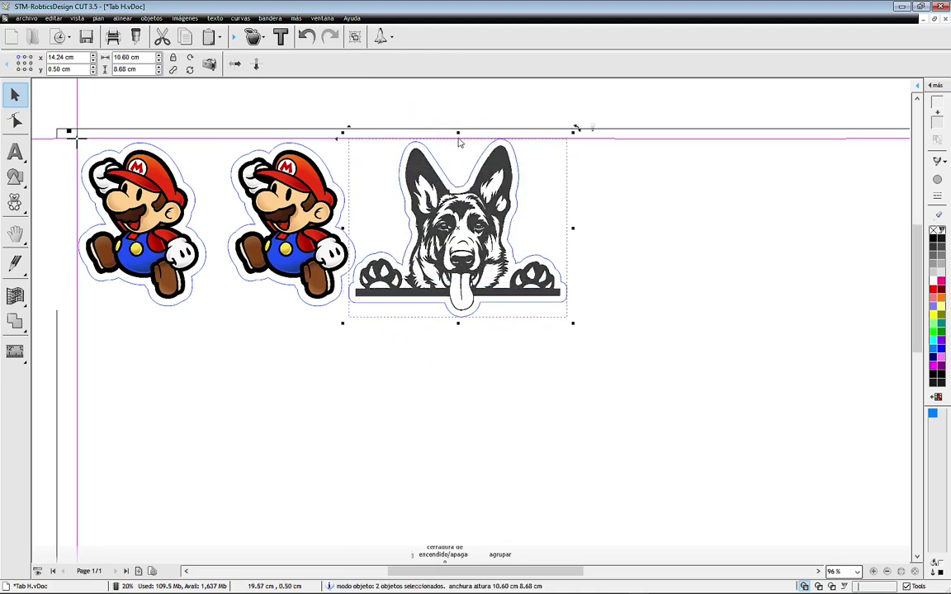
mouse_move(458, 132)
mouse_down()
mouse_move(458, 101)
mouse_move(462, 184)
mouse_up()
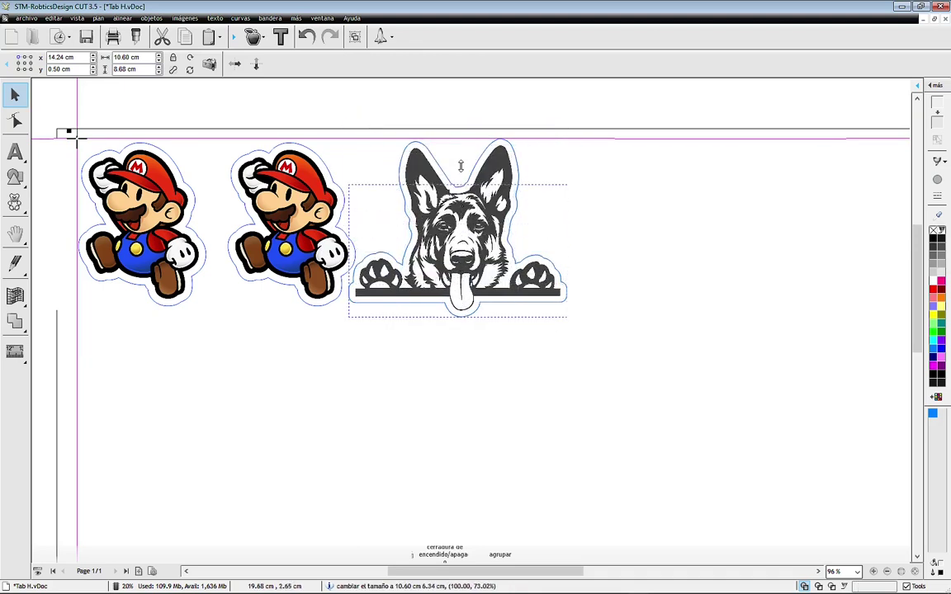
key(Escape)
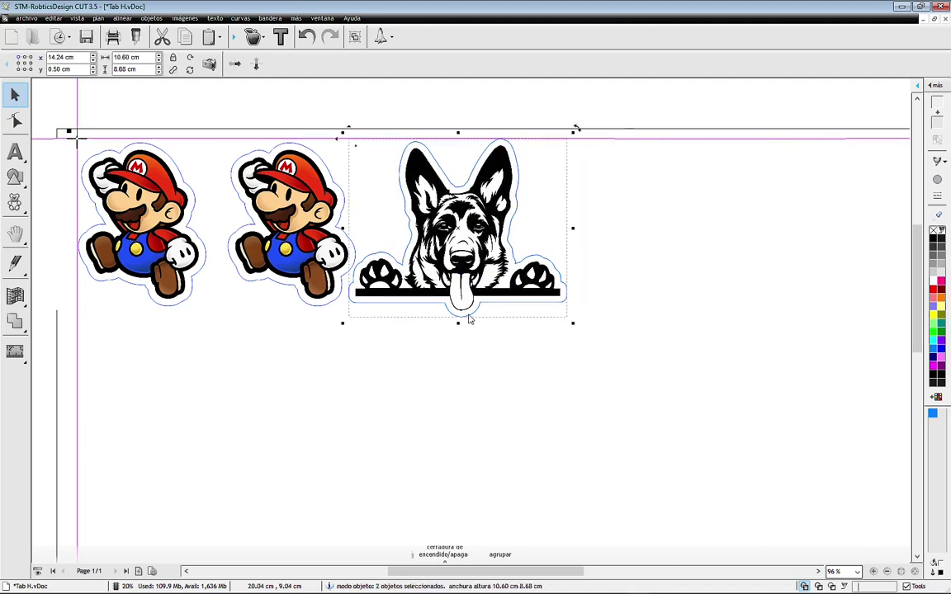
drag(458, 322, 458, 316)
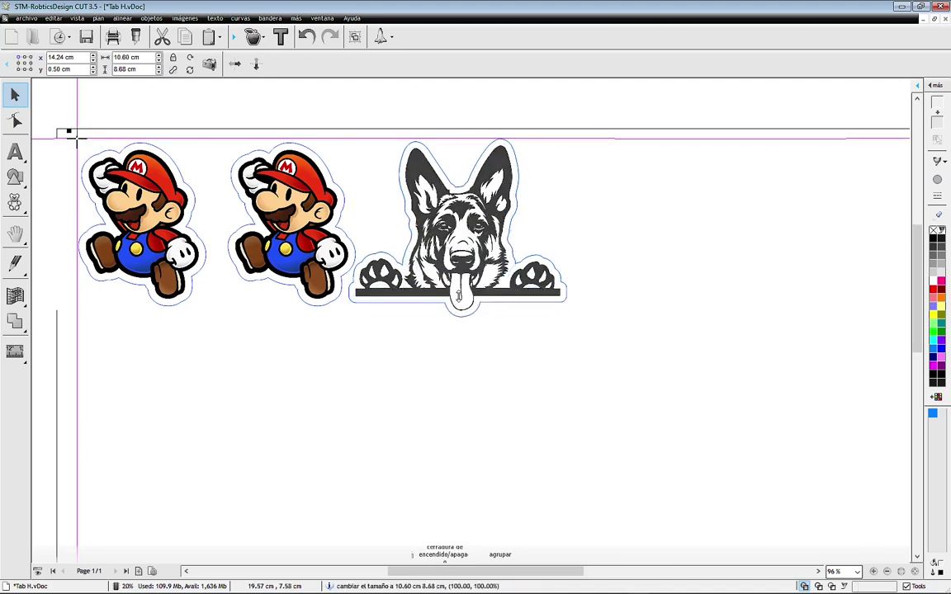
mouse_move(458, 138)
mouse_down()
mouse_move(444, 435)
mouse_move(453, 487)
mouse_up()
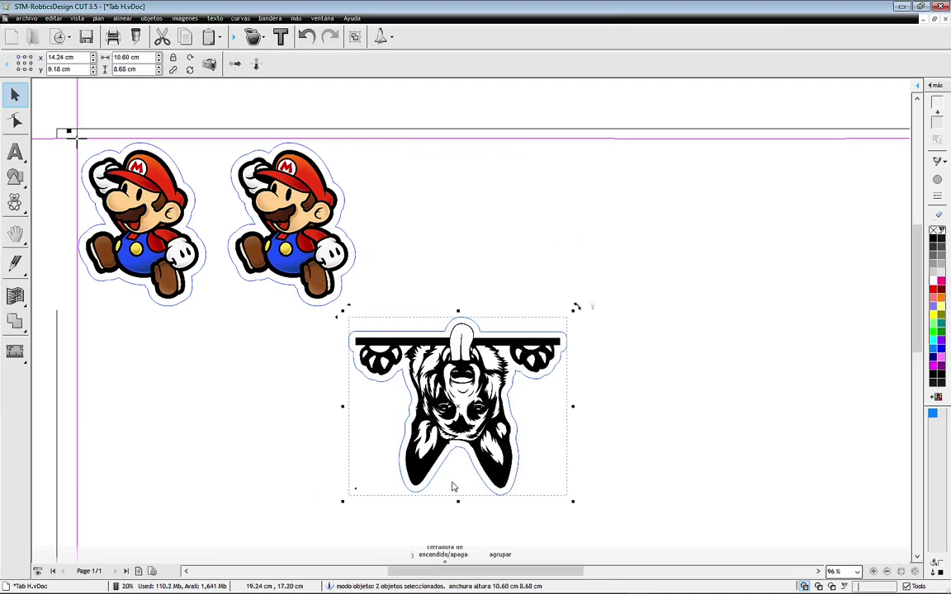
key(ctrl+z)
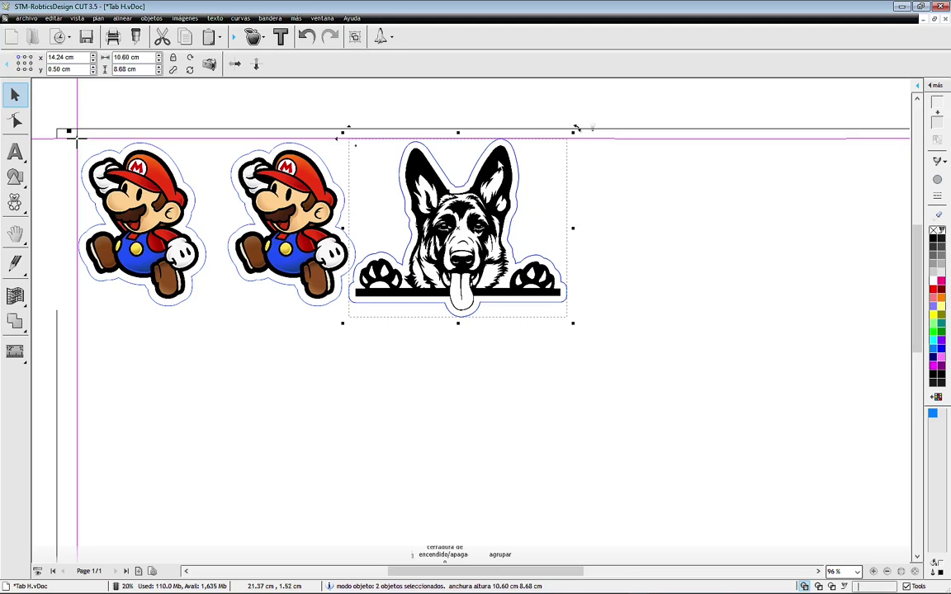
- Place a flipped, upside-down copy of the dog sticker right beside the first one
drag(575, 128, 772, 128)
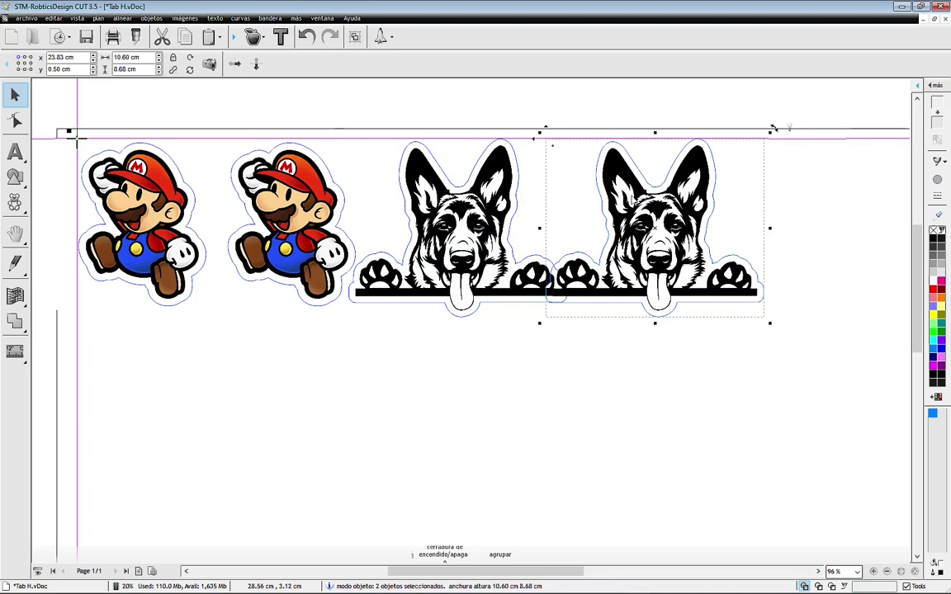
click(235, 66)
click(235, 66)
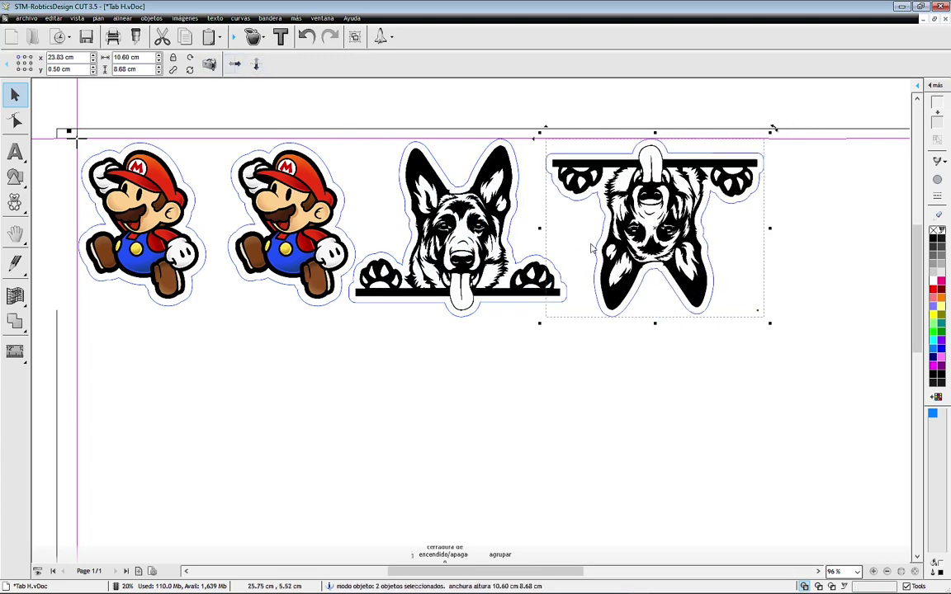
drag(692, 289, 671, 291)
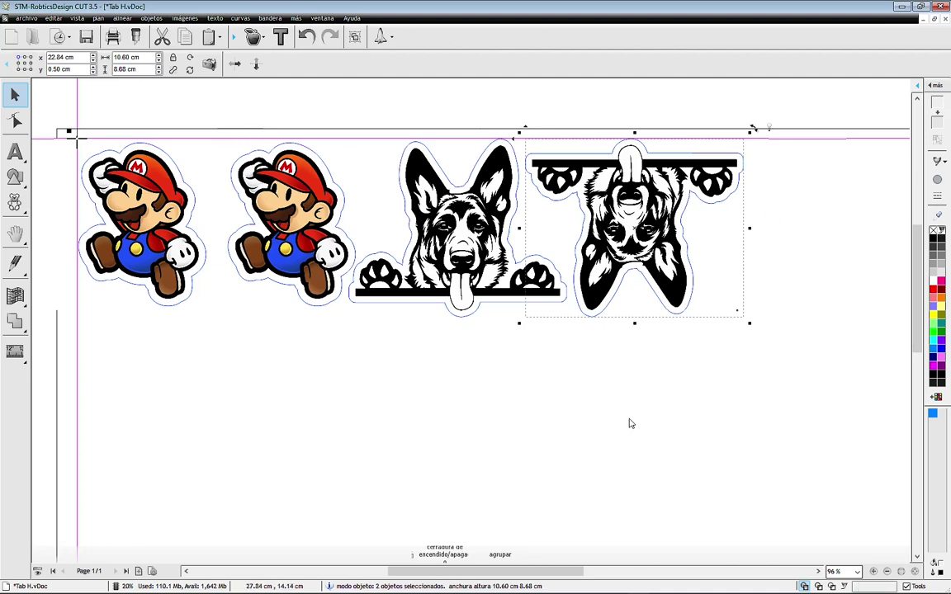
click(564, 376)
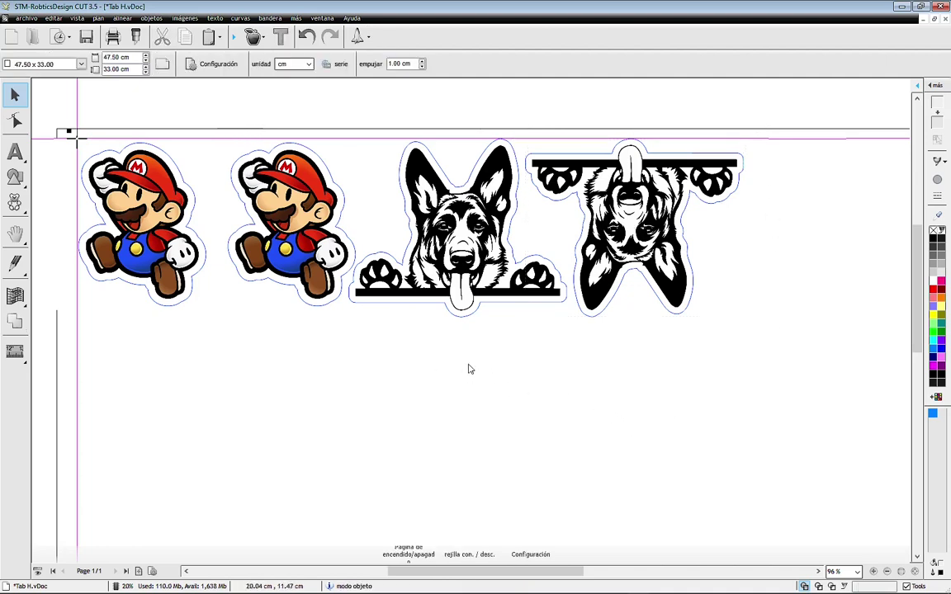
- Import Viking calavera.svg, move it to the top right, and scale it to 8.22 × 9.92 cm
key(ctrl+i)
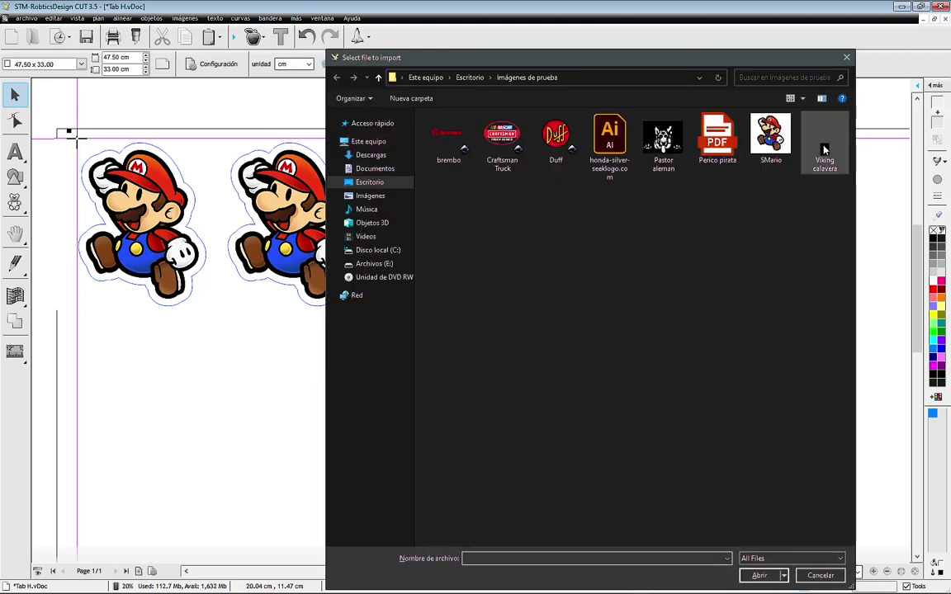
mouse_move(824, 140)
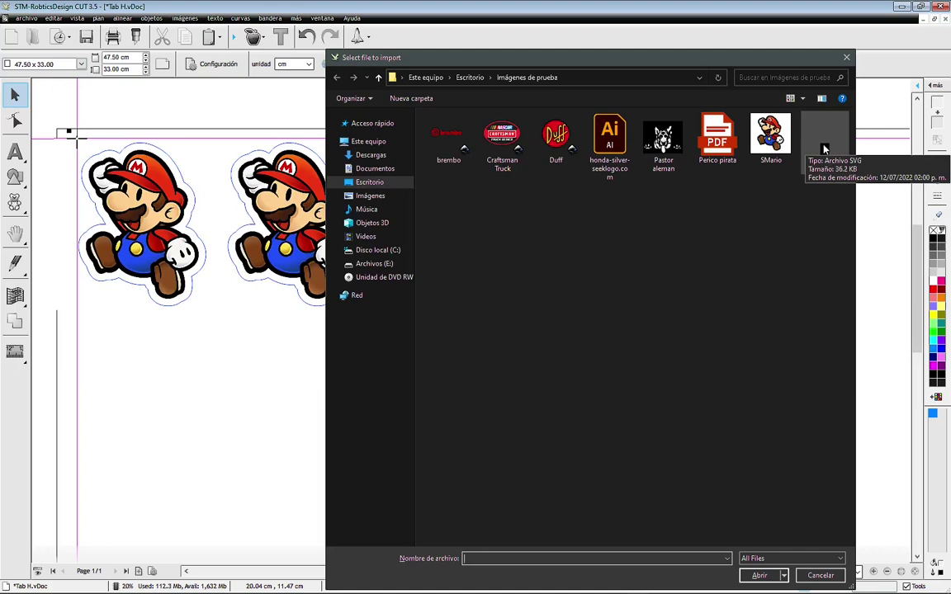
double_click(824, 148)
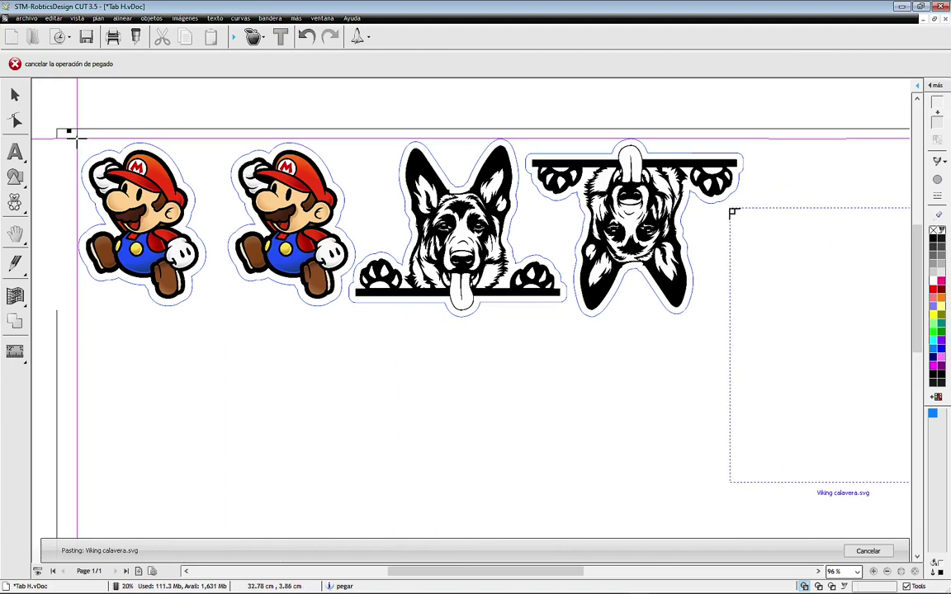
click(719, 225)
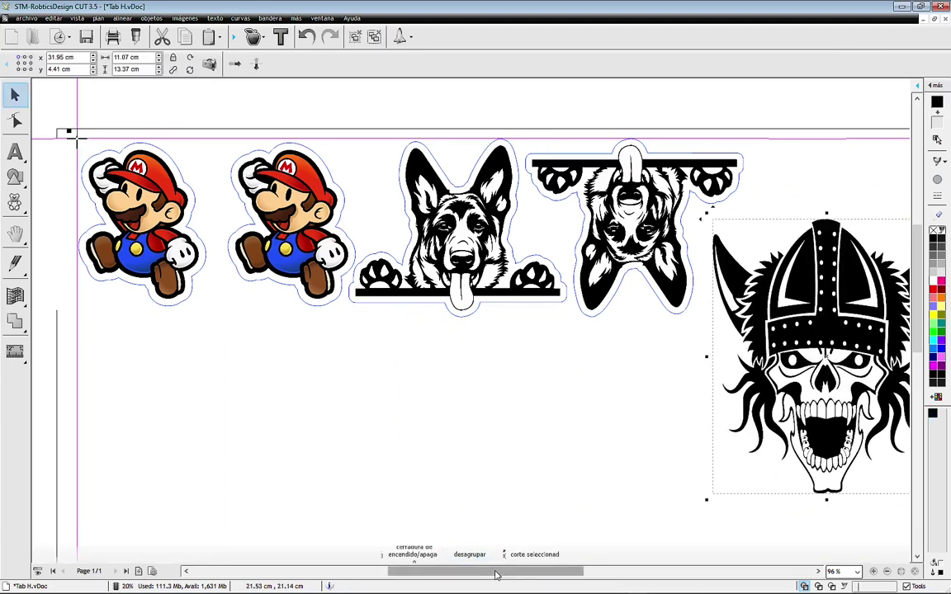
drag(510, 572, 580, 575)
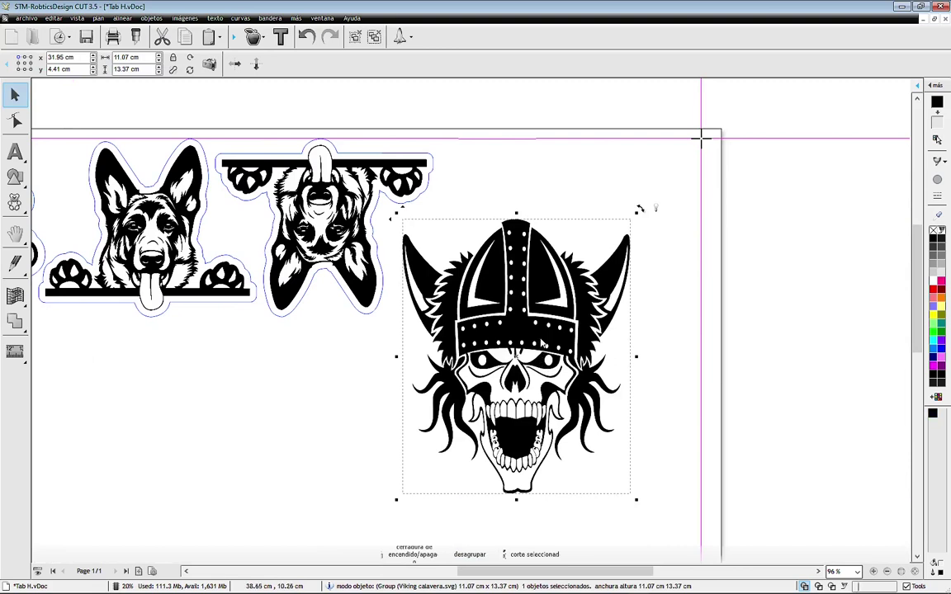
drag(544, 332, 596, 257)
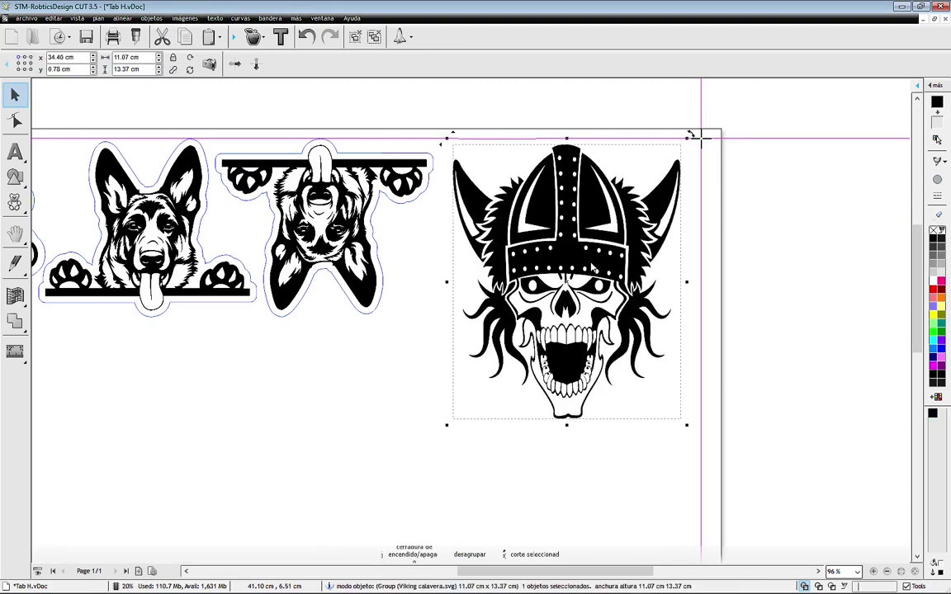
drag(445, 424, 520, 349)
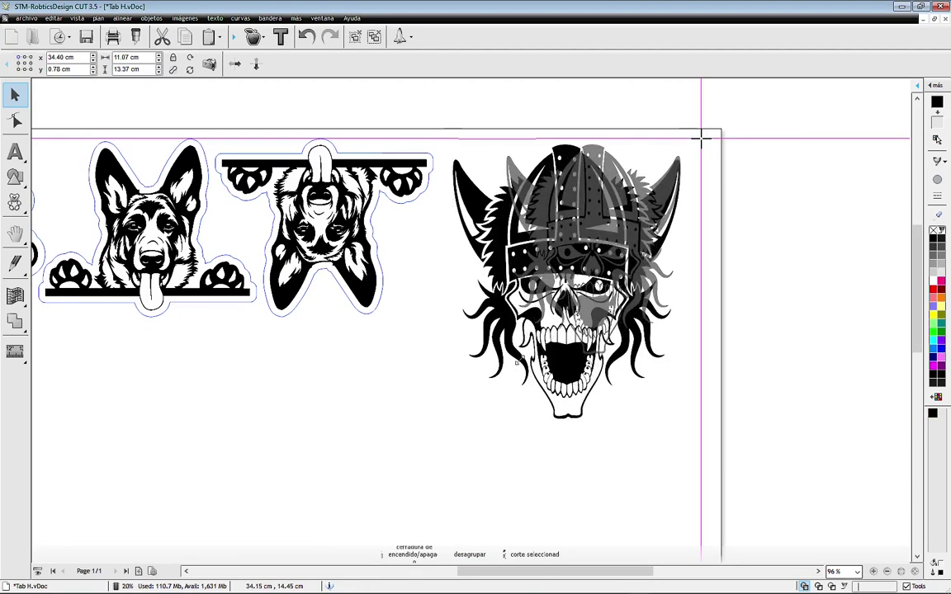
- Create a round-cornered cut contour for the Viking skull with a 0.40 cm offset
click(256, 38)
click(222, 61)
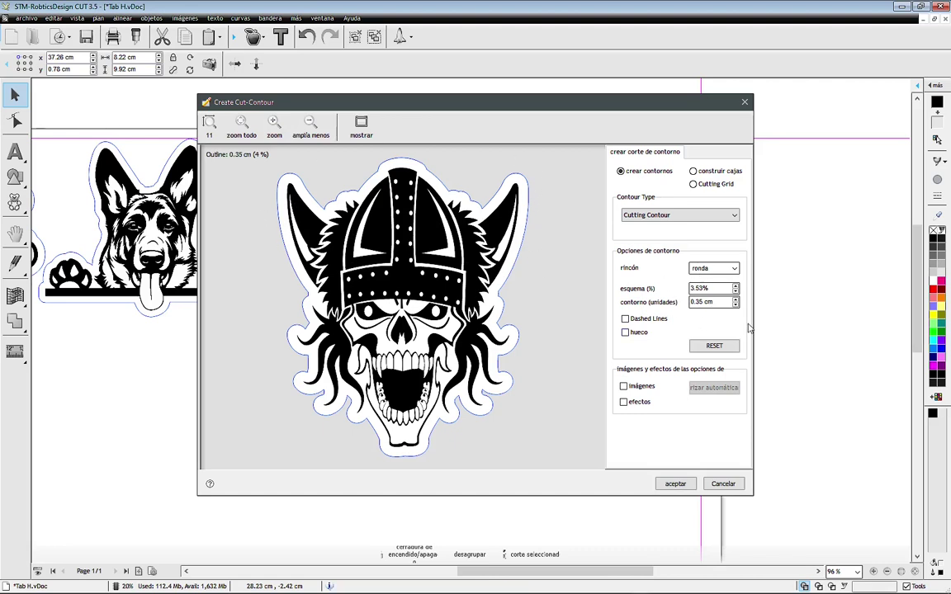
click(735, 305)
click(735, 305)
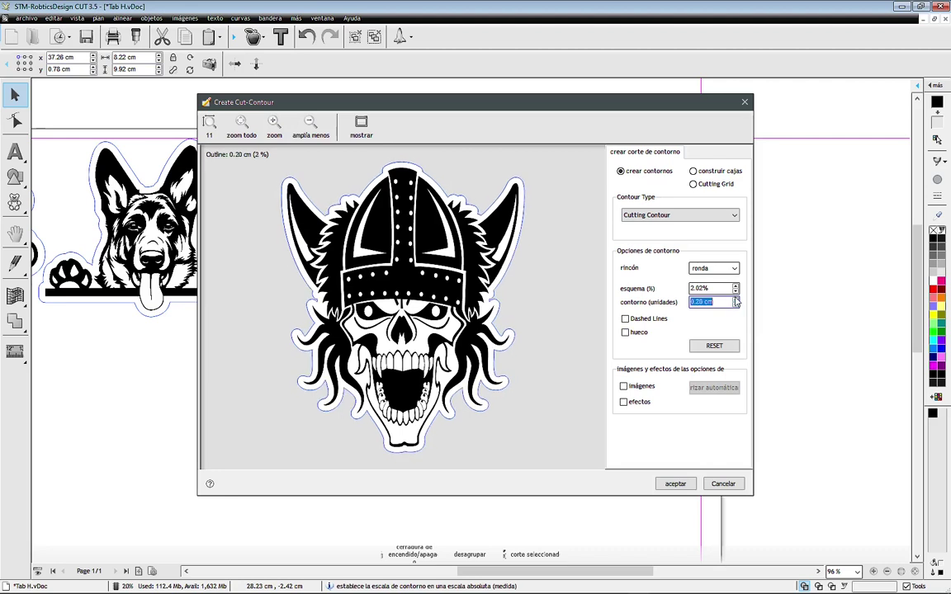
click(735, 299)
click(735, 298)
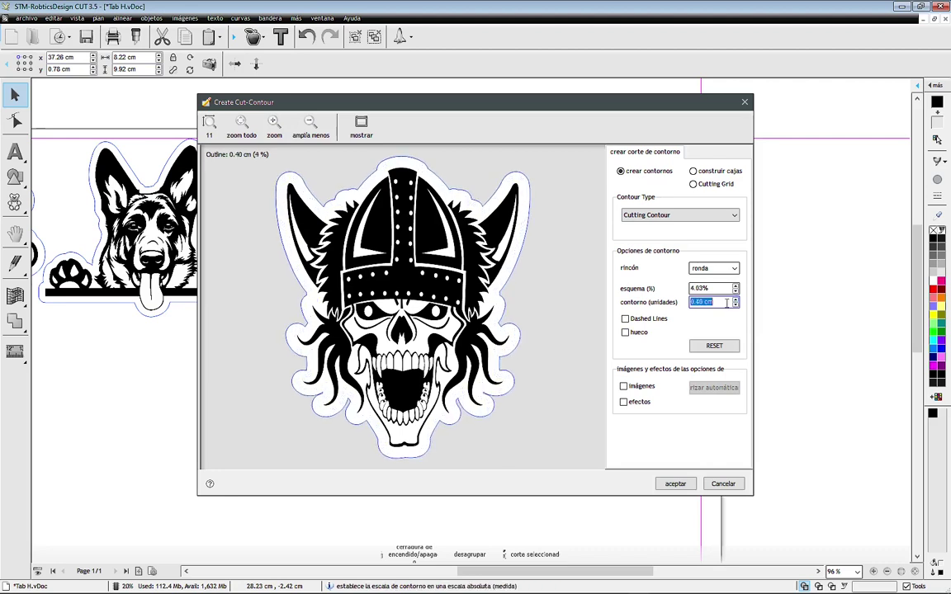
- Apply the skull's cut contour, reset its rotation and size, and place it beside the dog stickers
click(660, 483)
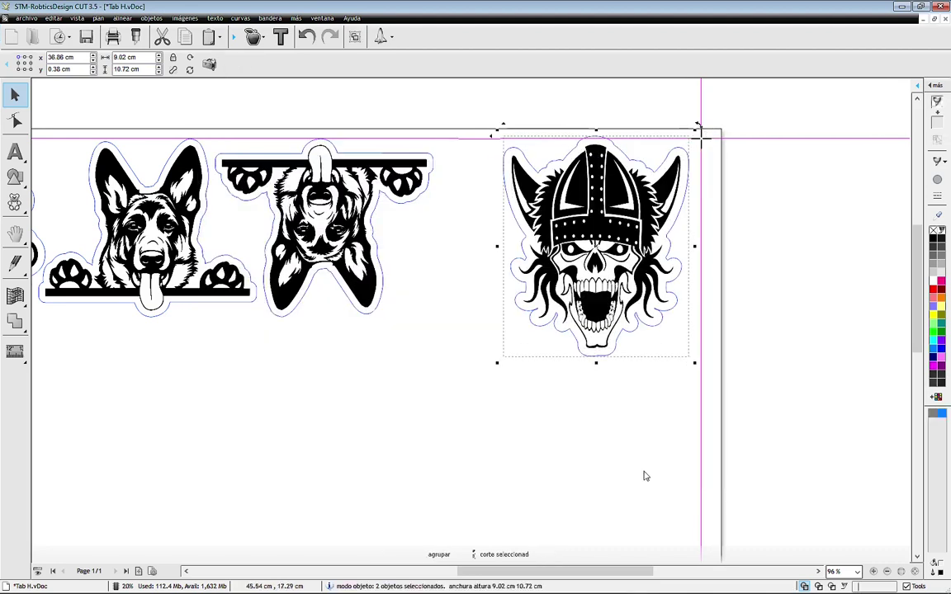
drag(596, 247, 538, 258)
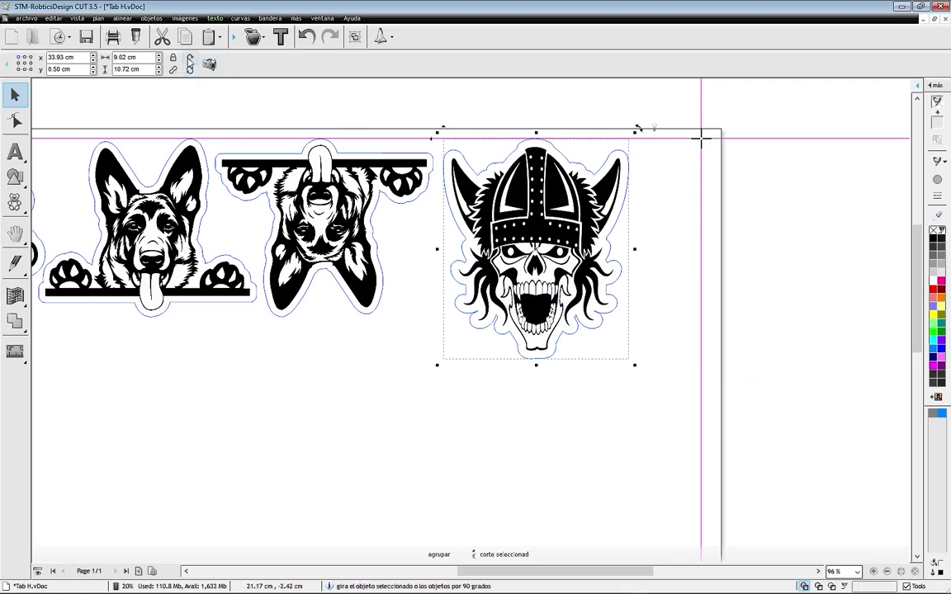
click(191, 61)
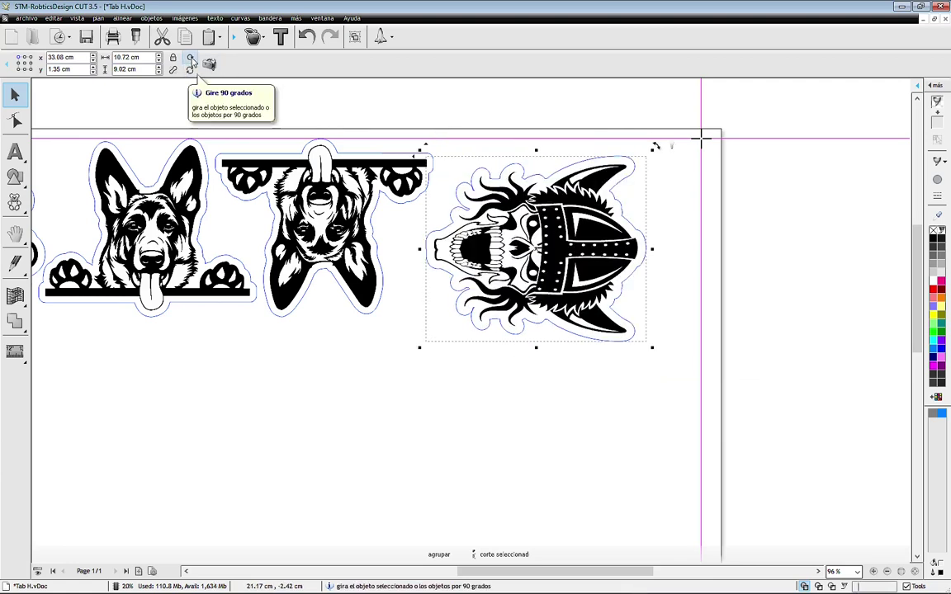
click(190, 61)
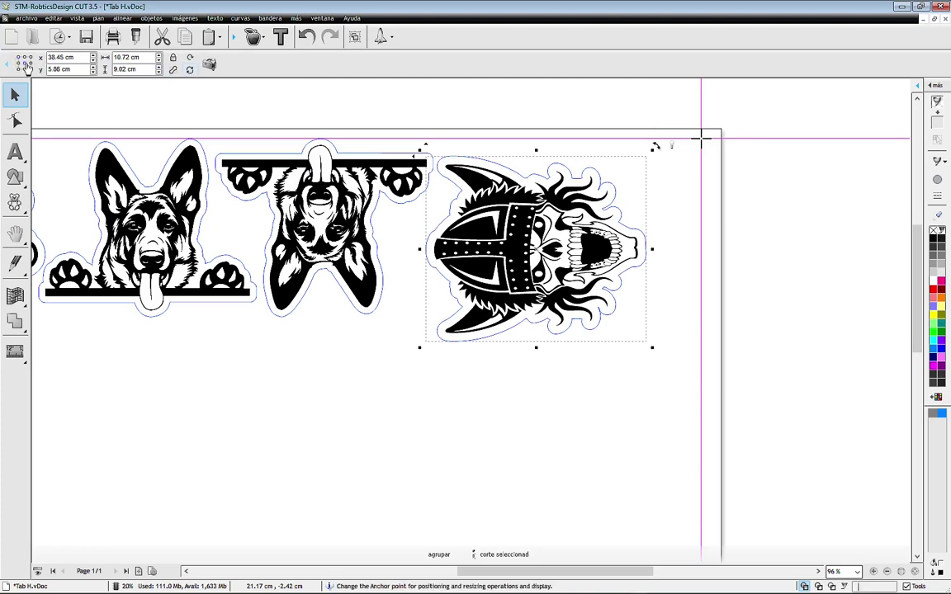
click(191, 71)
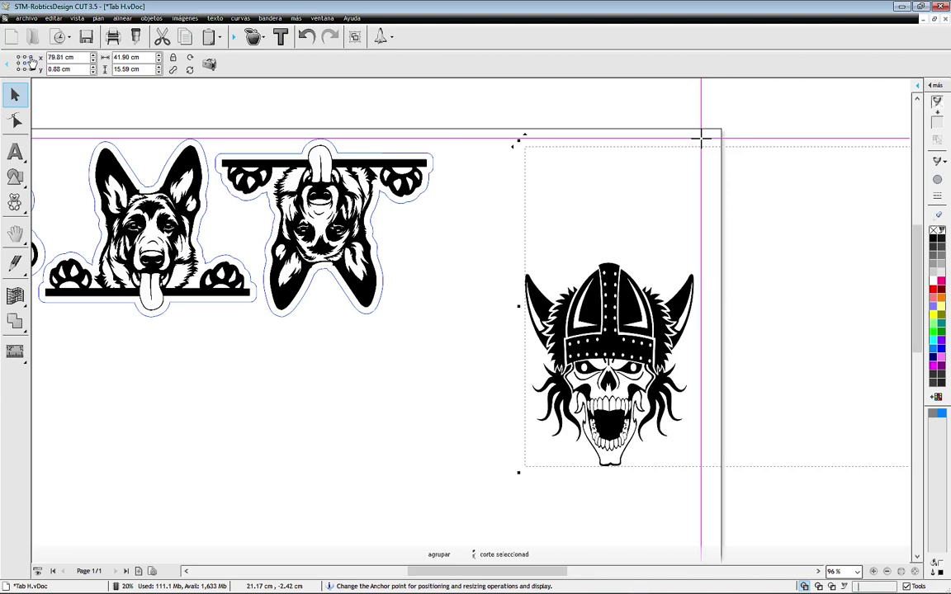
click(189, 70)
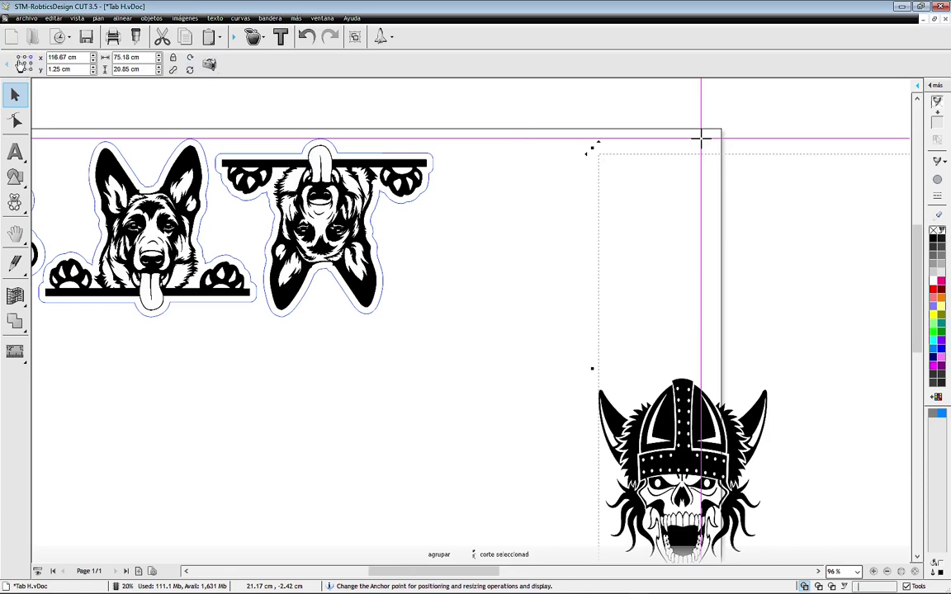
click(190, 70)
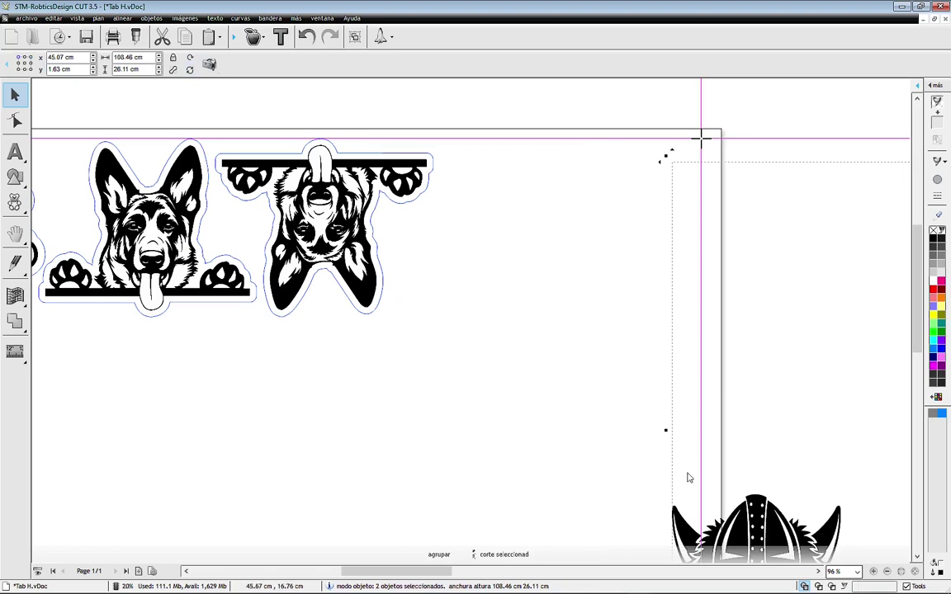
drag(753, 520, 533, 197)
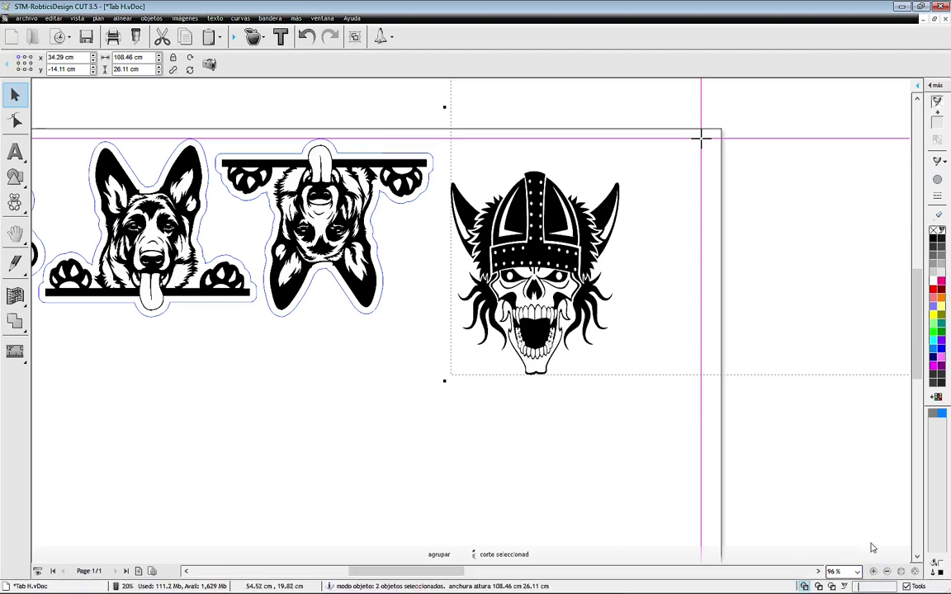
- Zoom to show all objects, then set the view zoom to 96%
click(915, 572)
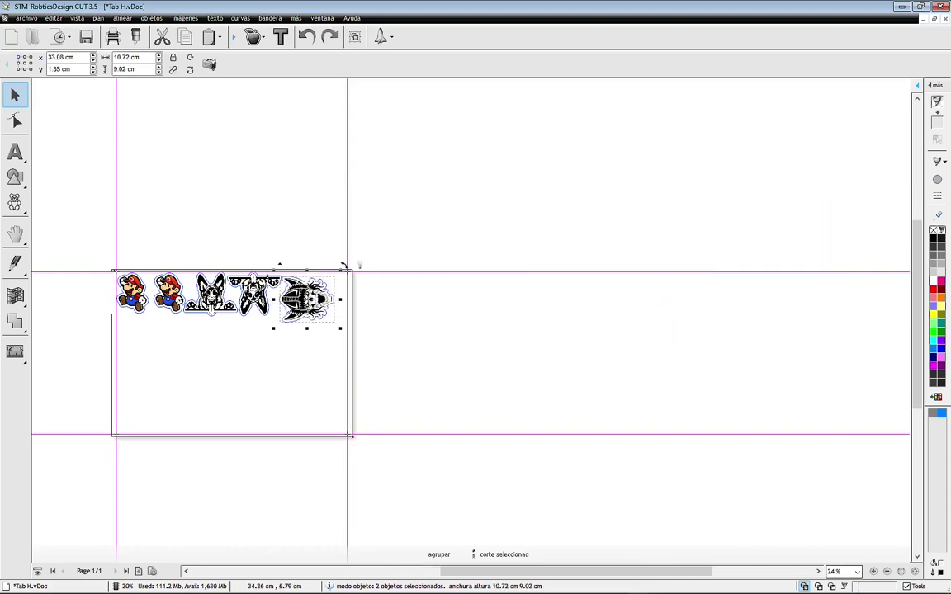
scroll(270, 318, up, 1)
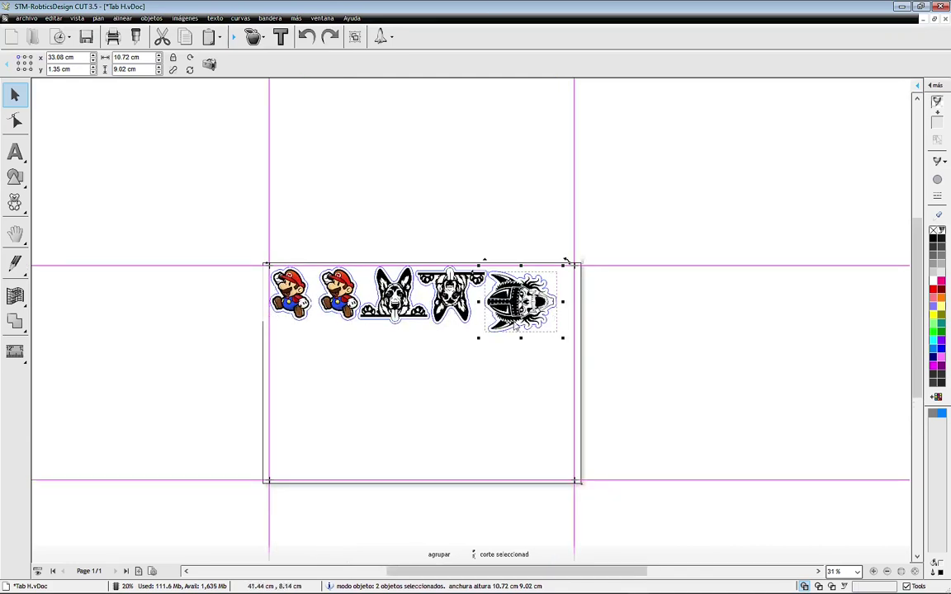
scroll(503, 289, up, 1)
scroll(487, 329, up, 1)
scroll(487, 329, up, 1)
scroll(486, 328, up, 1)
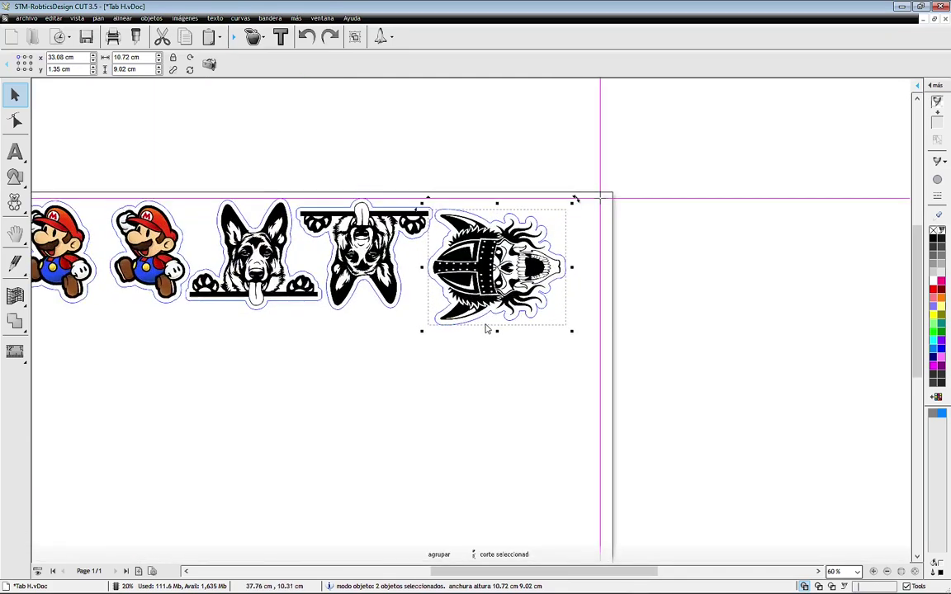
scroll(487, 328, up, 1)
scroll(486, 328, up, 1)
scroll(487, 328, up, 1)
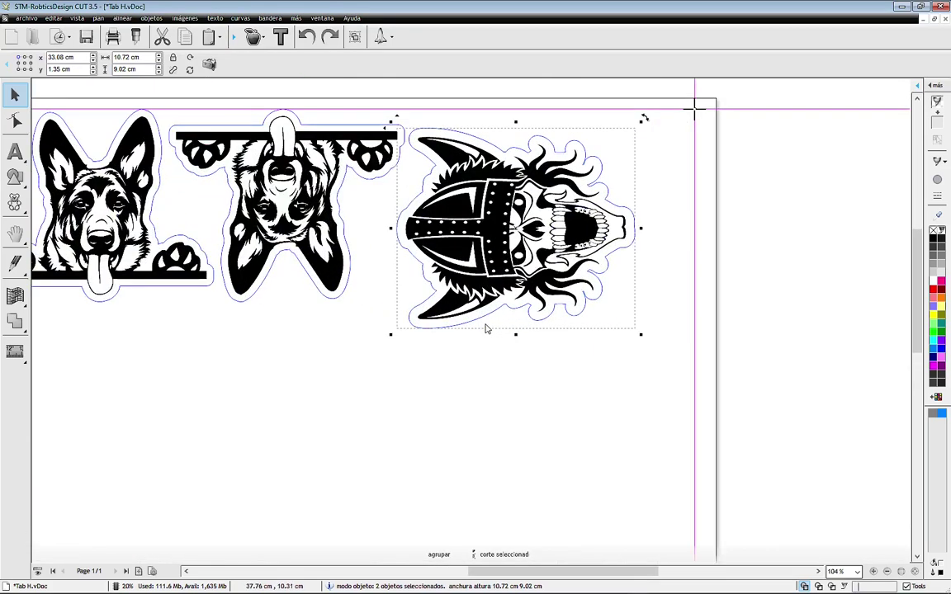
click(835, 571)
text(96)
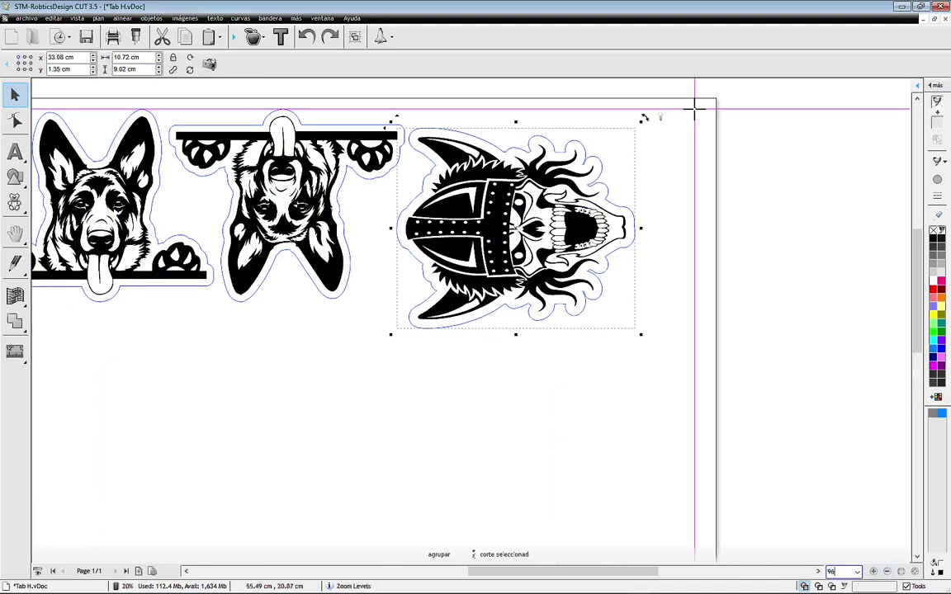
key(Return)
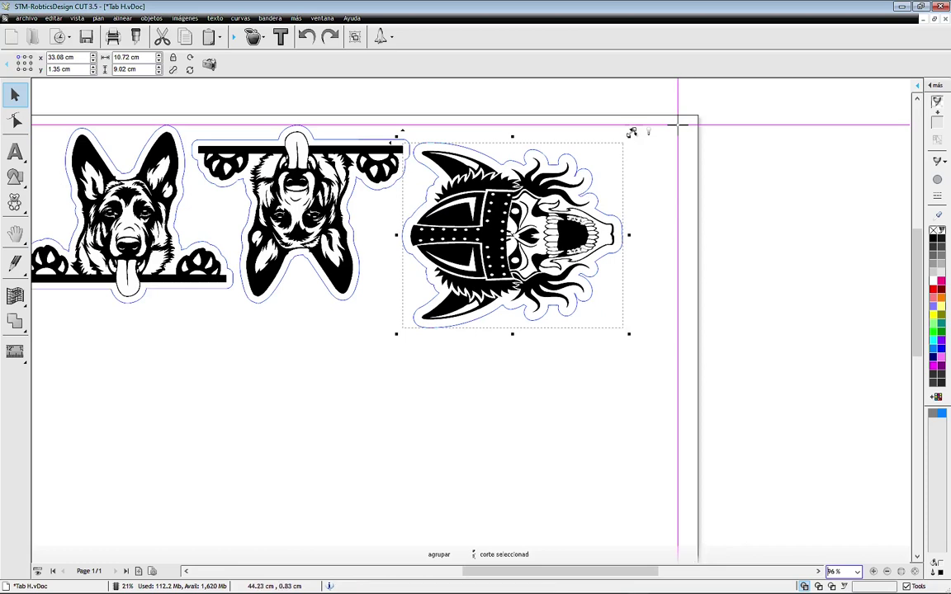
- Rotate the Viking skull upright and drop a copy of it below the original
drag(635, 134, 594, 347)
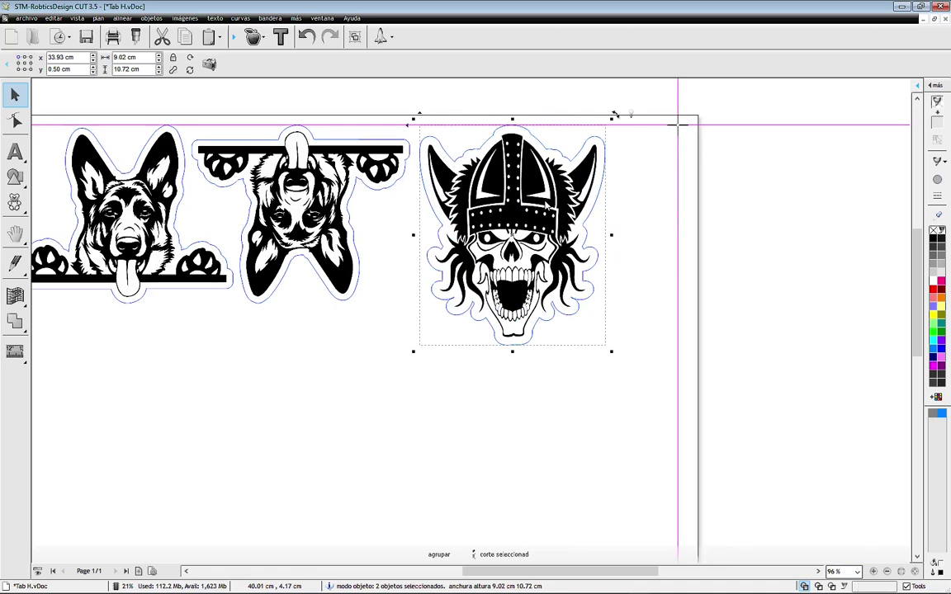
drag(534, 223, 600, 435)
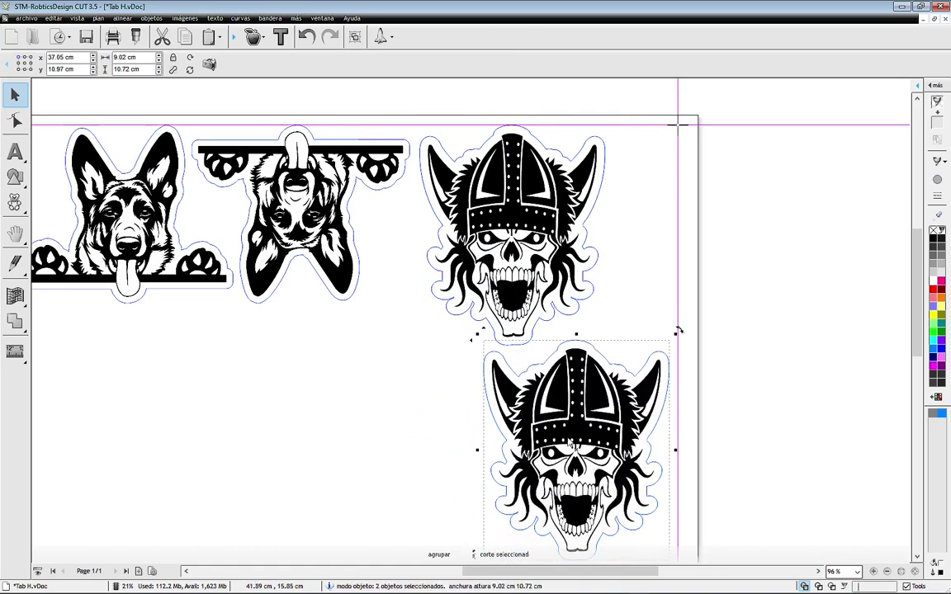
click(335, 441)
click(14, 233)
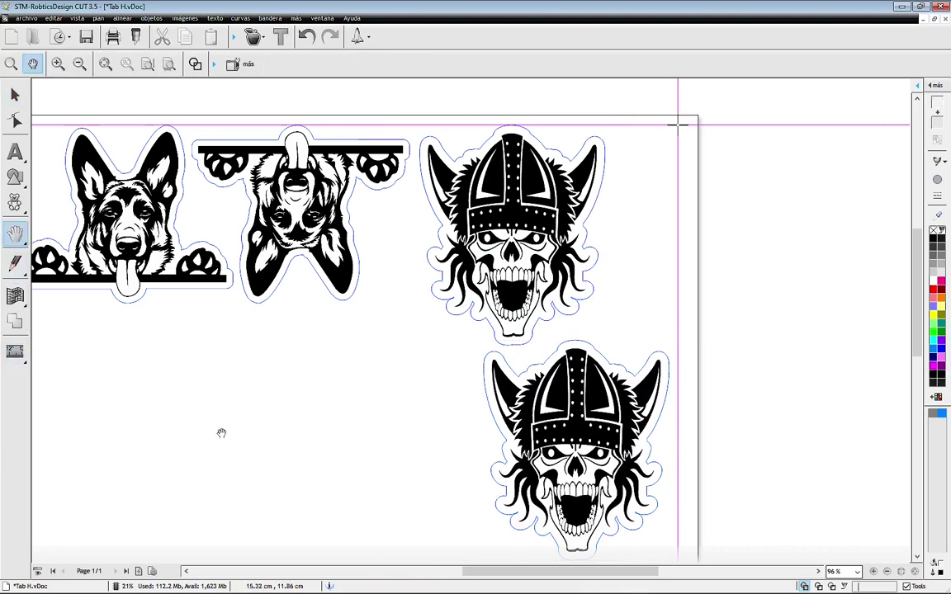
mouse_move(220, 434)
mouse_down()
mouse_move(491, 308)
mouse_move(520, 272)
mouse_up()
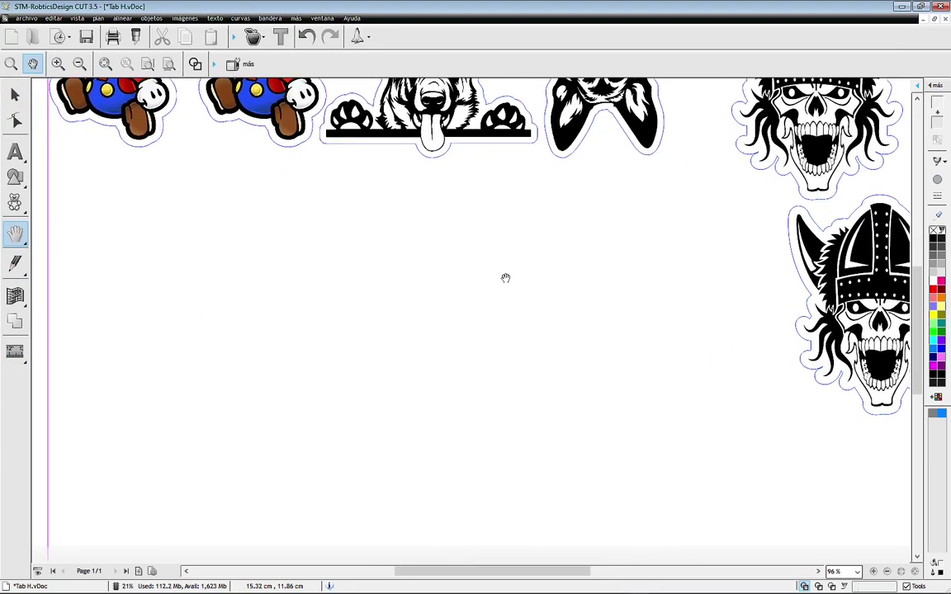
- Choose Perico pirata.pdf from Imágenes de prueba for import as editable artwork
key(ctrl+i)
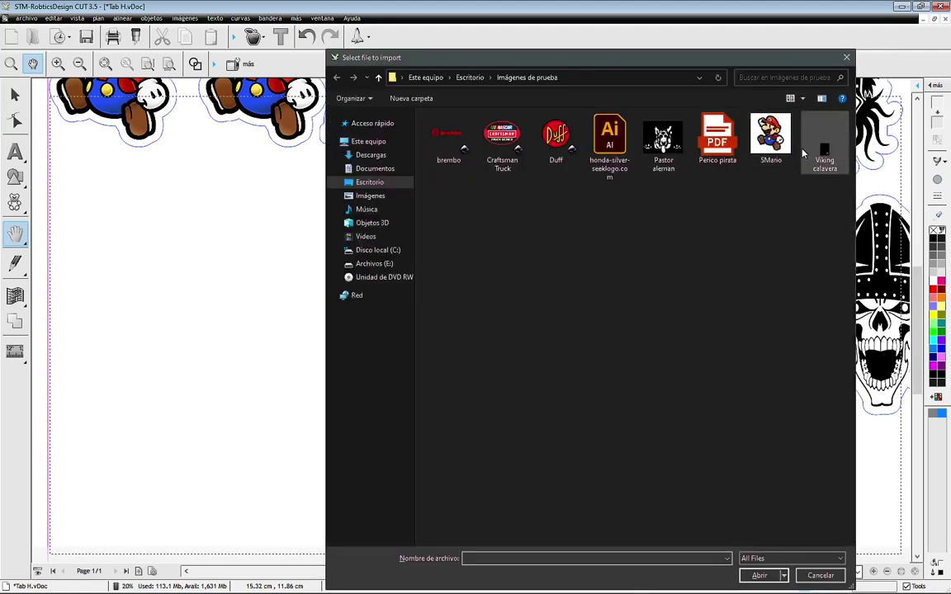
double_click(716, 144)
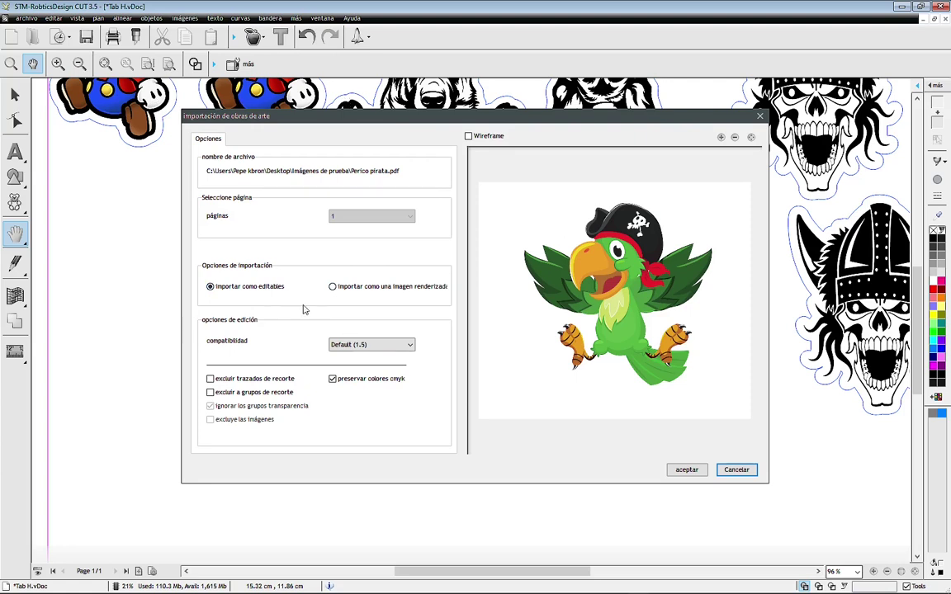
- Accept the import options and place the parrot on the page beside the Viking skulls
click(686, 470)
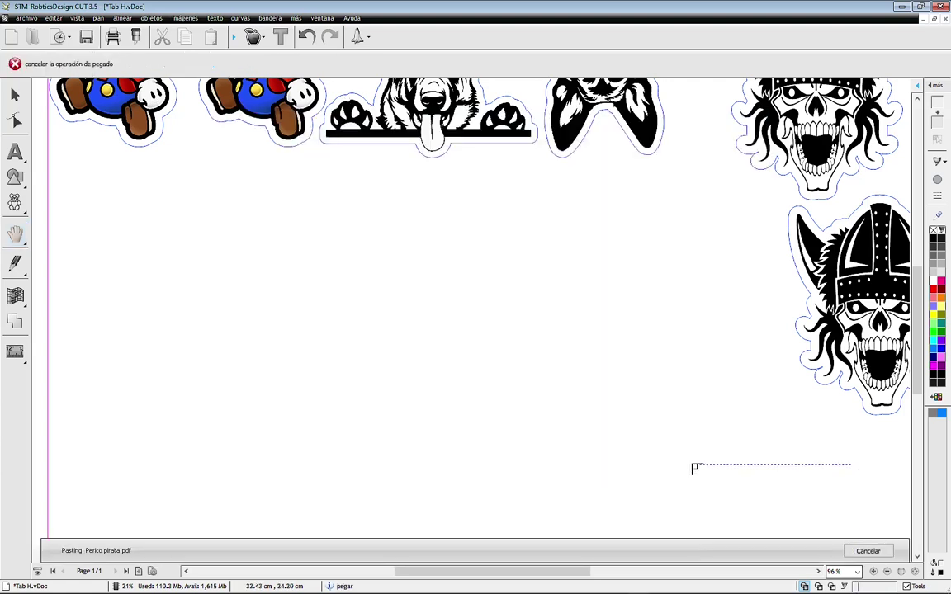
click(590, 191)
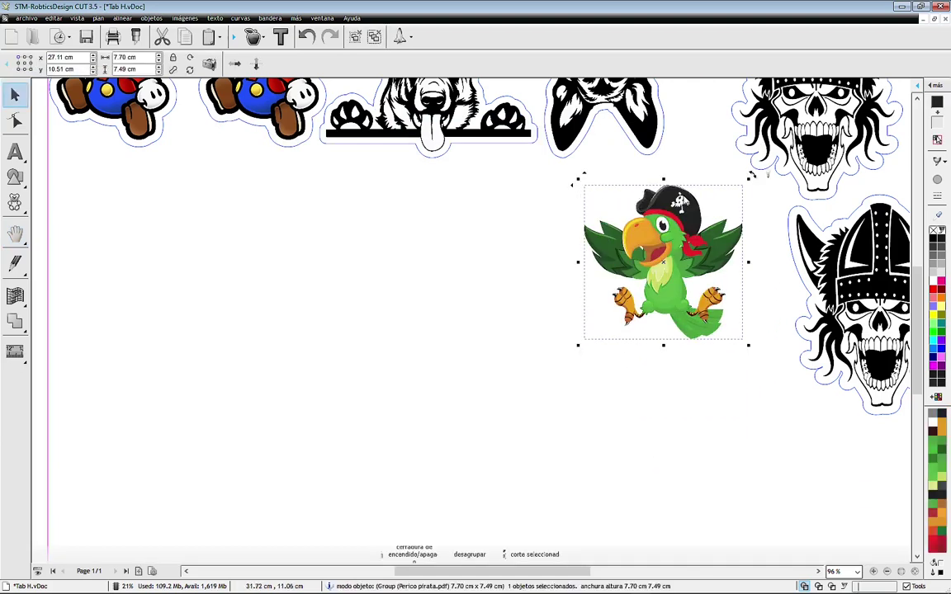
click(501, 241)
drag(648, 202, 606, 192)
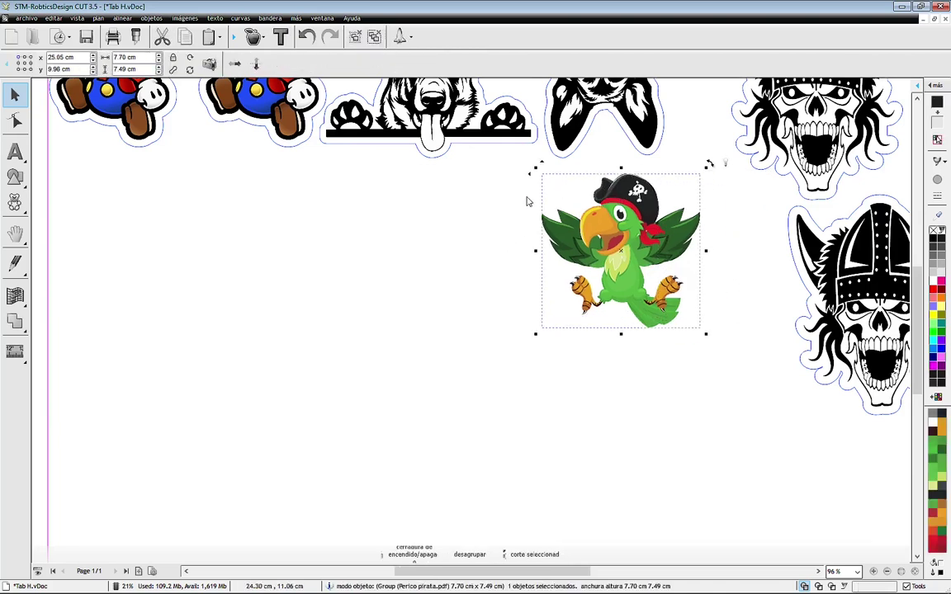
- Ungroup the parrot and pull off its hat, then undo both and nudge the whole group right
key(ctrl+u)
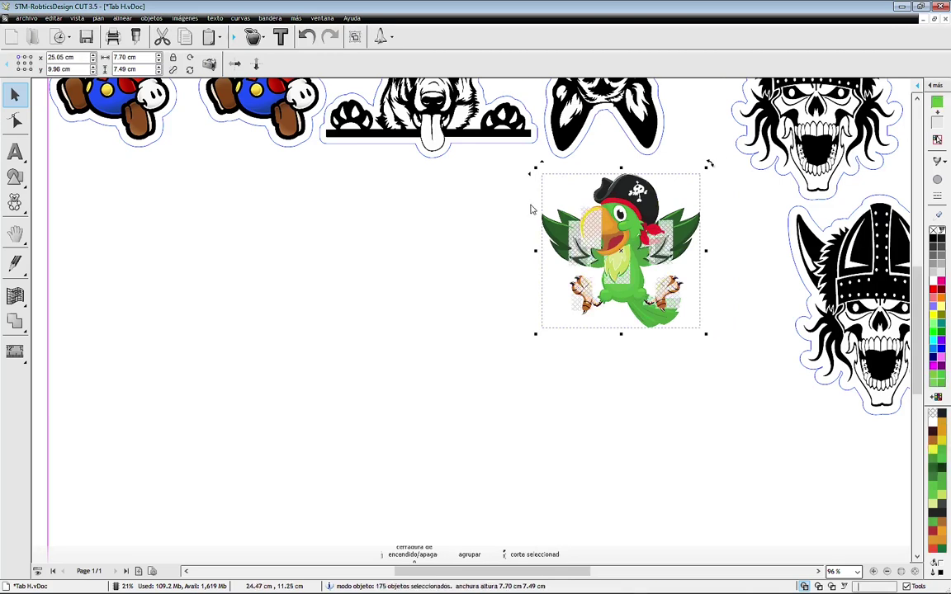
click(460, 223)
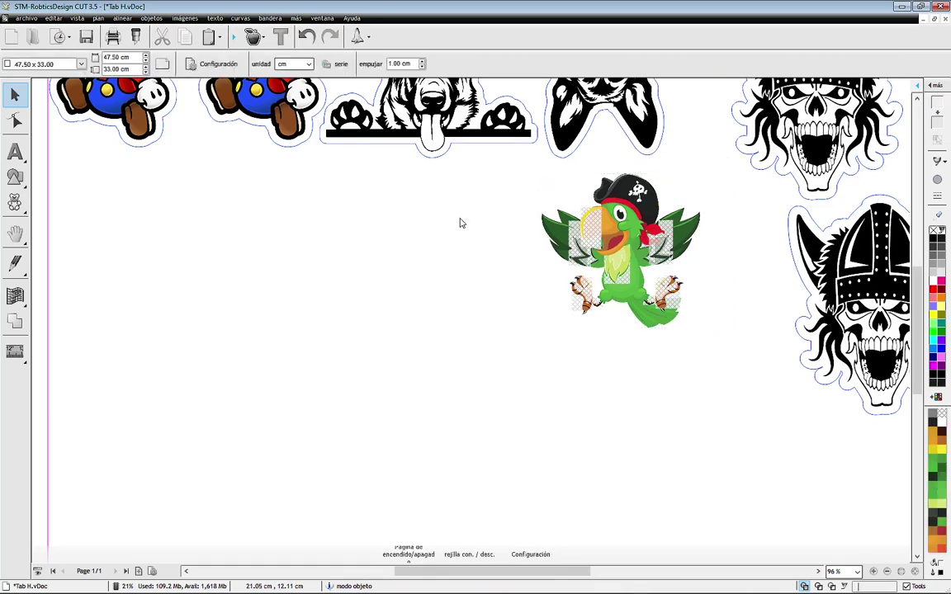
drag(588, 206, 462, 213)
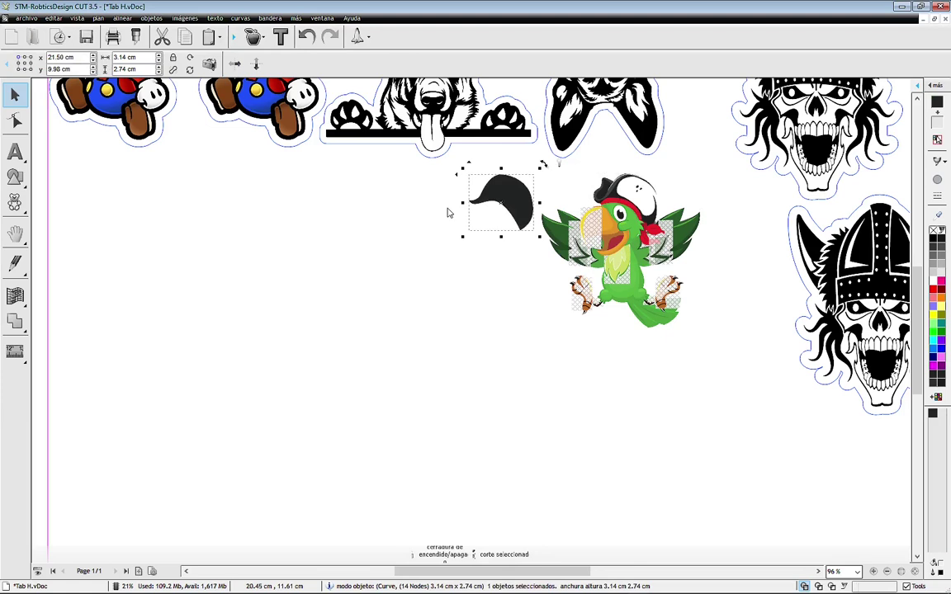
key(ctrl+z)
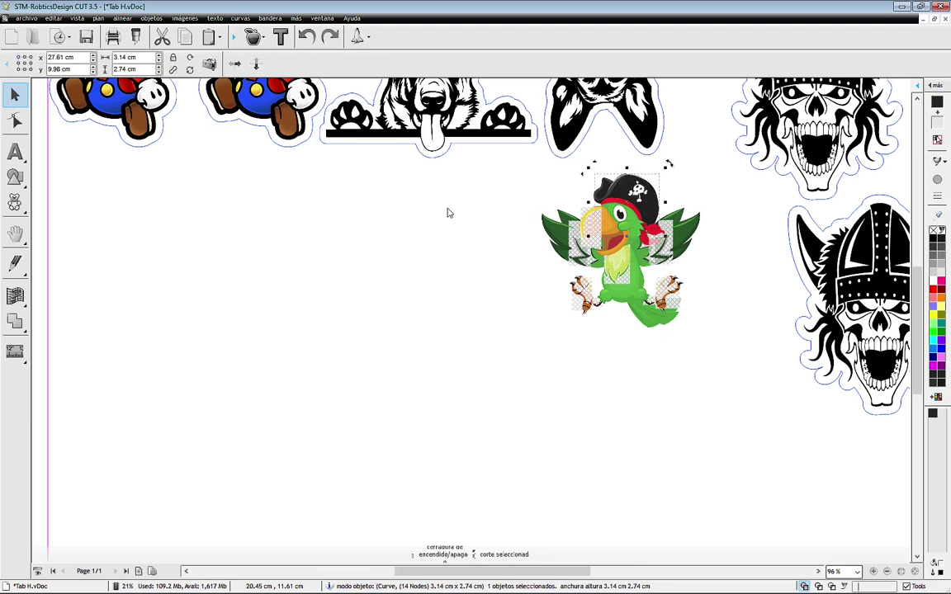
key(ctrl+z)
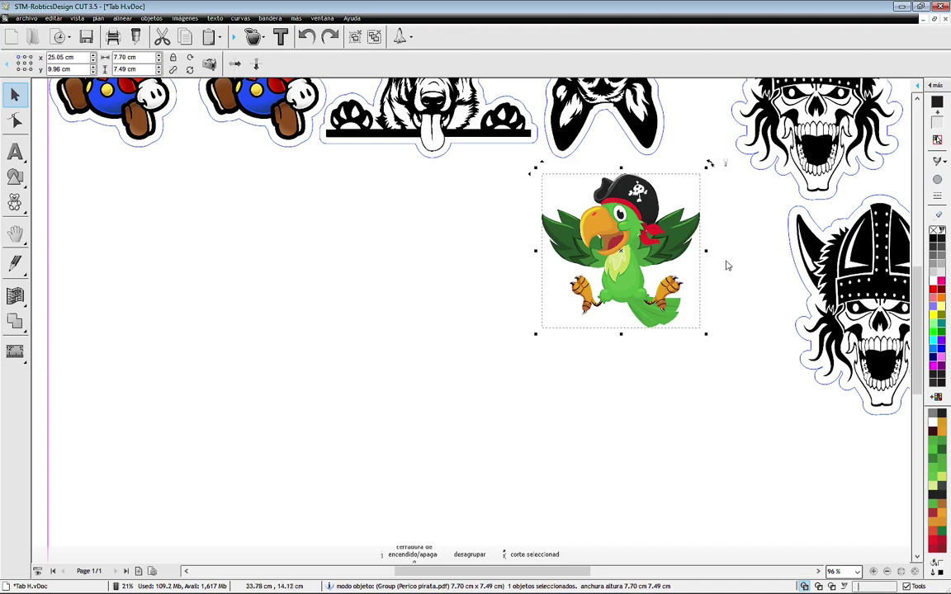
mouse_move(655, 210)
mouse_down()
mouse_move(693, 218)
mouse_move(699, 204)
mouse_up()
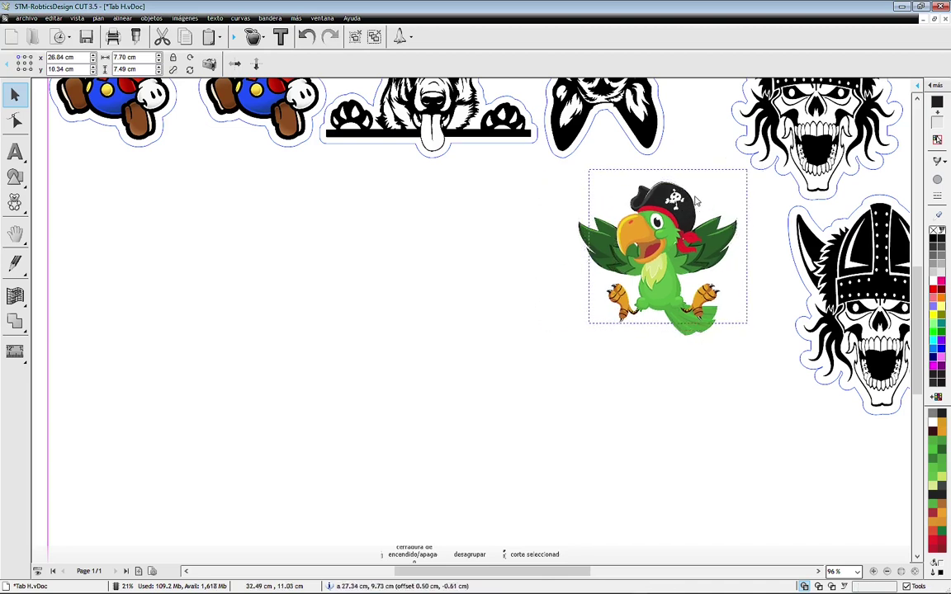
- Add a round-cornered 0.30 cm cut contour to the parrot, making it 8.30 × 8.09 cm
click(255, 37)
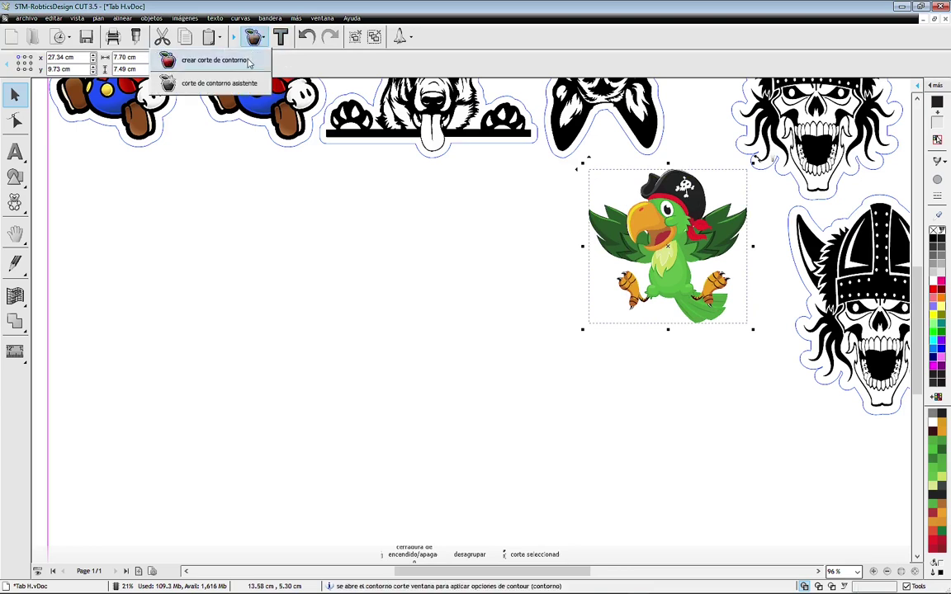
click(244, 64)
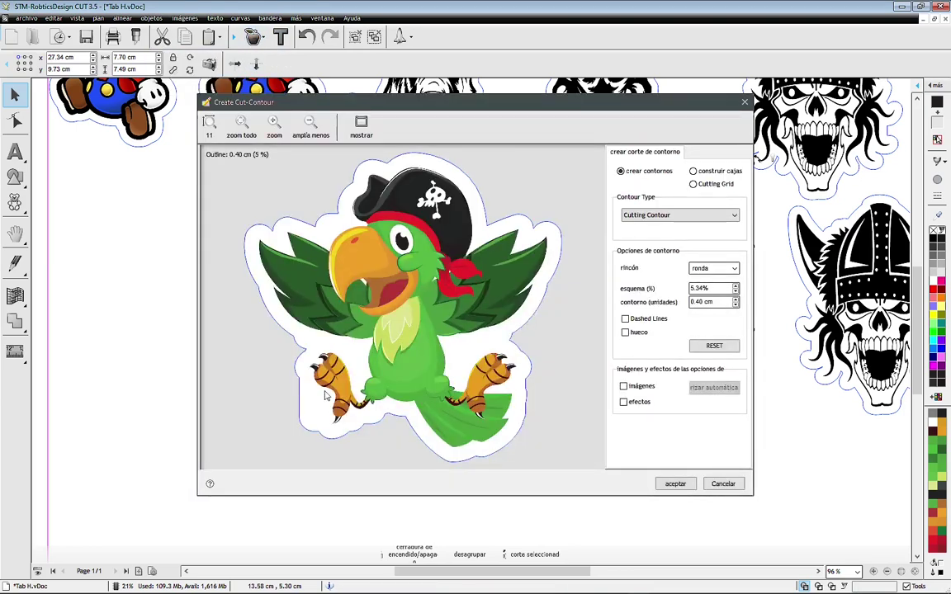
click(735, 305)
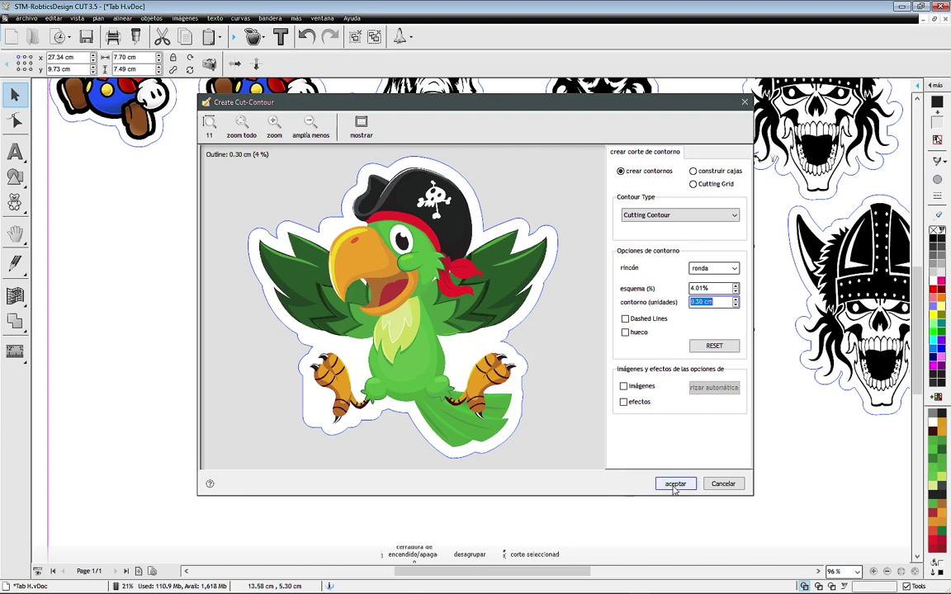
click(674, 485)
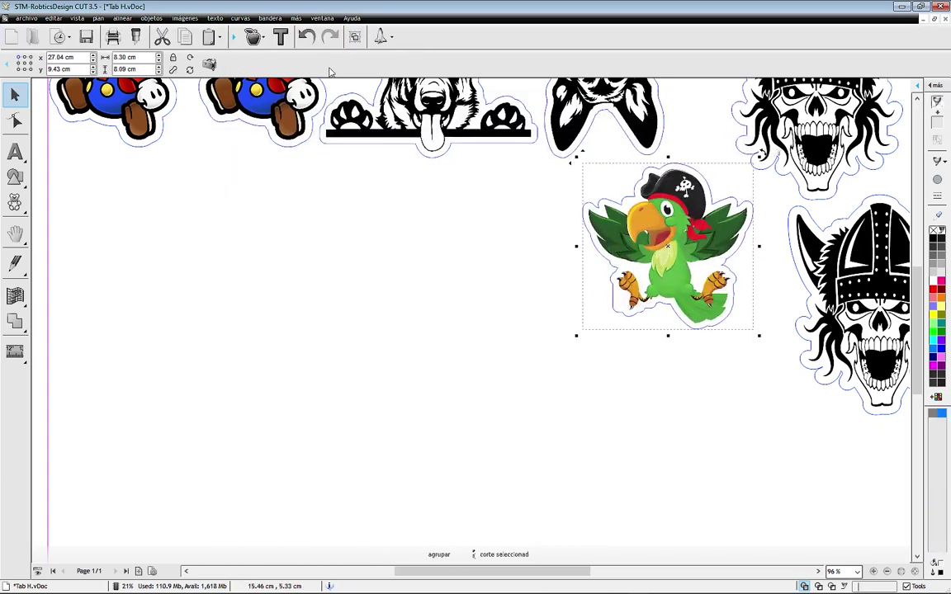
- Zoom in on the parrot's contour in node-edit mode and pull its segments beneath the claw upward
click(15, 120)
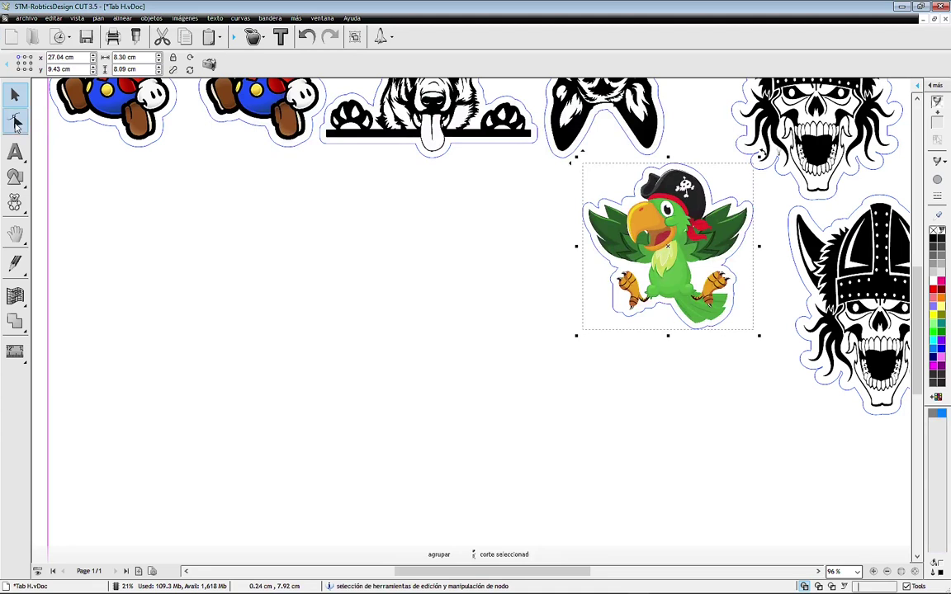
click(604, 311)
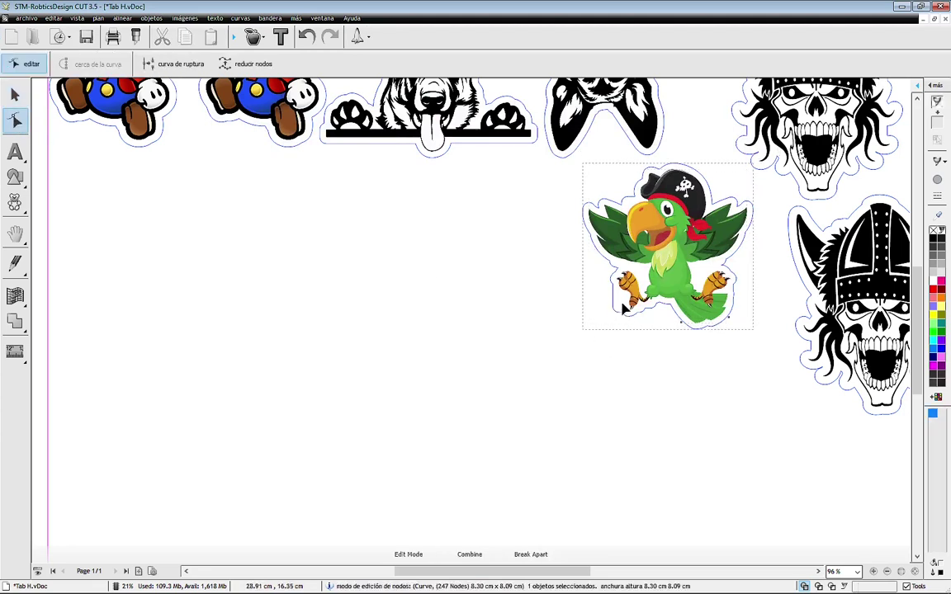
scroll(627, 306, up, 1)
scroll(458, 318, up, 1)
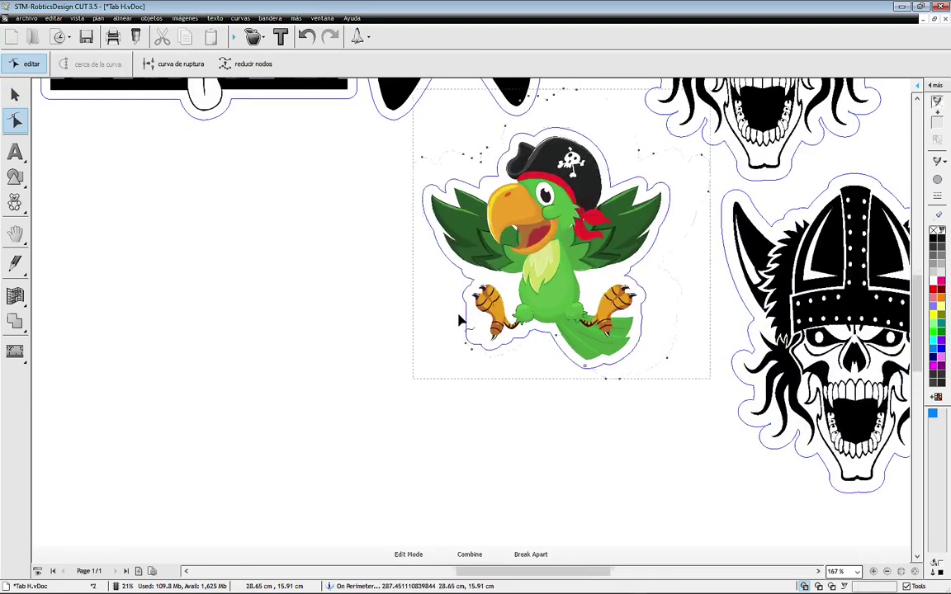
scroll(470, 331, up, 1)
scroll(472, 331, up, 2)
scroll(471, 329, up, 1)
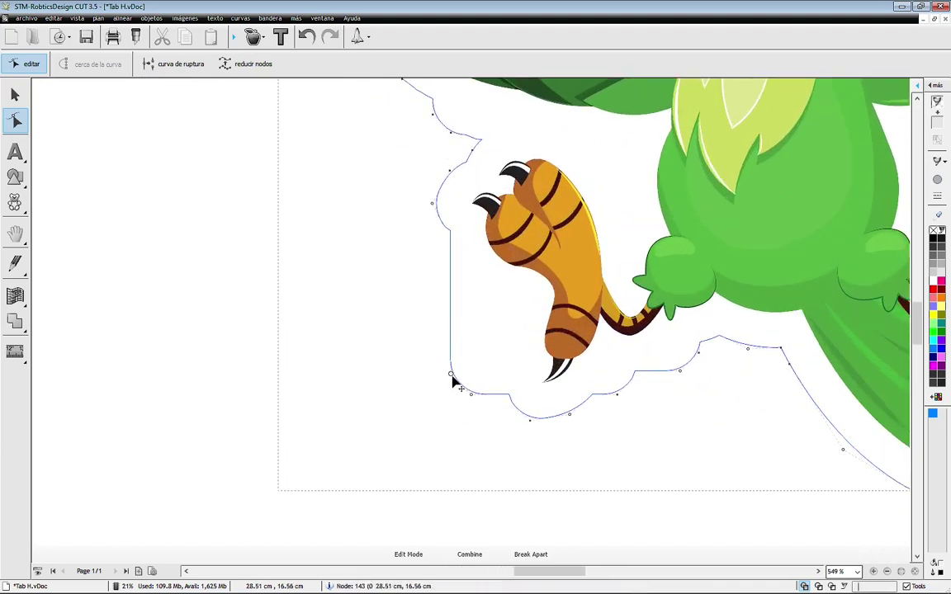
drag(453, 378, 491, 314)
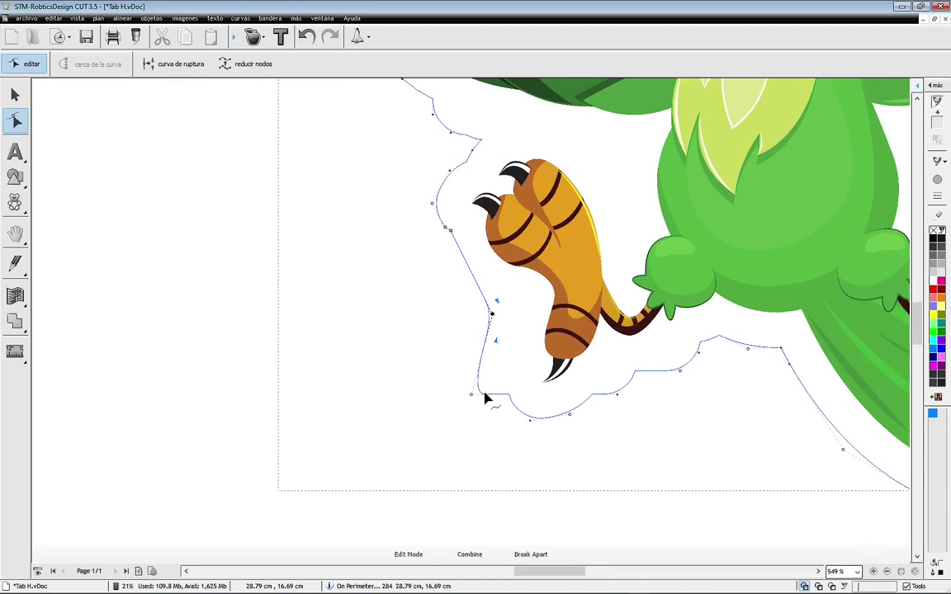
drag(486, 399, 500, 381)
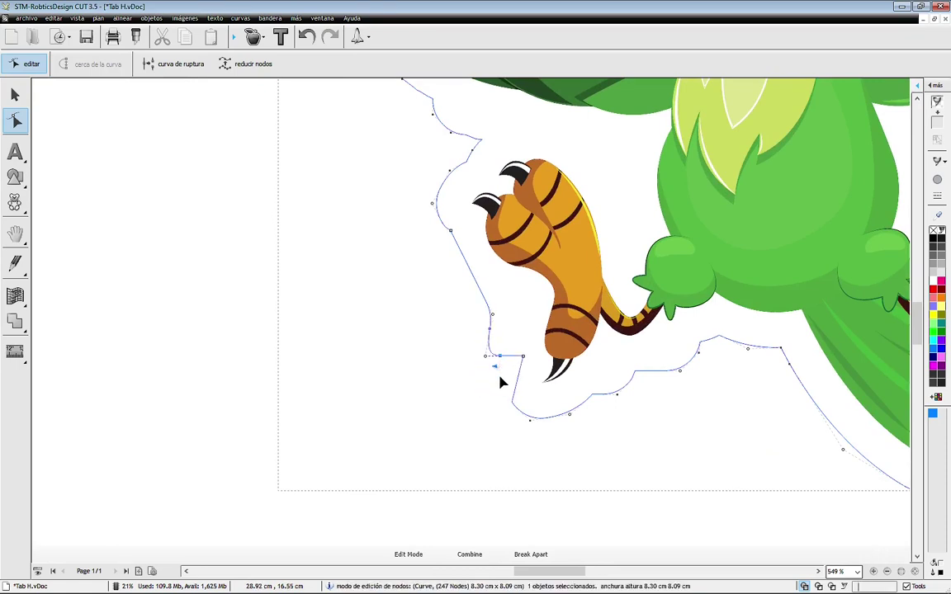
mouse_move(500, 360)
mouse_down()
mouse_move(509, 343)
mouse_move(522, 372)
mouse_up()
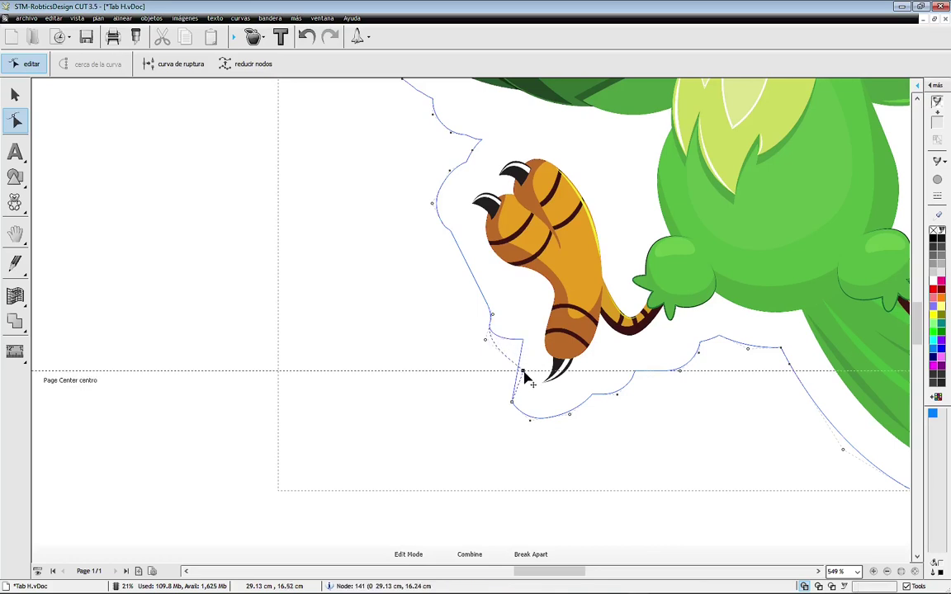
- Move the claw-tip node right and bend the neighbouring segment to hug the claw
click(510, 363)
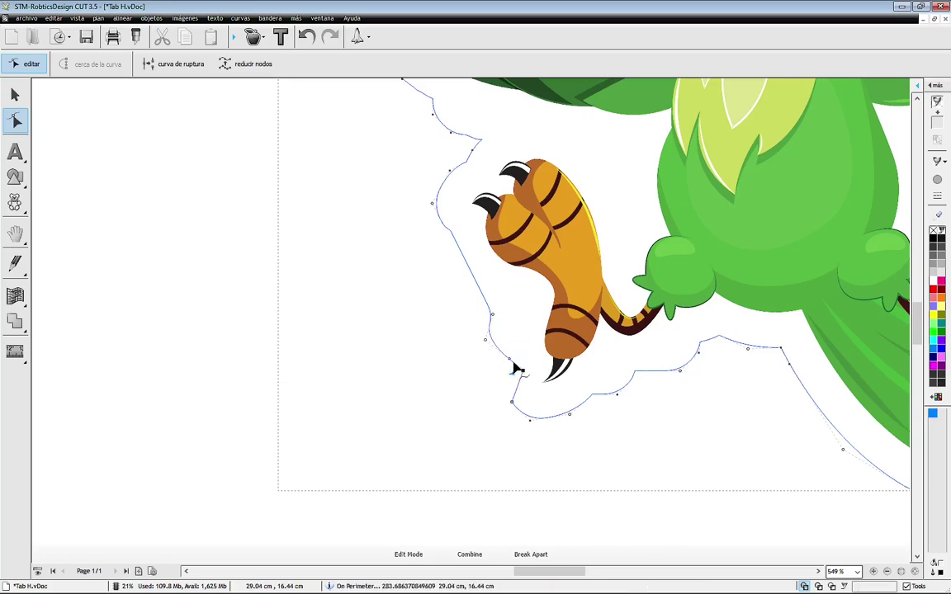
drag(509, 363, 535, 360)
click(533, 361)
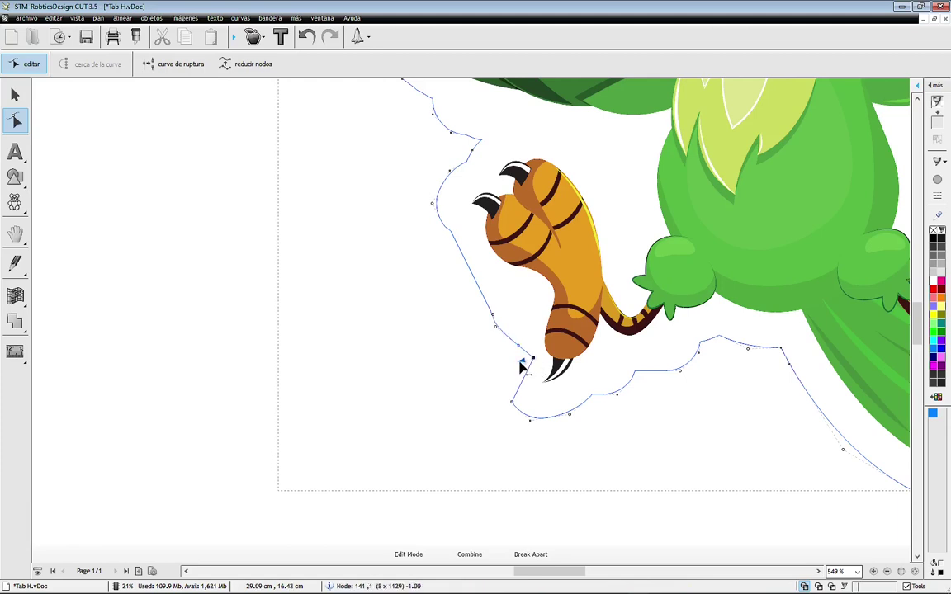
click(475, 385)
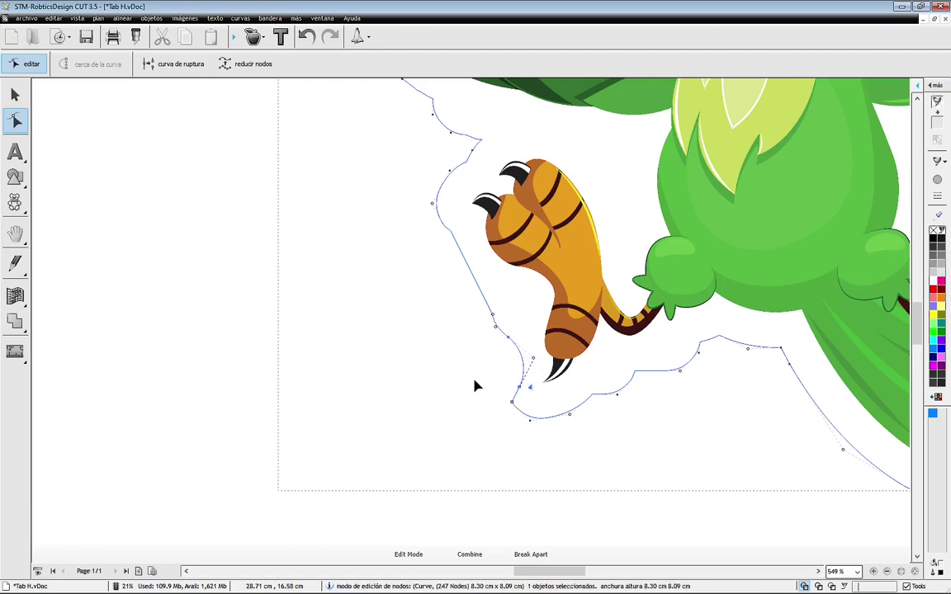
click(512, 403)
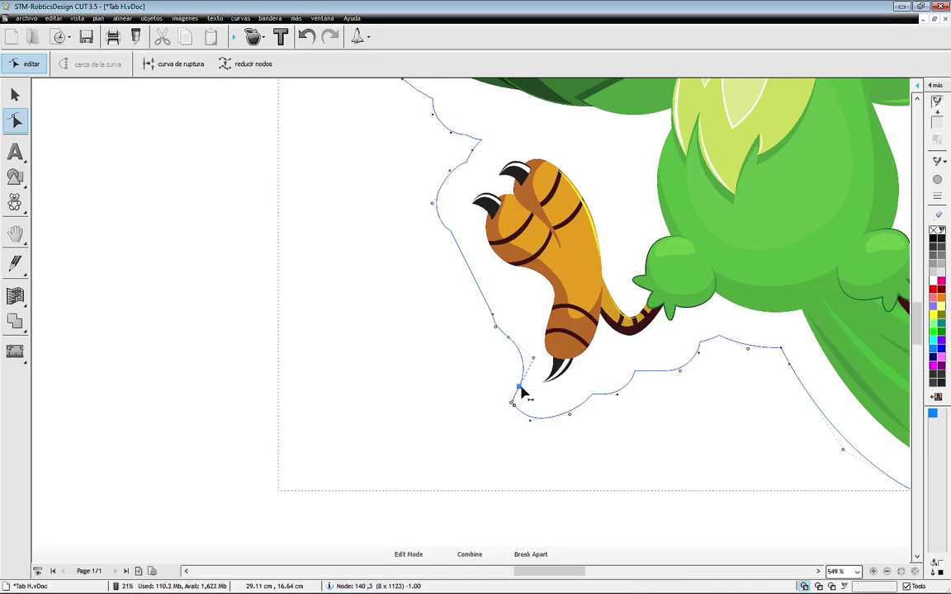
mouse_move(518, 391)
mouse_down()
mouse_move(500, 386)
mouse_move(510, 380)
mouse_up()
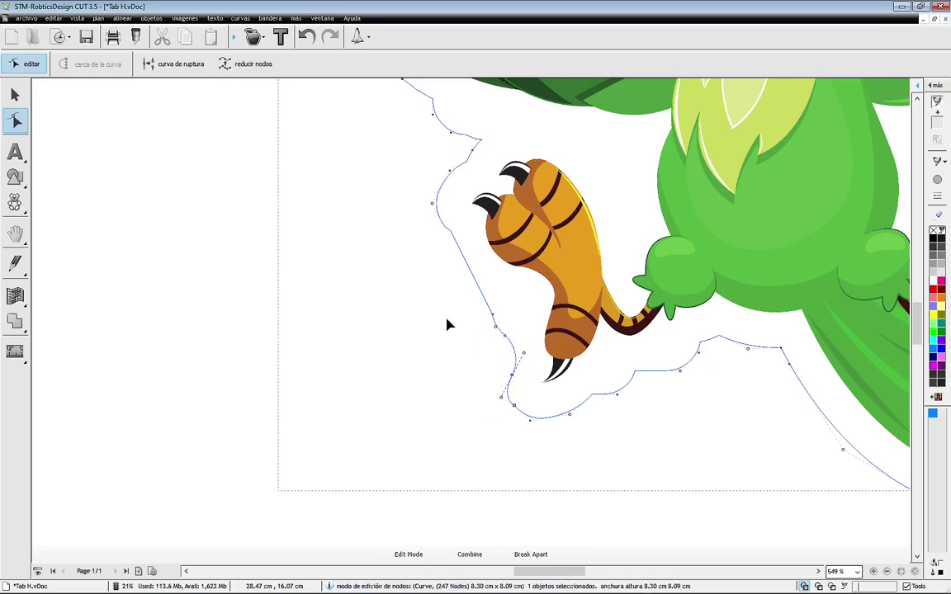
- Duplicate the contour-cut pirate parrot and place the copy just left of the original
click(15, 94)
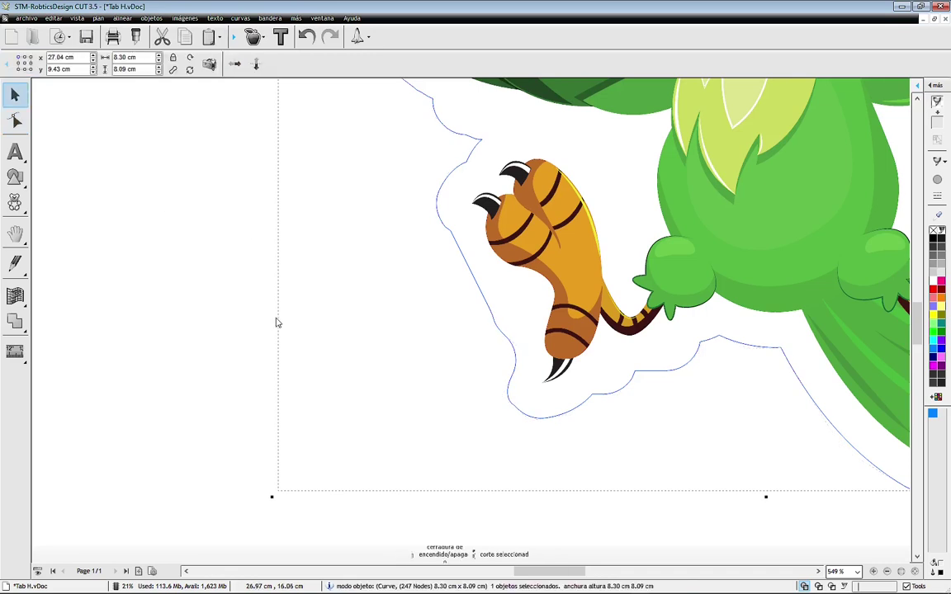
scroll(269, 310, down, 1)
scroll(268, 311, down, 1)
scroll(268, 310, down, 1)
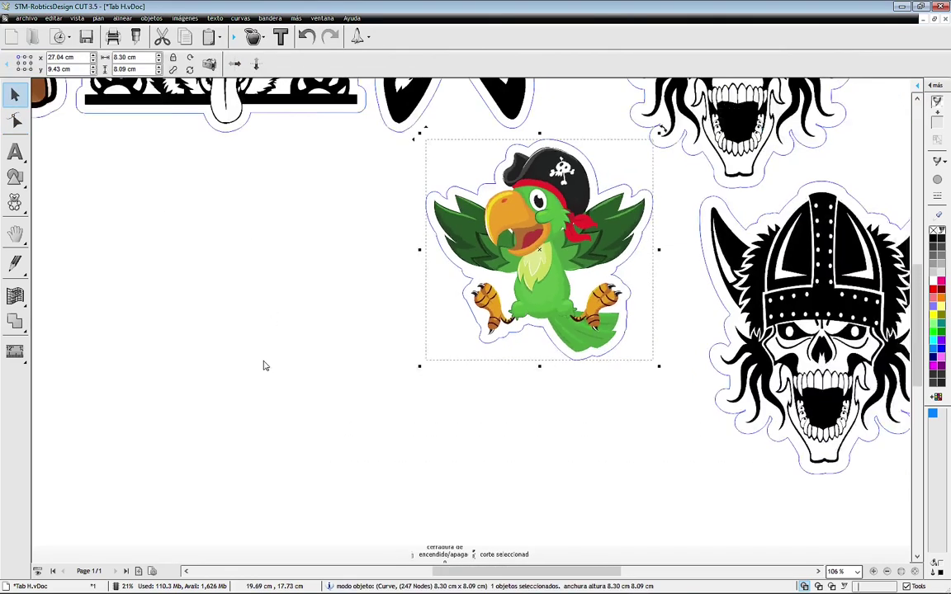
scroll(260, 346, down, 3)
scroll(515, 325, down, 1)
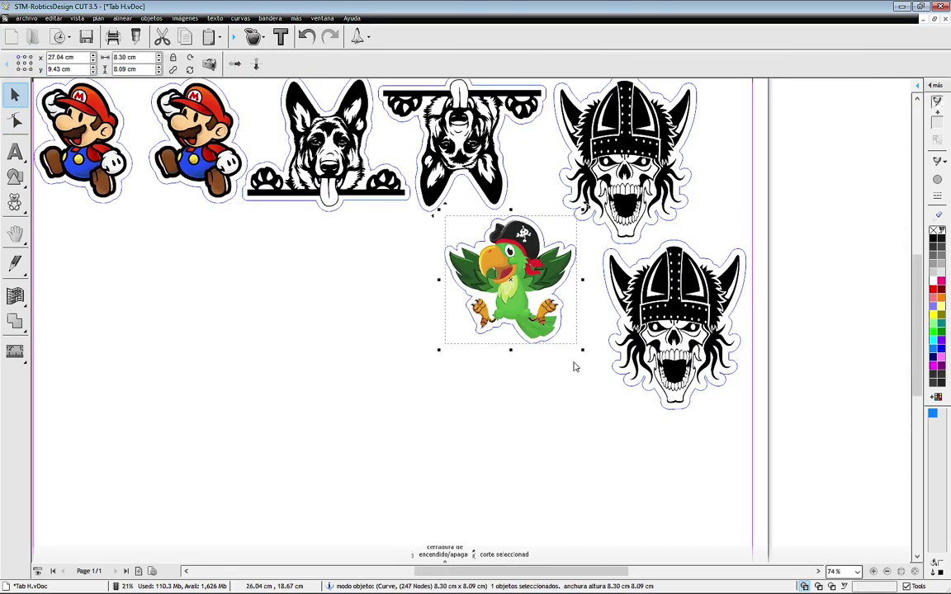
click(544, 400)
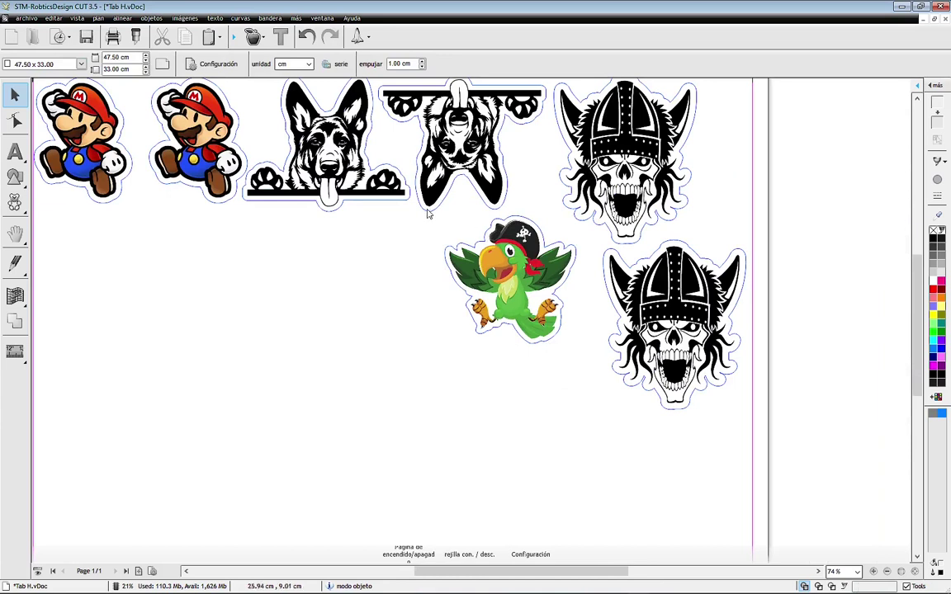
drag(433, 216, 524, 338)
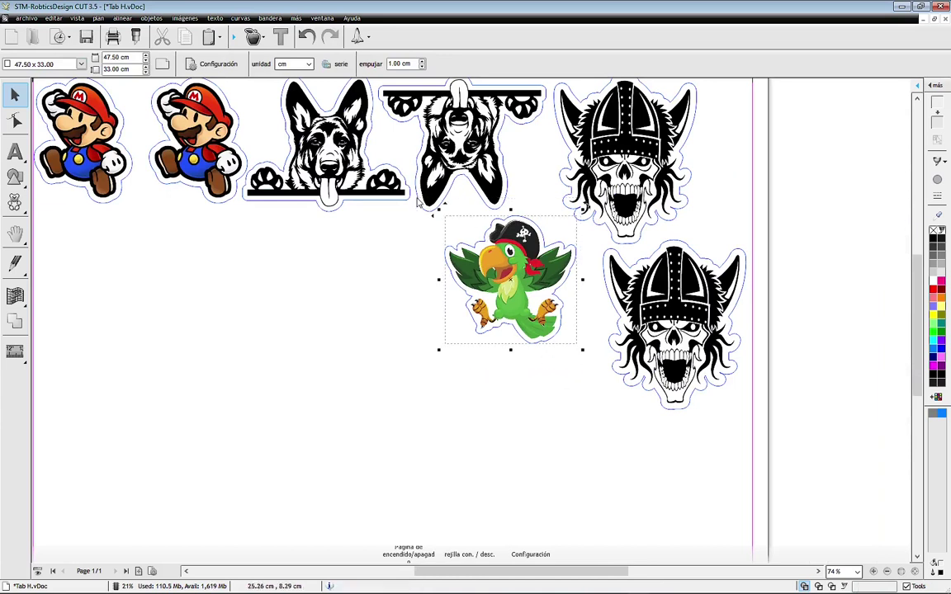
drag(557, 276, 565, 268)
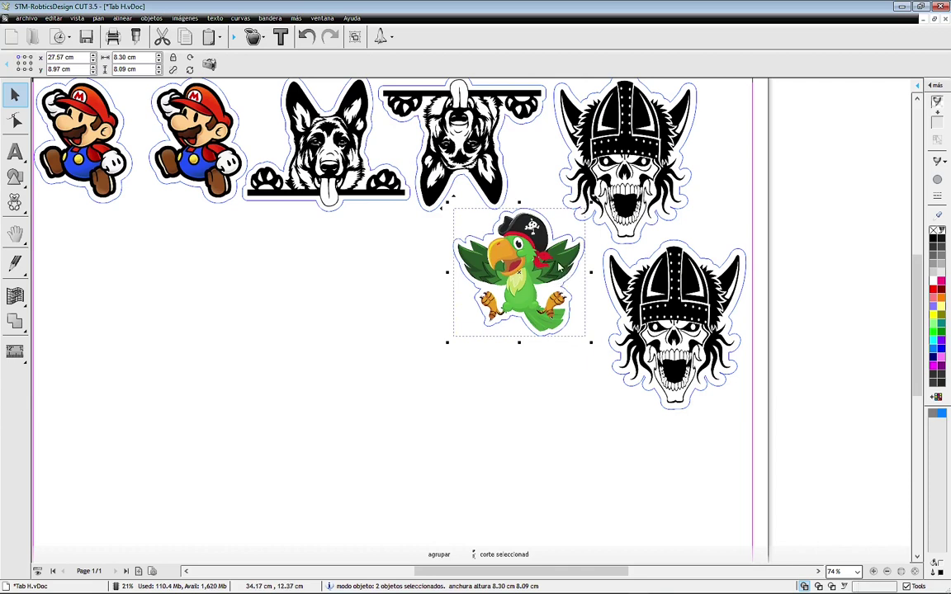
drag(564, 268, 413, 282)
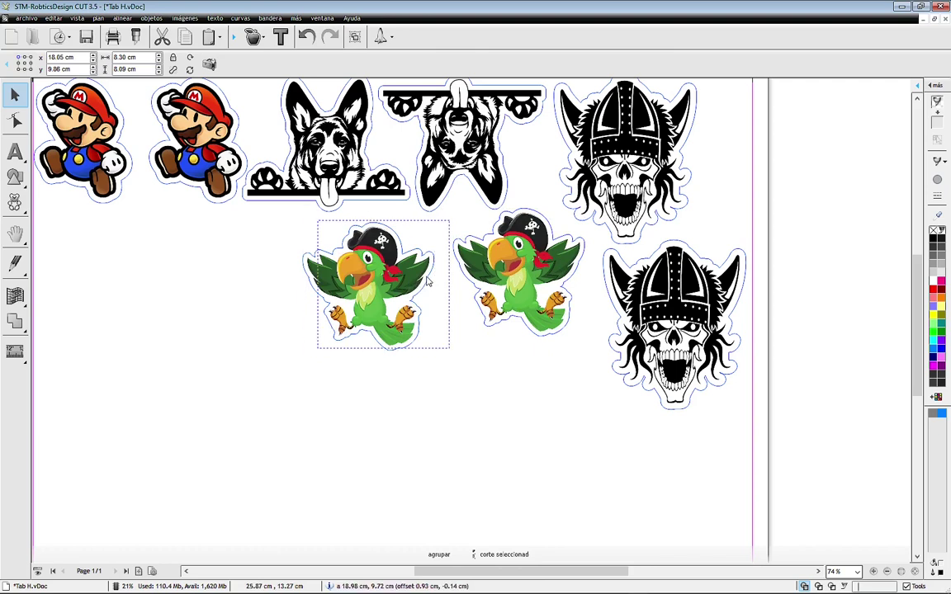
drag(413, 283, 426, 281)
click(500, 366)
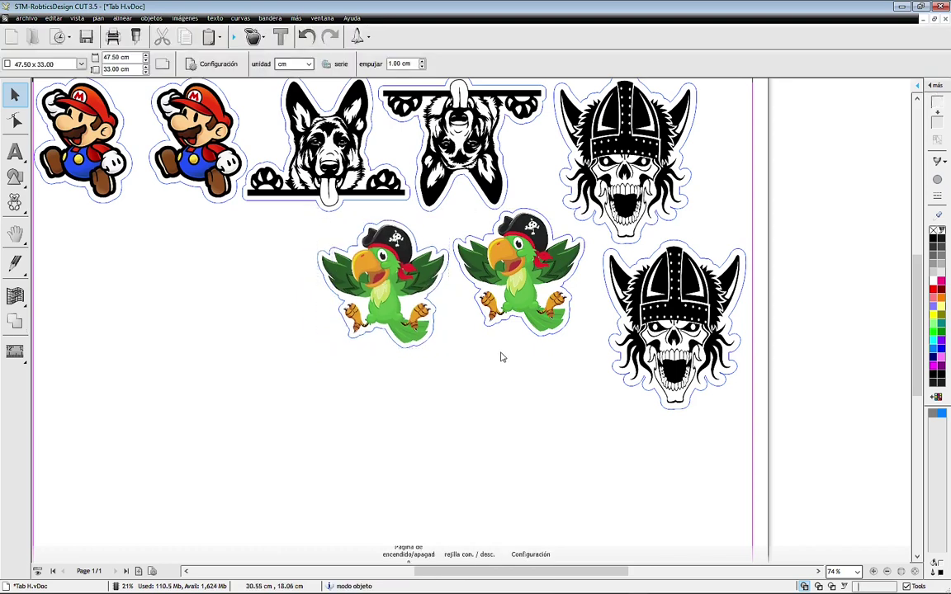
- Import honda-silver-seeklogo.com.ai with default options and drop it left of the two parrots
key(ctrl+i)
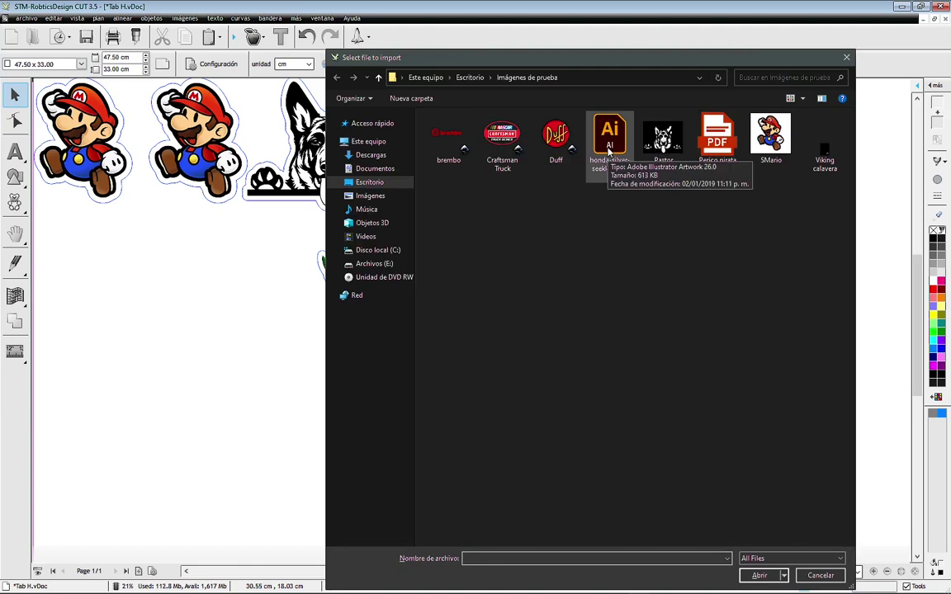
double_click(609, 147)
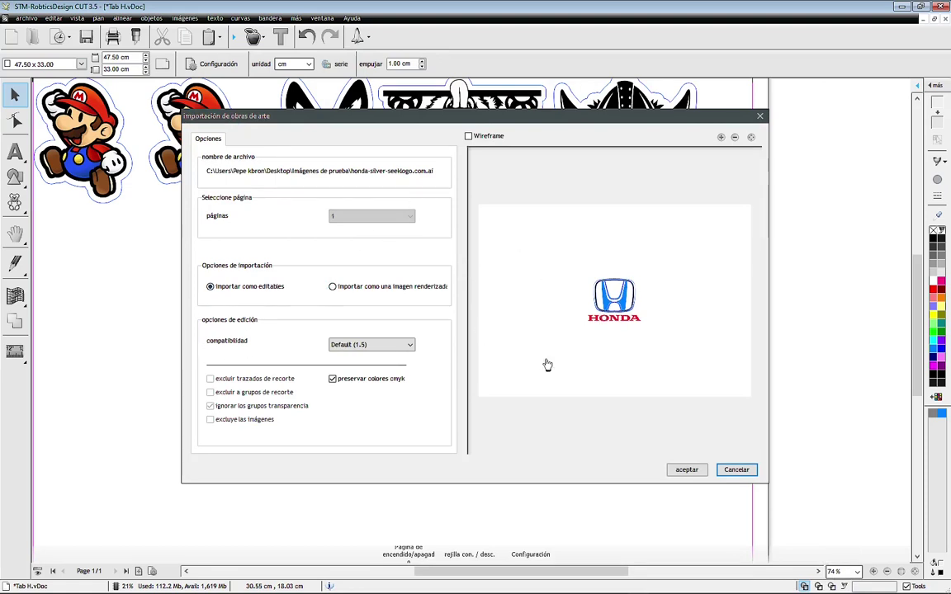
click(686, 470)
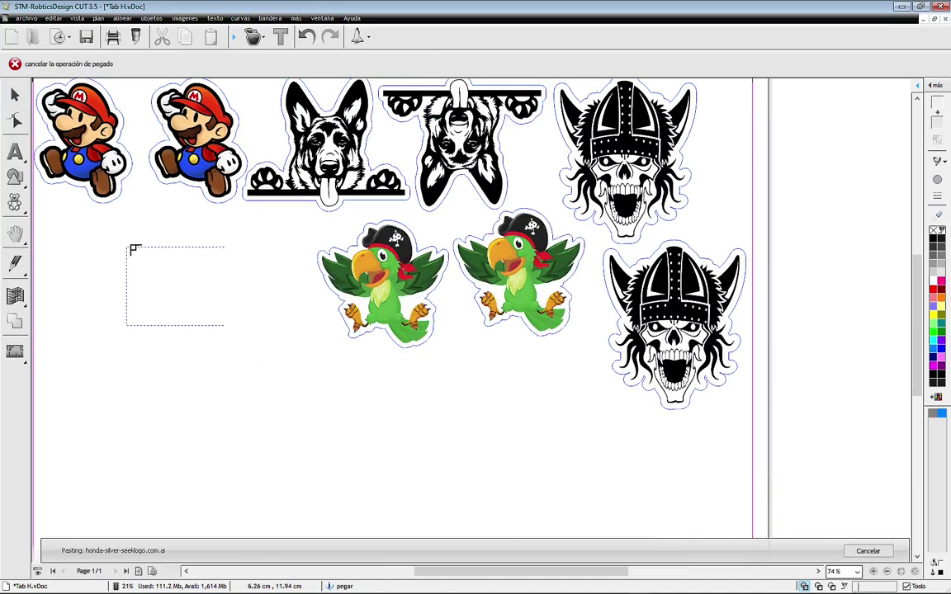
click(197, 220)
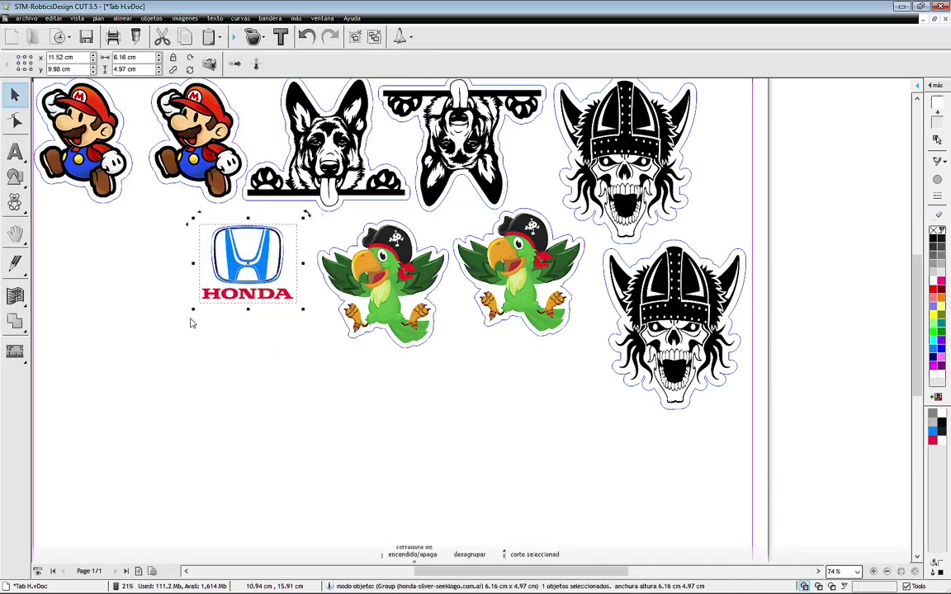
- Scale the Honda logo to 9.24 × 7.45 cm and inspect its curves in the Object Manager
drag(193, 309, 144, 373)
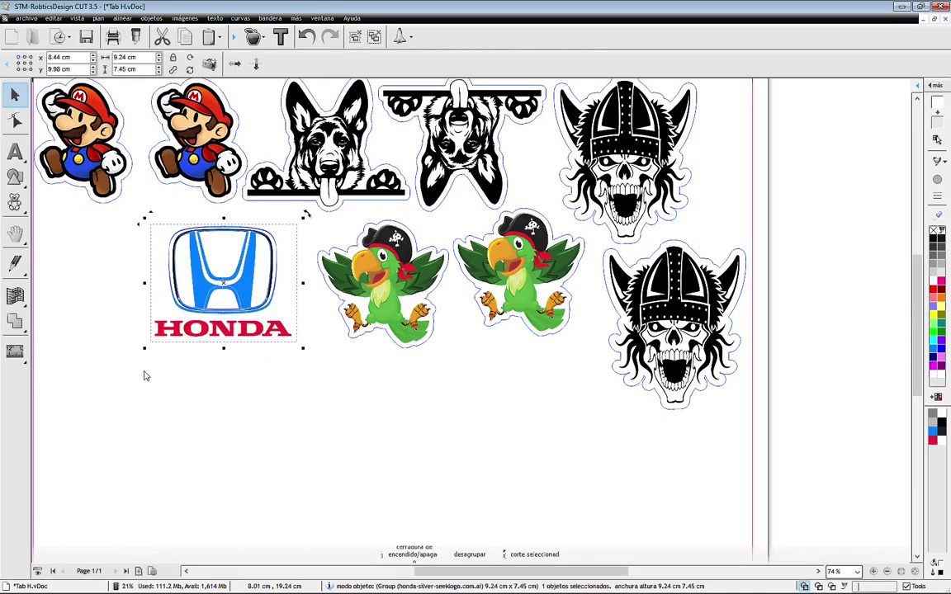
click(192, 268)
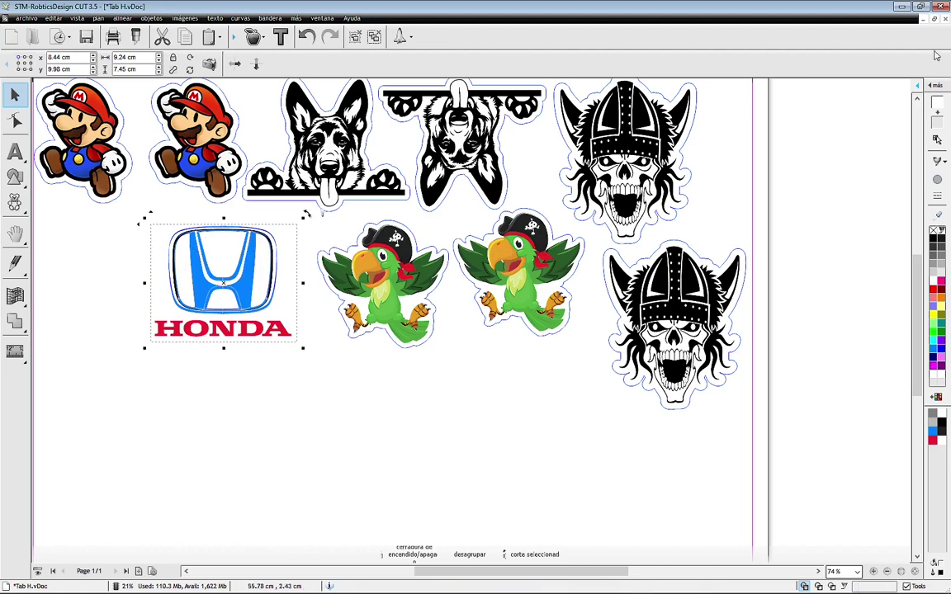
click(935, 85)
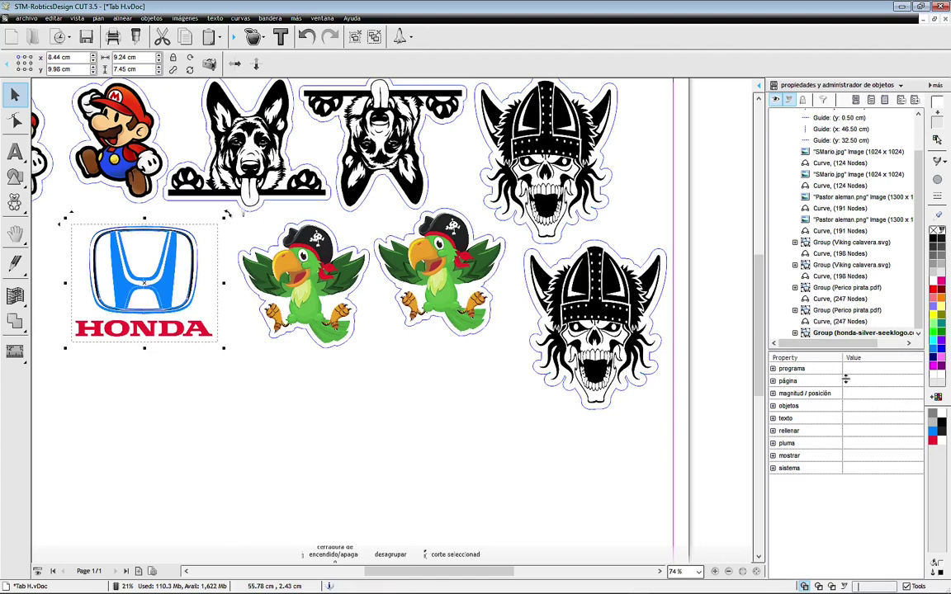
drag(846, 351, 825, 528)
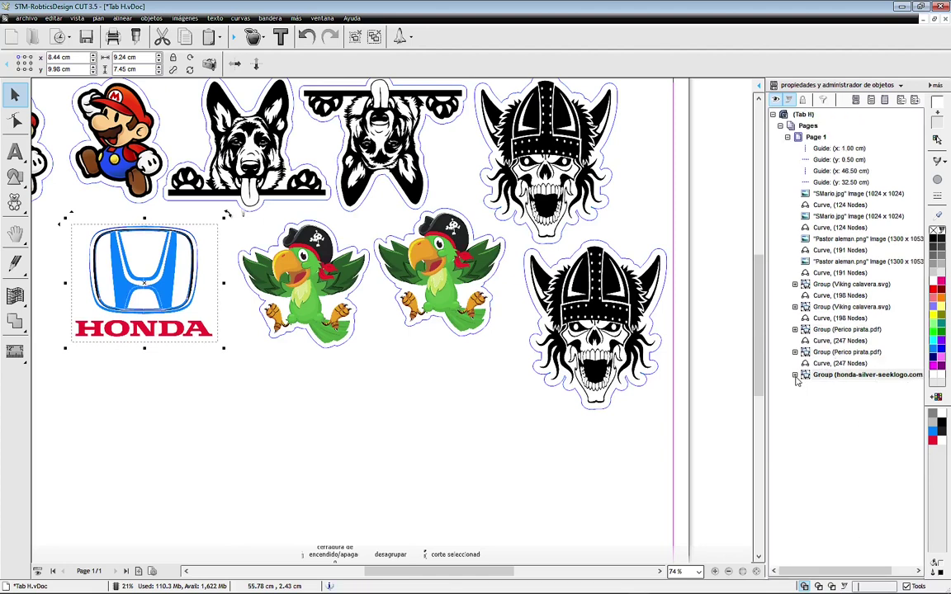
double_click(805, 376)
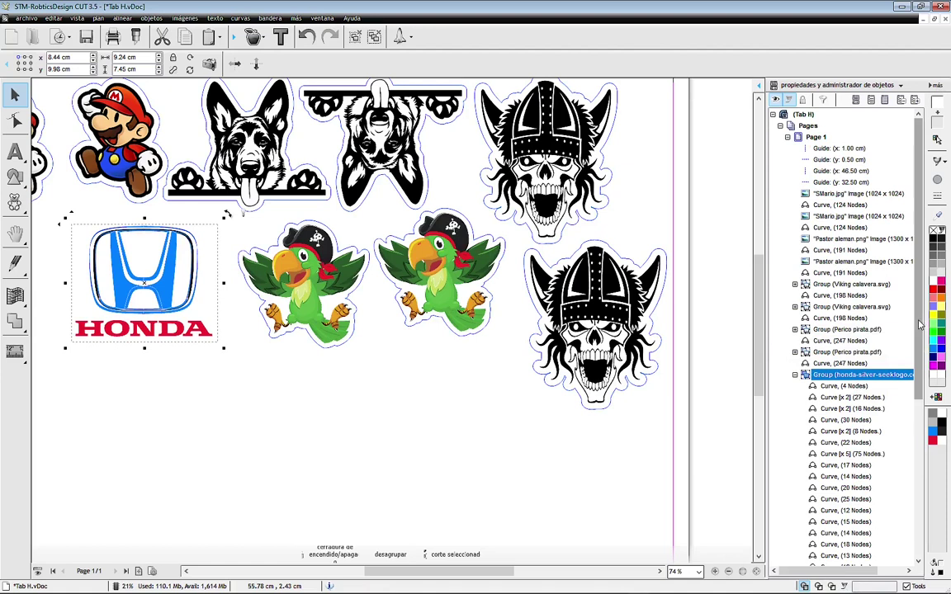
scroll(920, 324, down, 6)
scroll(920, 325, down, 2)
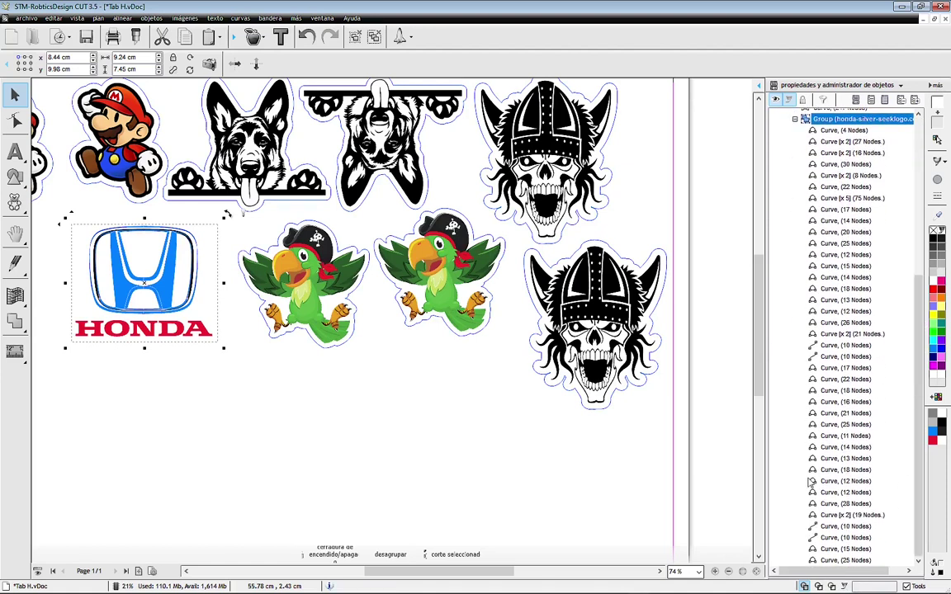
scroll(807, 466, up, 3)
scroll(802, 448, up, 5)
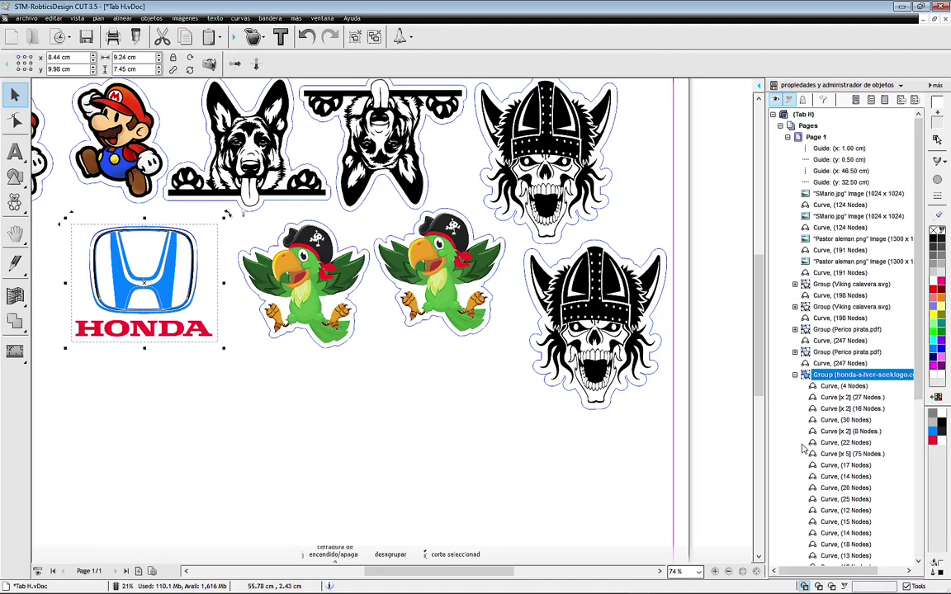
click(796, 376)
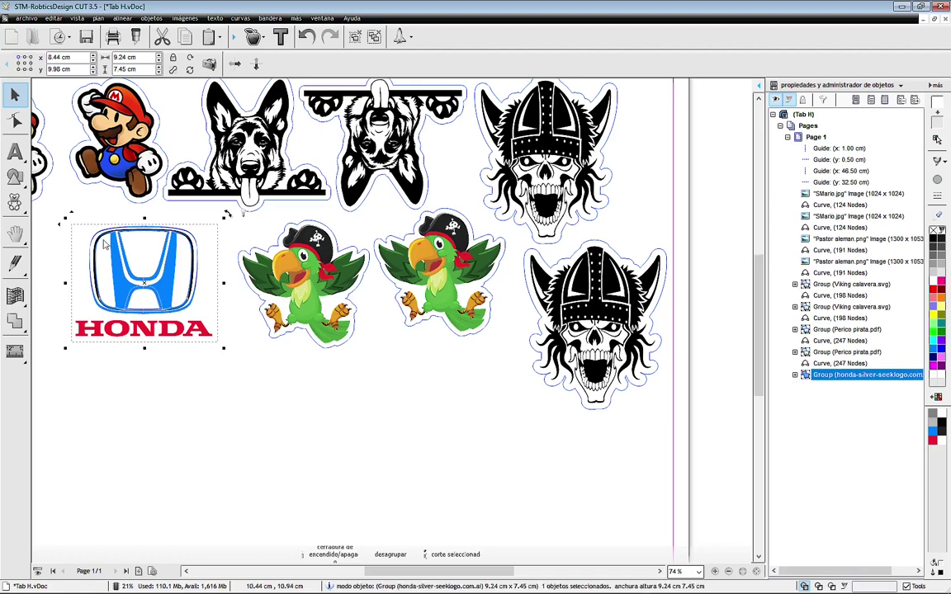
- Start a cut contour around the Honda logo, then cancel it
click(253, 37)
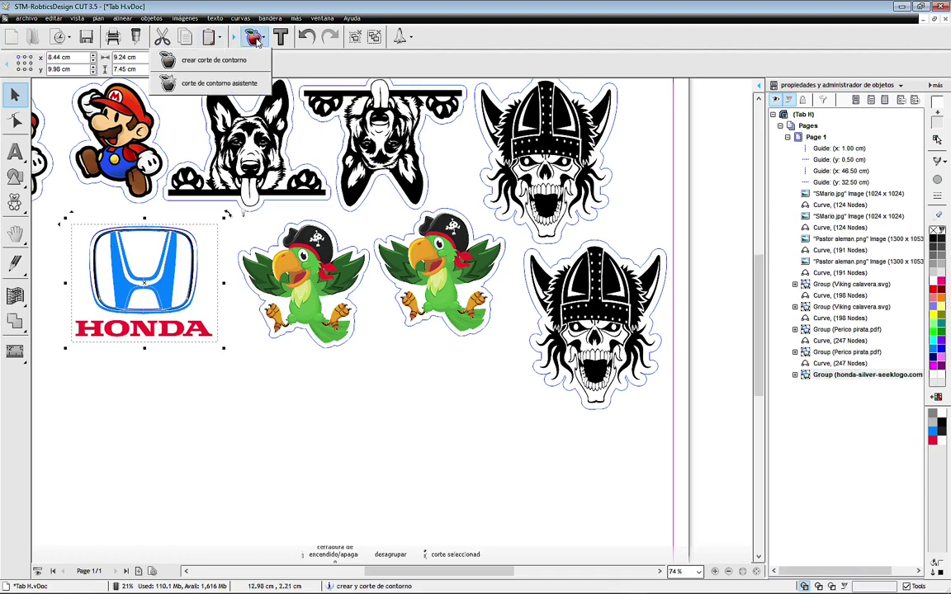
click(213, 60)
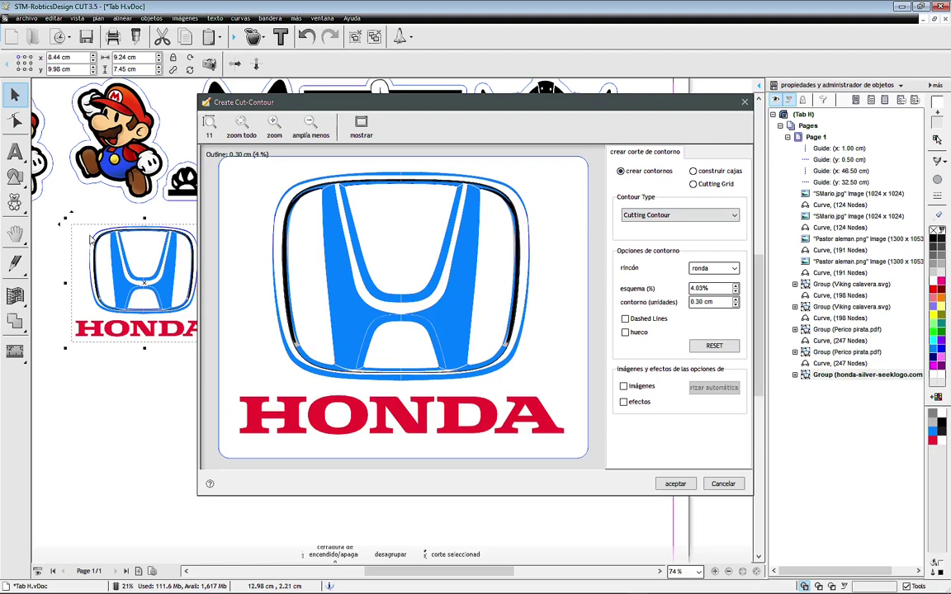
click(723, 483)
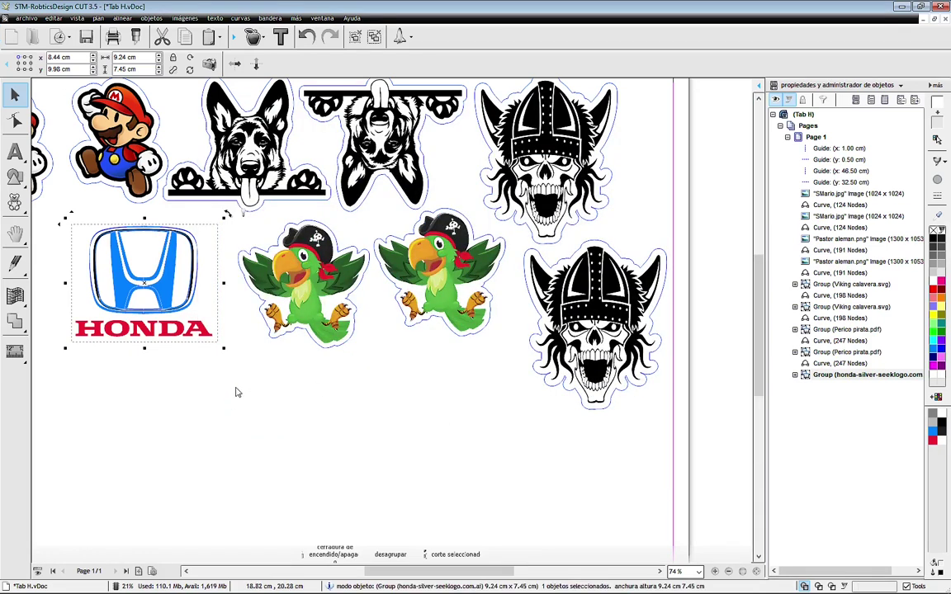
- Delete the Honda logo's background rectangle and regroup the remaining parts
key(ctrl+u)
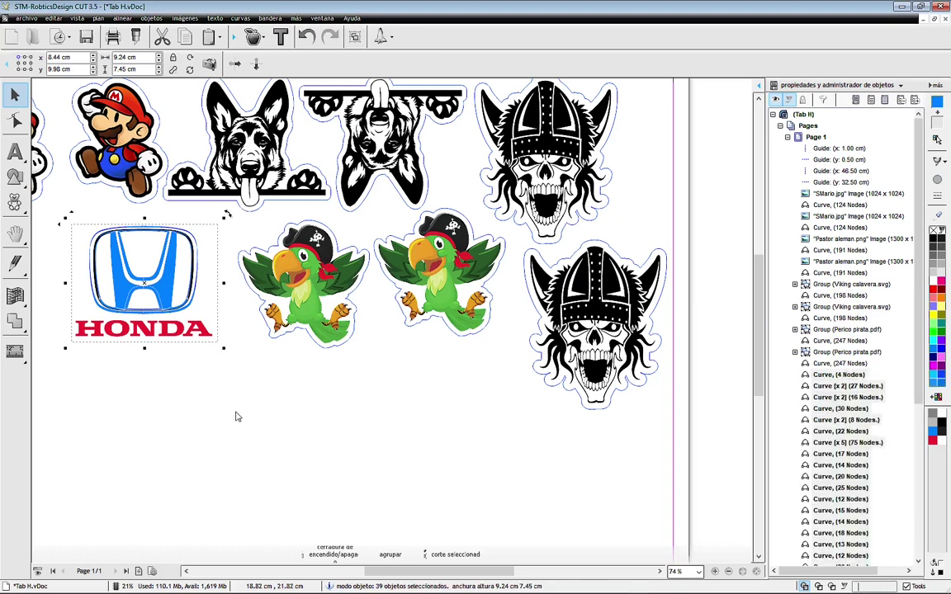
click(236, 400)
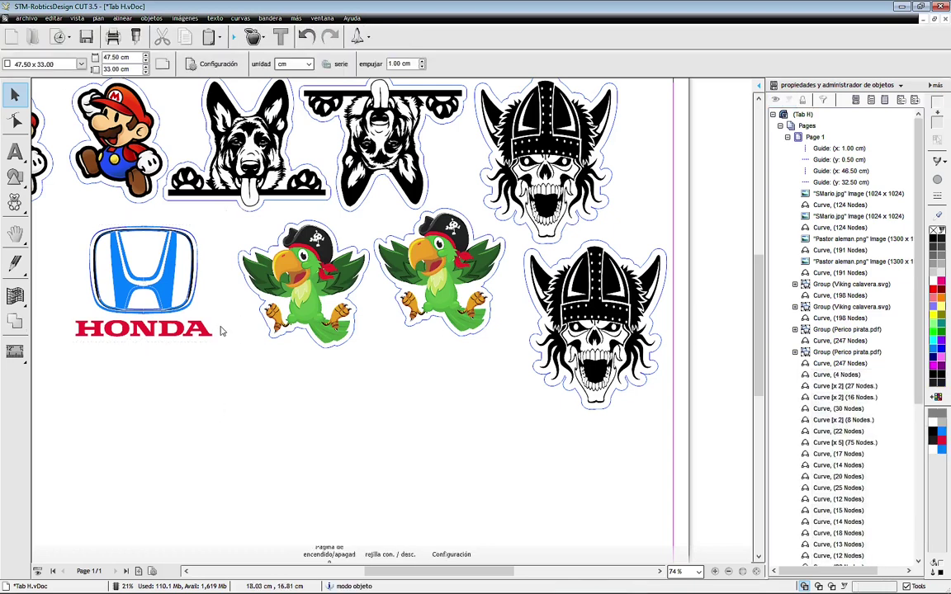
click(211, 290)
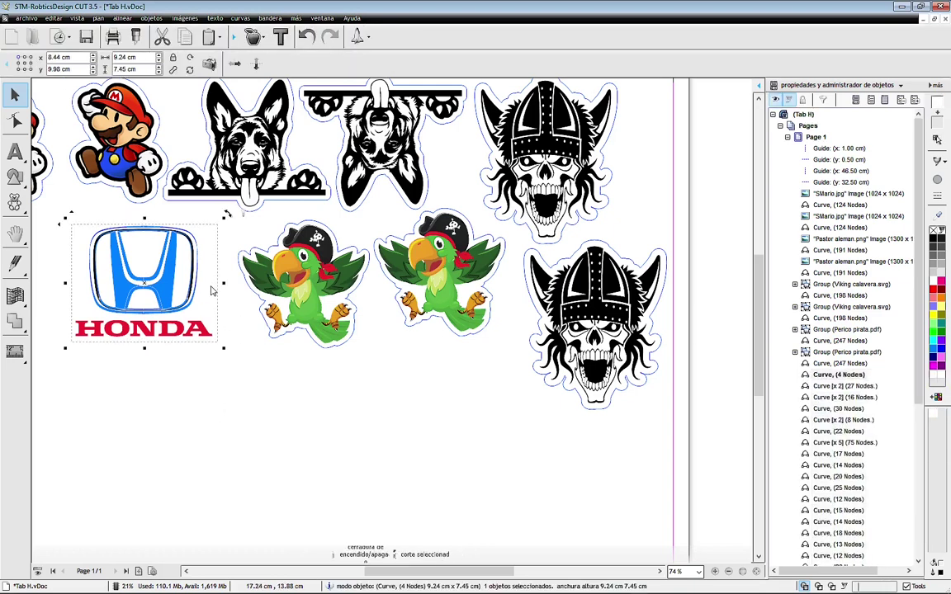
key(Delete)
drag(239, 382, 57, 223)
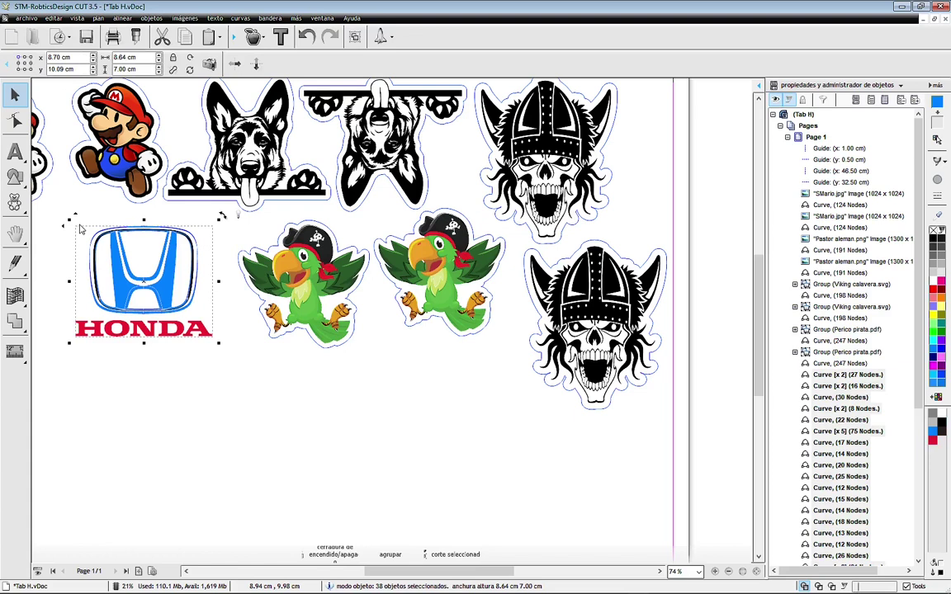
key(ctrl+g)
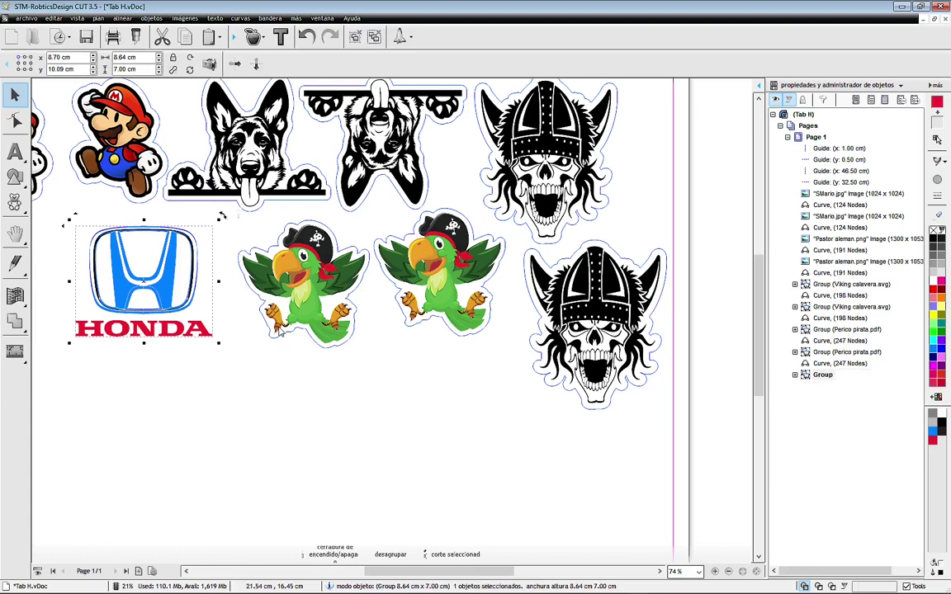
mouse_move(170, 283)
mouse_down()
mouse_move(194, 323)
mouse_move(179, 291)
mouse_up()
click(169, 446)
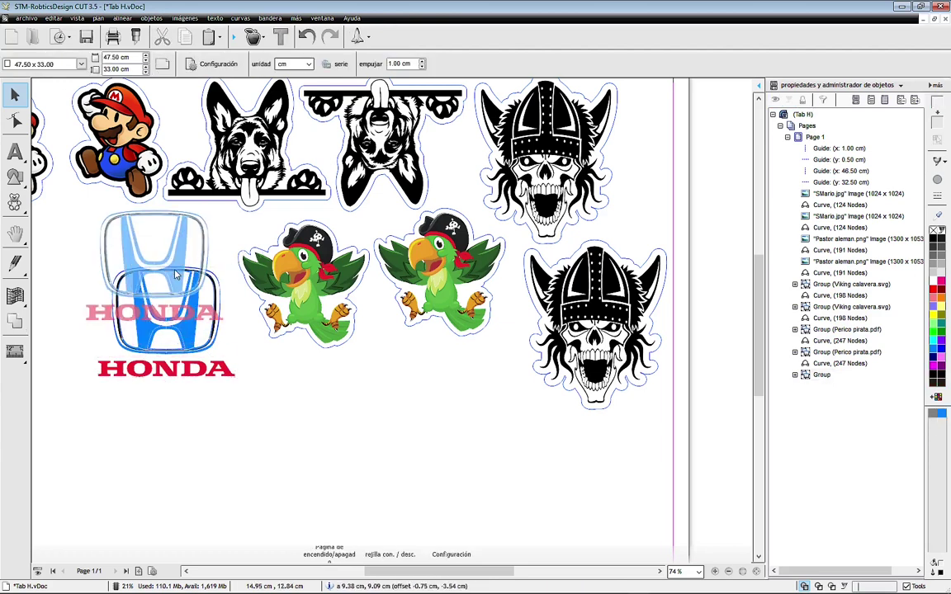
- Add a 164-node cut contour around the Honda logo, making it 9.24 × 7.60 cm
click(156, 242)
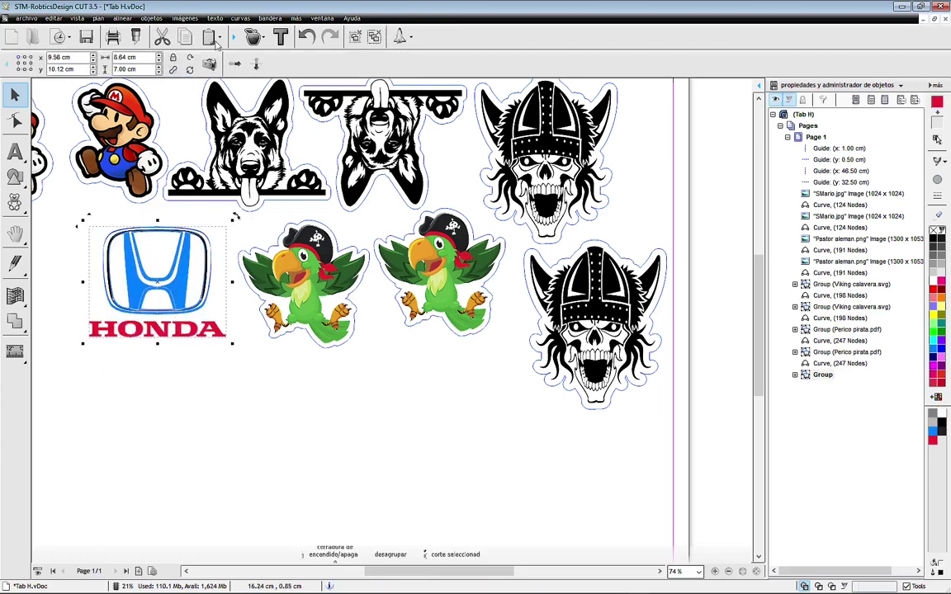
click(252, 36)
click(213, 60)
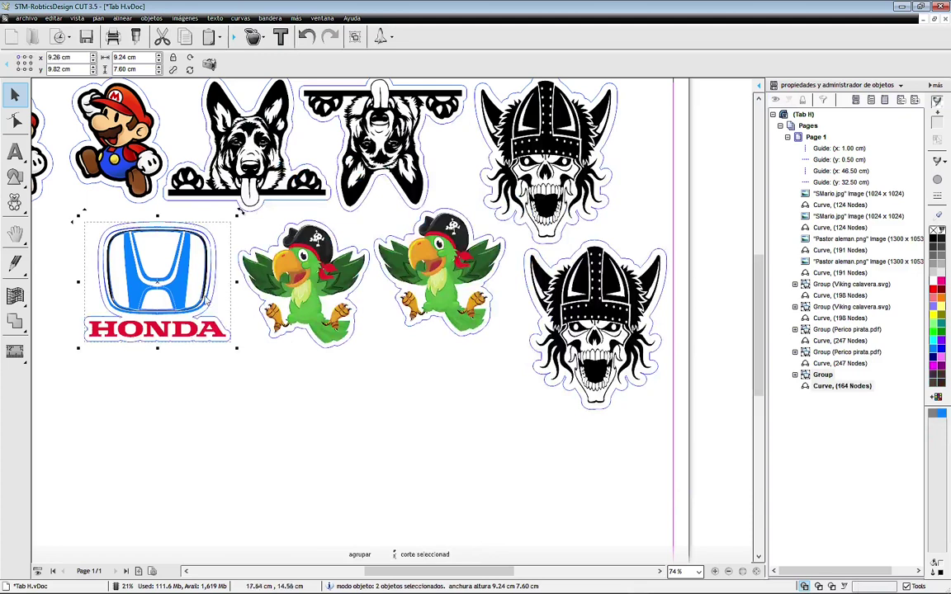
drag(163, 261, 170, 257)
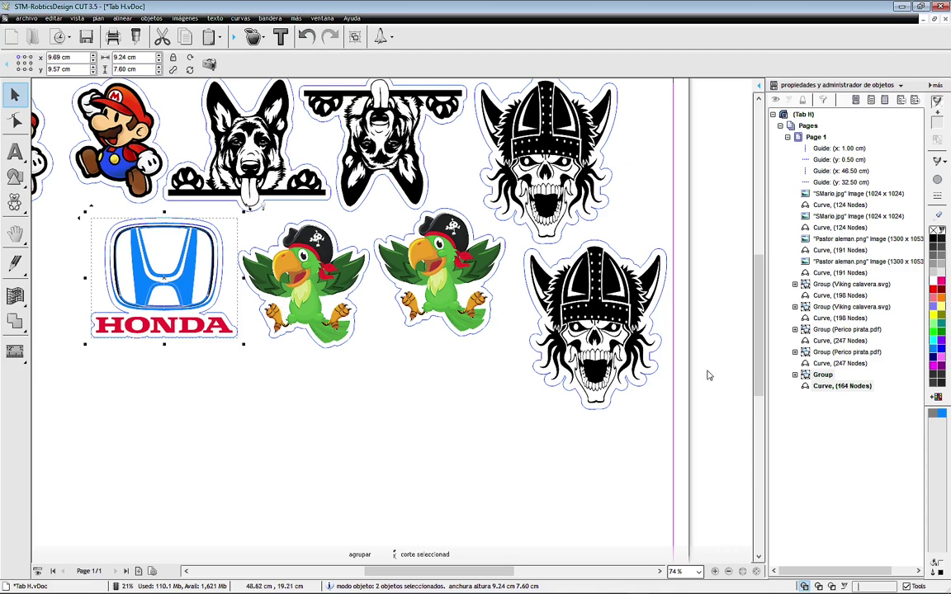
scroll(680, 302, up, 1)
scroll(680, 302, up, 2)
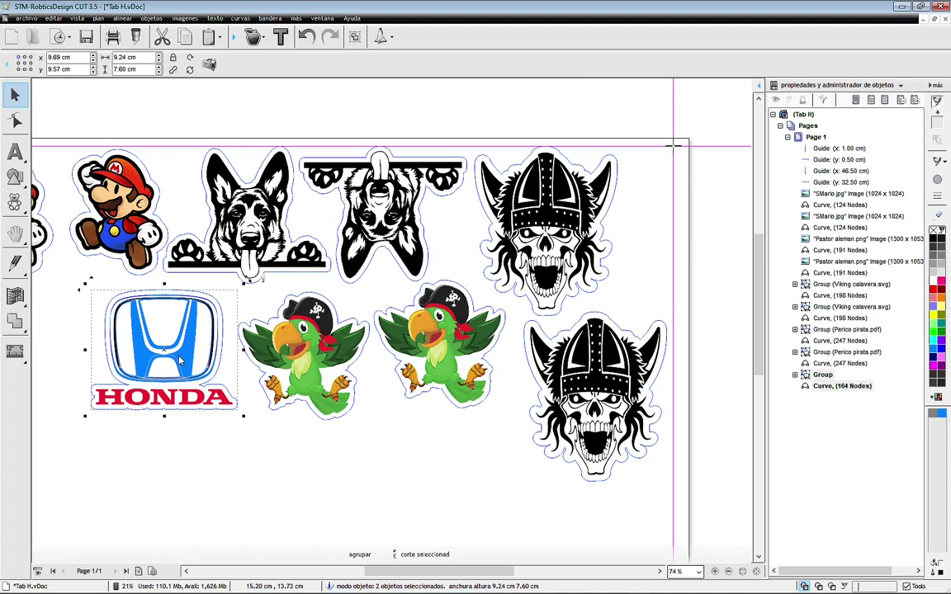
click(393, 462)
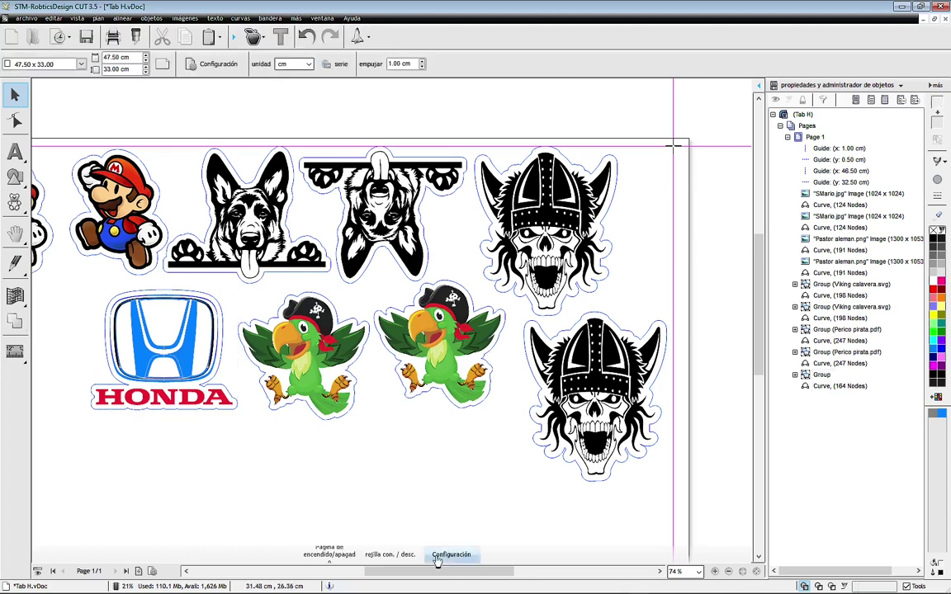
scroll(436, 555, left, 3)
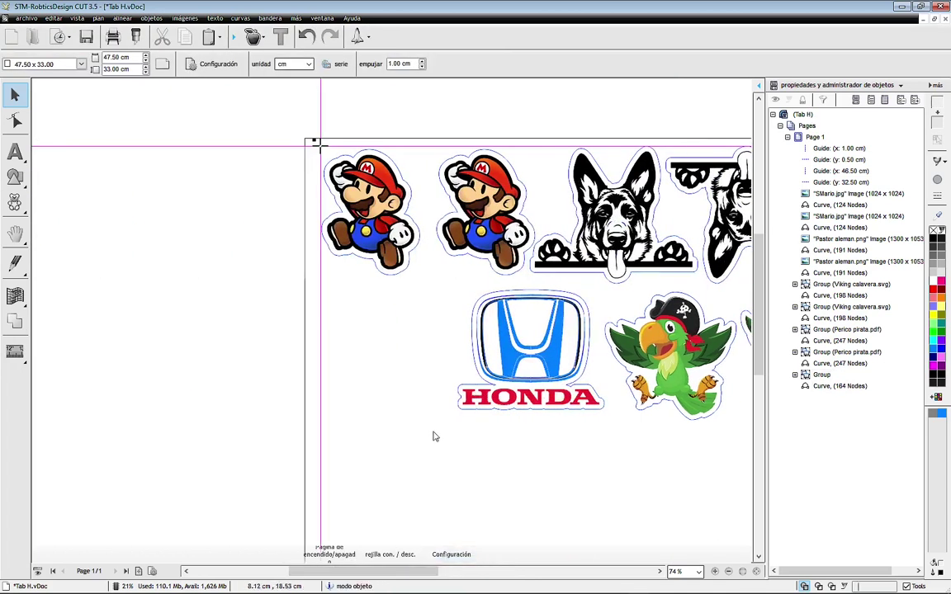
- Import Duff.svg and place it right beside the Honda logo
key(ctrl+i)
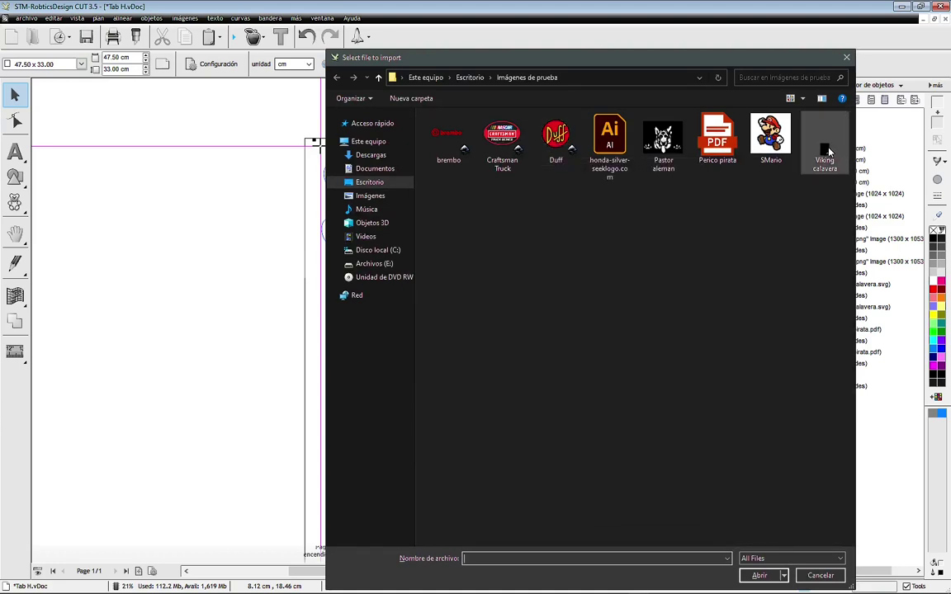
double_click(555, 138)
click(194, 273)
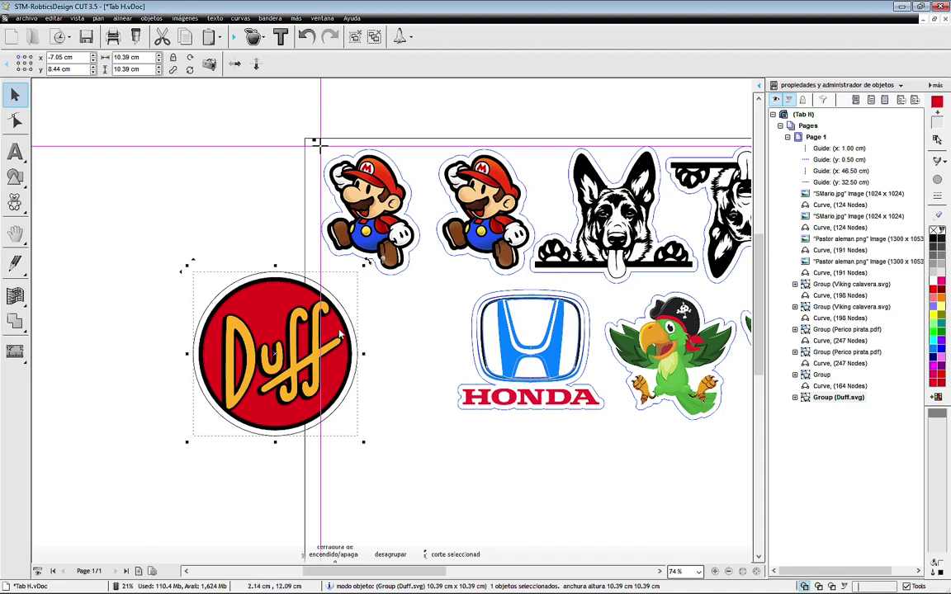
drag(339, 334, 442, 336)
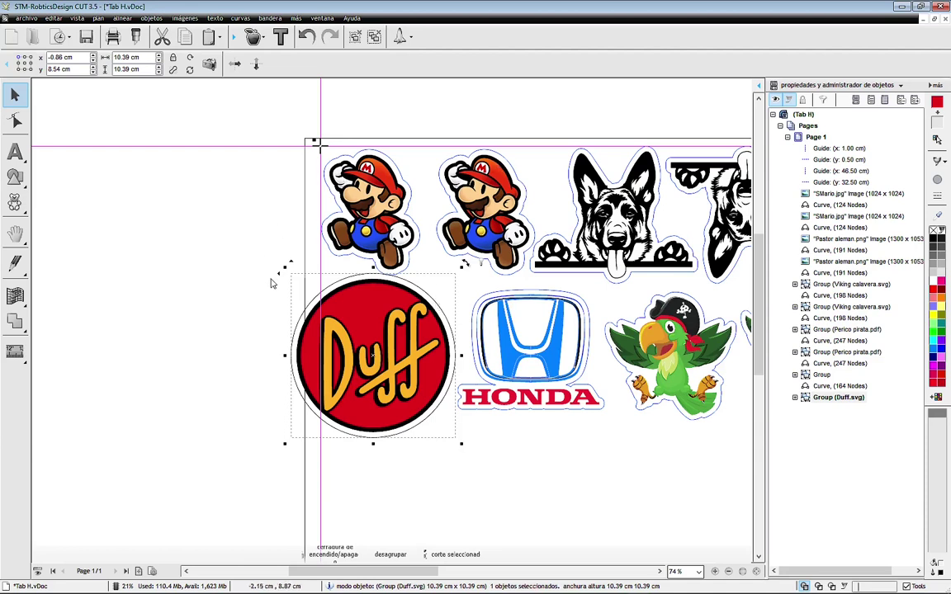
- Delete the Duff logo's outer circle and regroup its remaining parts
key(ctrl+u)
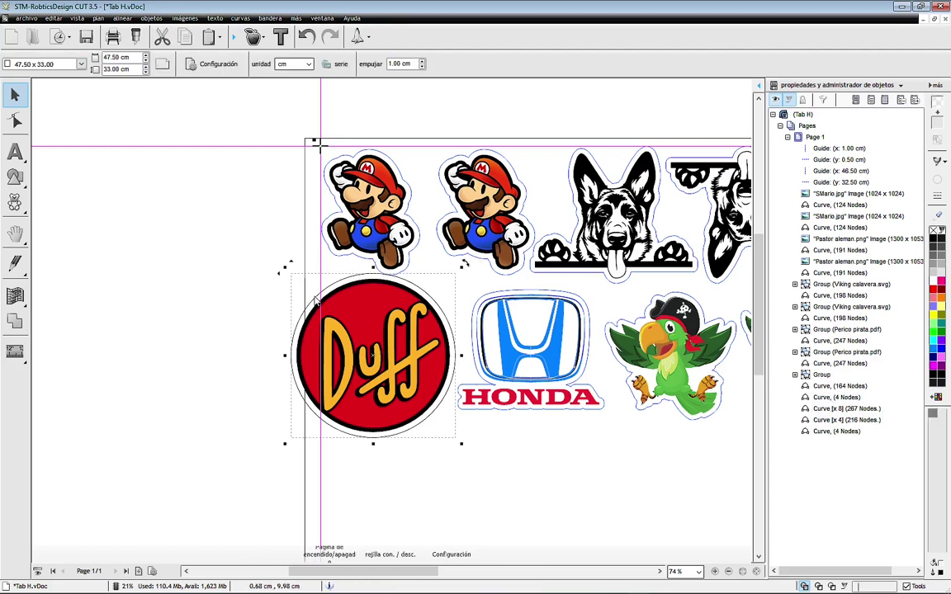
key(Delete)
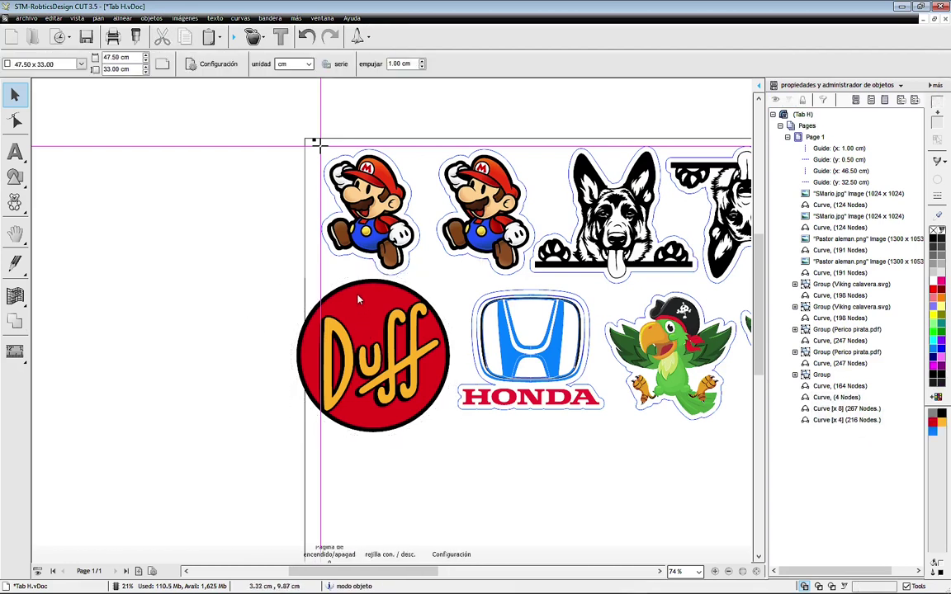
drag(231, 231, 461, 458)
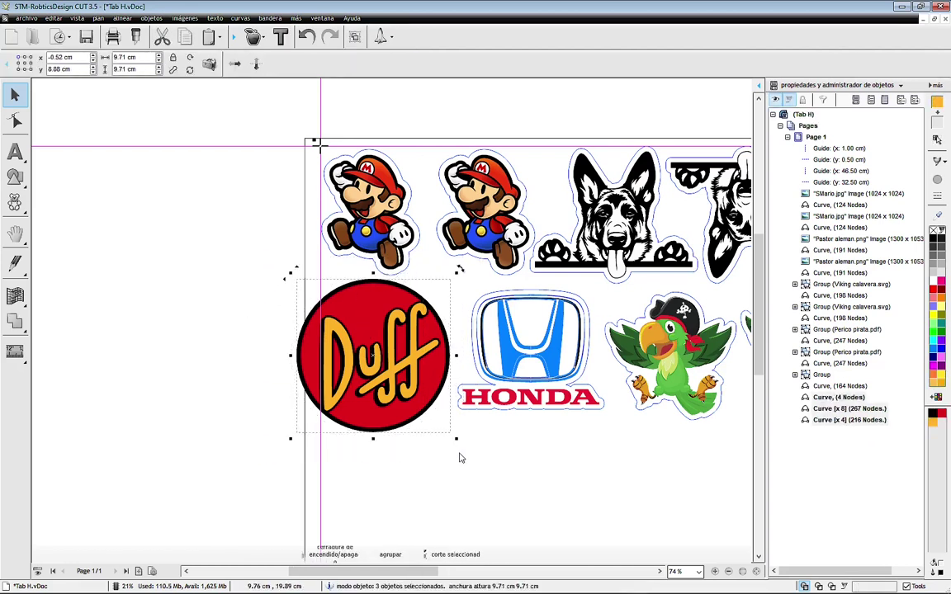
key(ctrl+g)
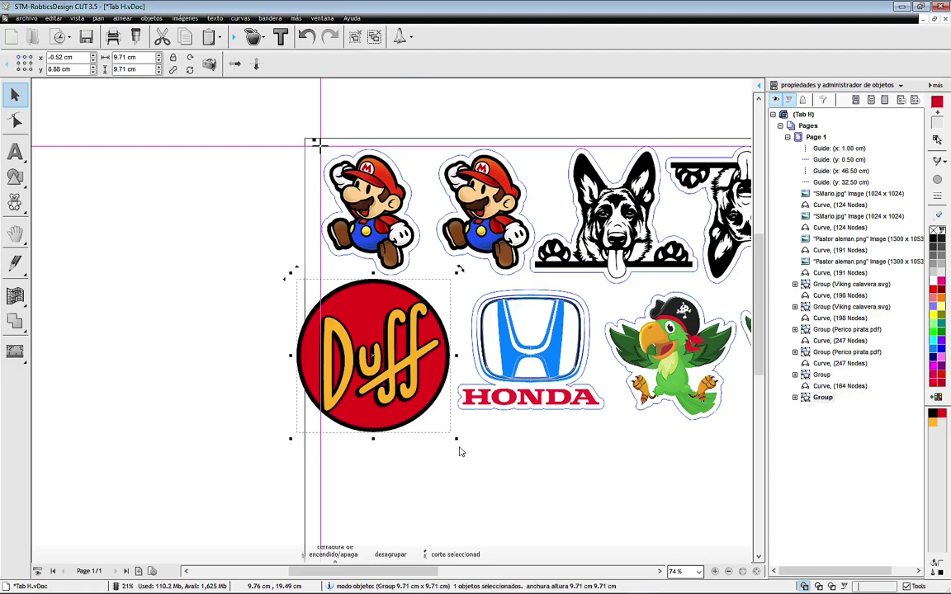
click(253, 37)
- Give the Duff logo a 0.40 cm cut contour
click(253, 59)
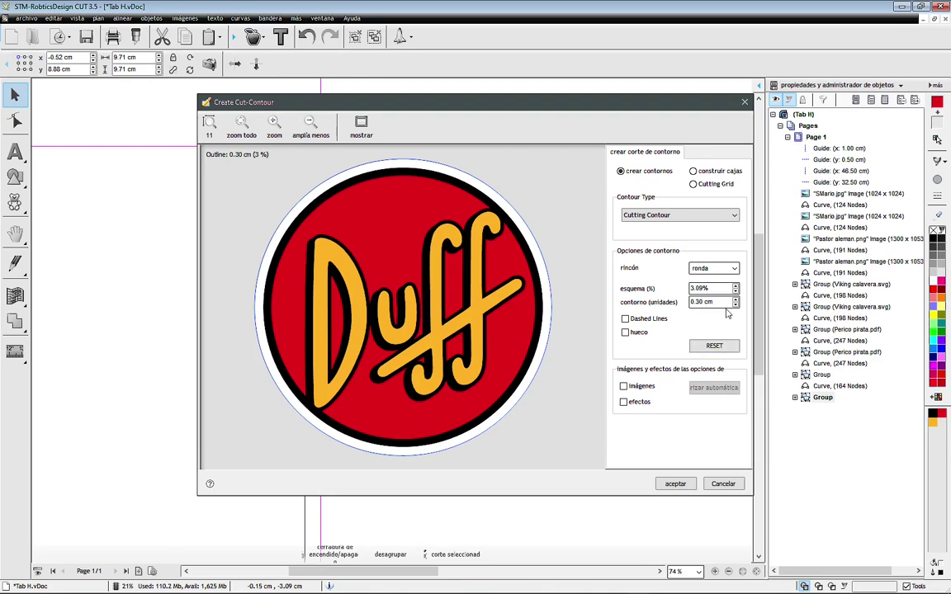
click(736, 300)
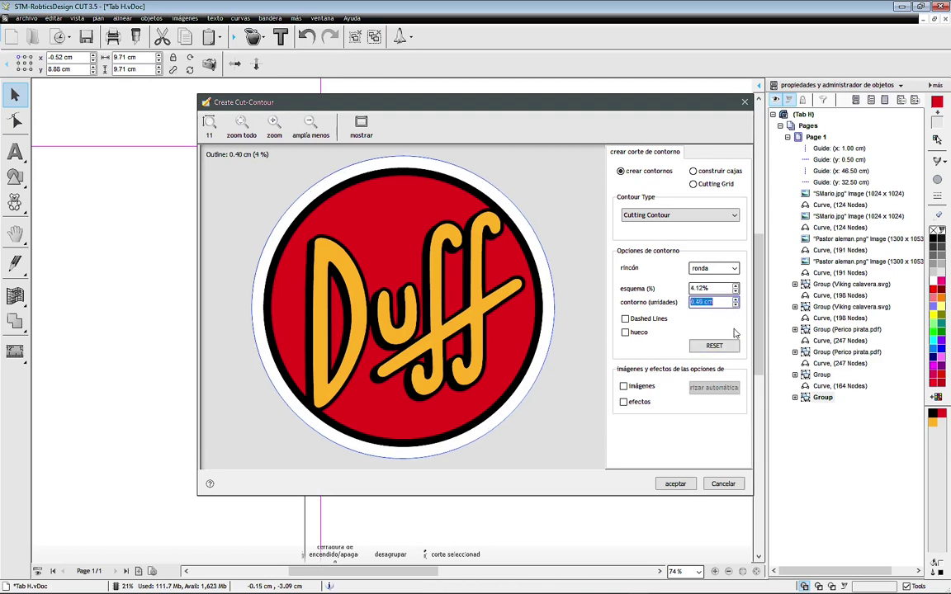
click(675, 484)
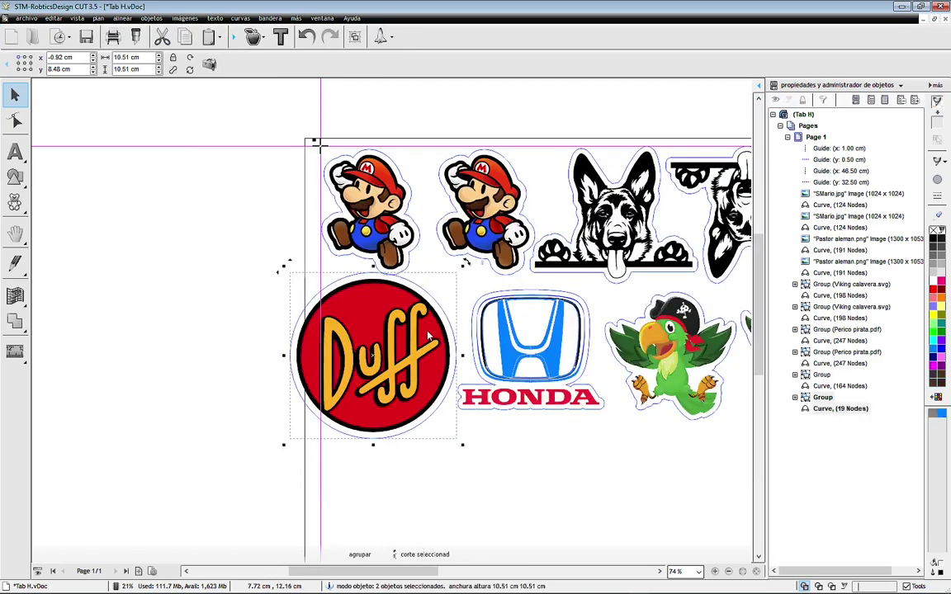
- Scale the Duff sticker to 8.98 cm and align it with the left guide
drag(429, 334, 434, 329)
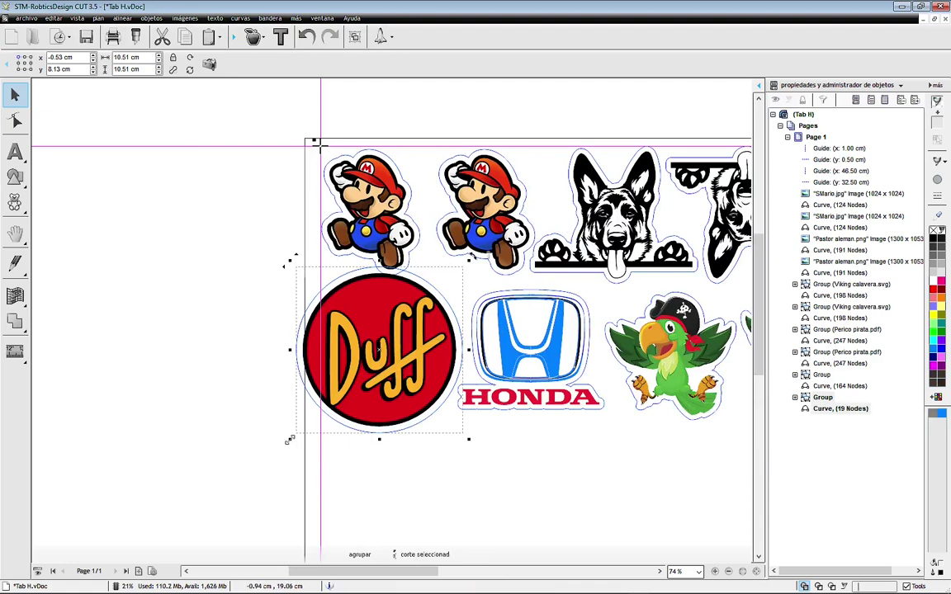
drag(288, 440, 315, 415)
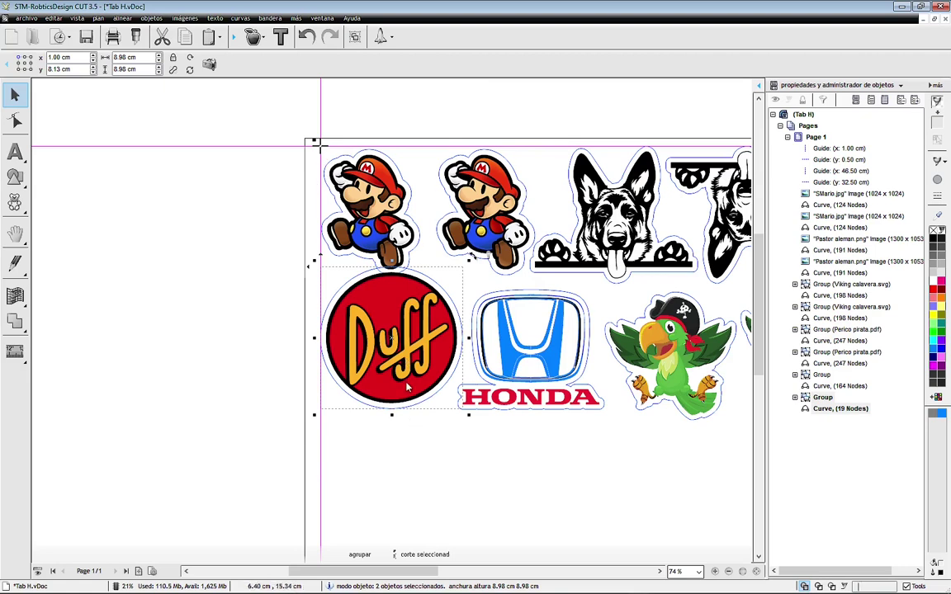
drag(406, 386, 406, 396)
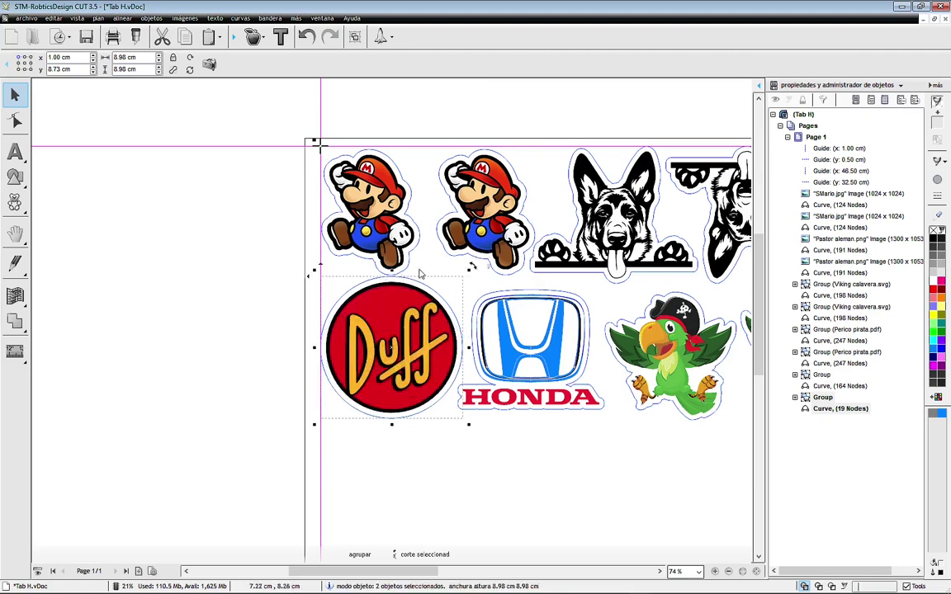
click(439, 473)
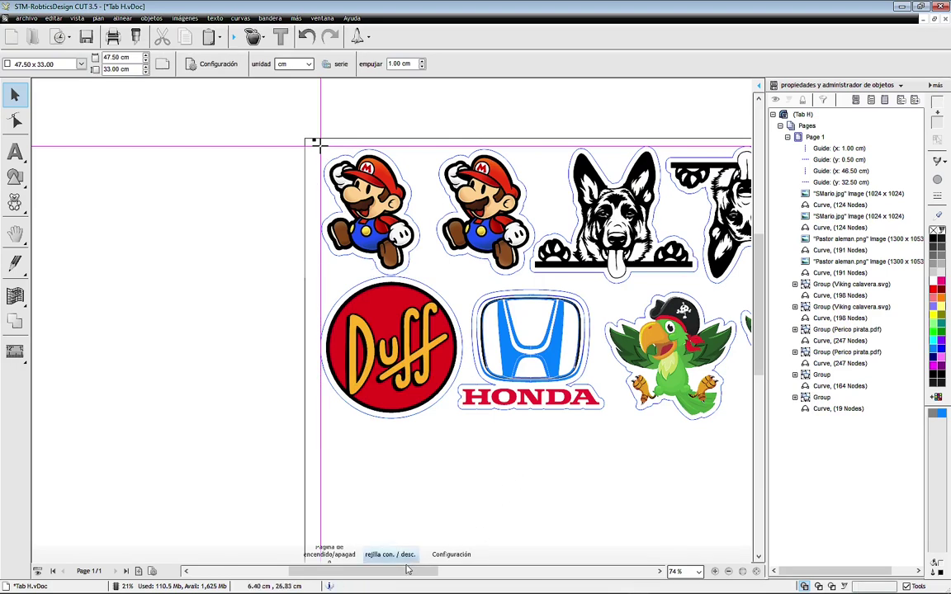
drag(409, 572, 437, 577)
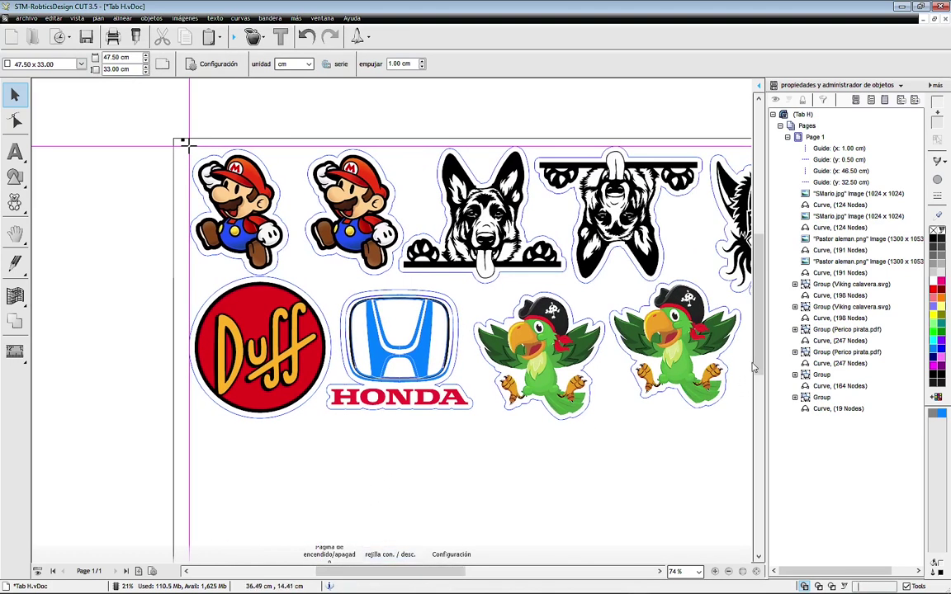
drag(758, 363, 761, 409)
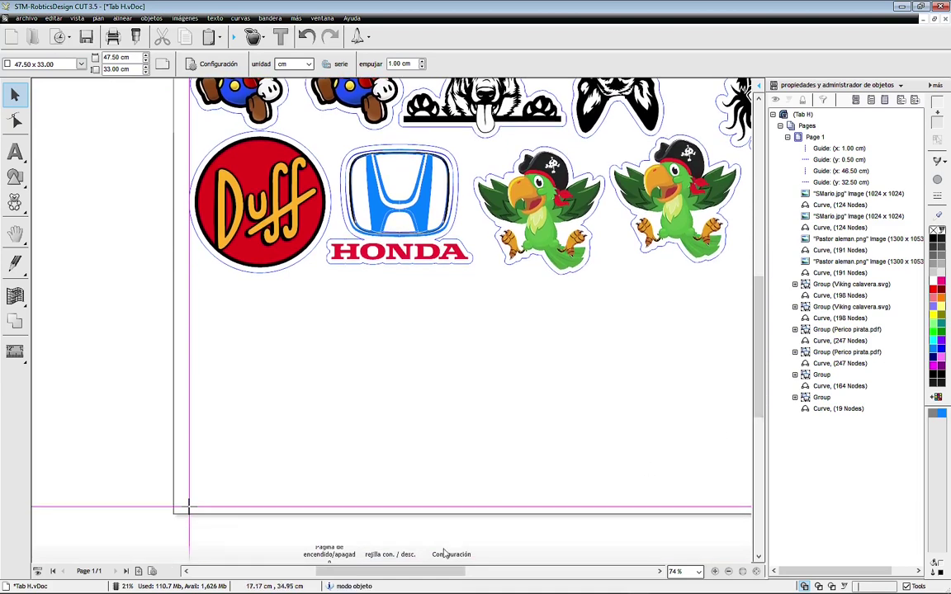
mouse_move(438, 572)
mouse_down()
mouse_move(474, 575)
mouse_move(454, 576)
mouse_up()
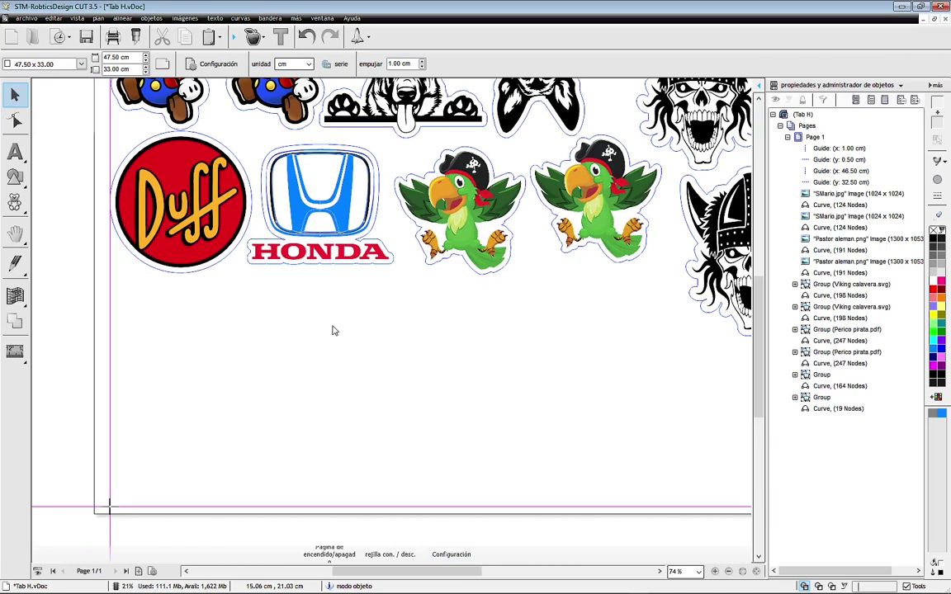
key(ctrl+i)
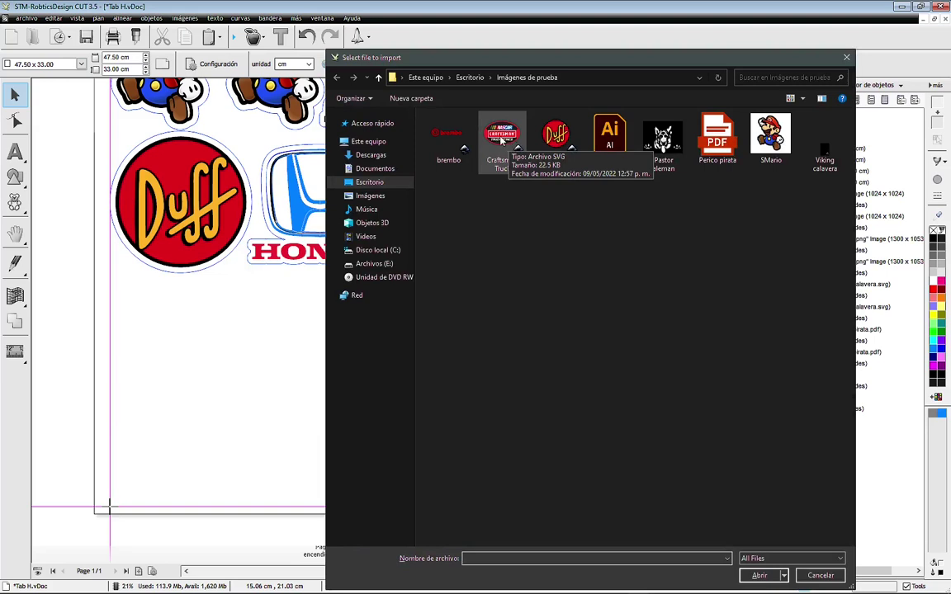
double_click(501, 140)
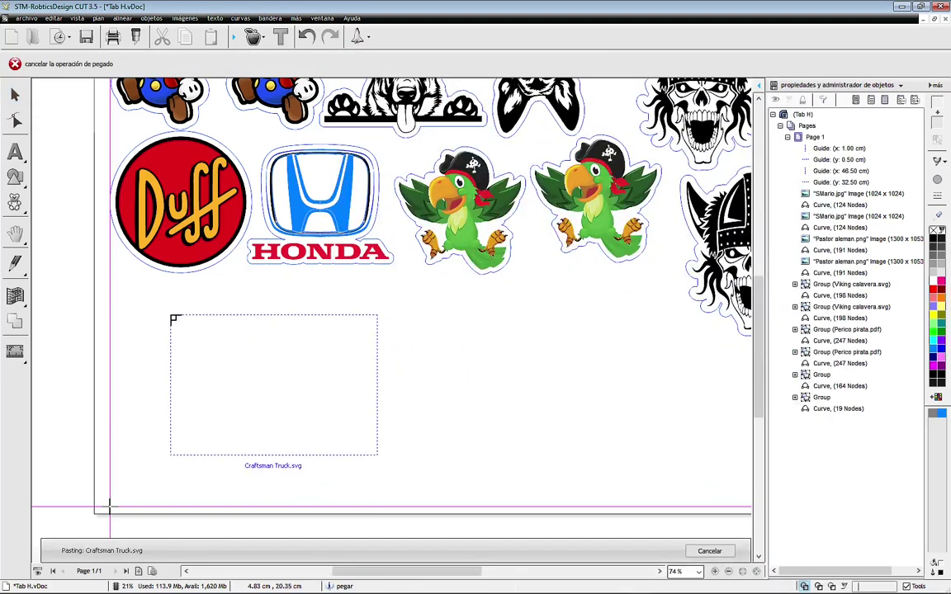
click(173, 319)
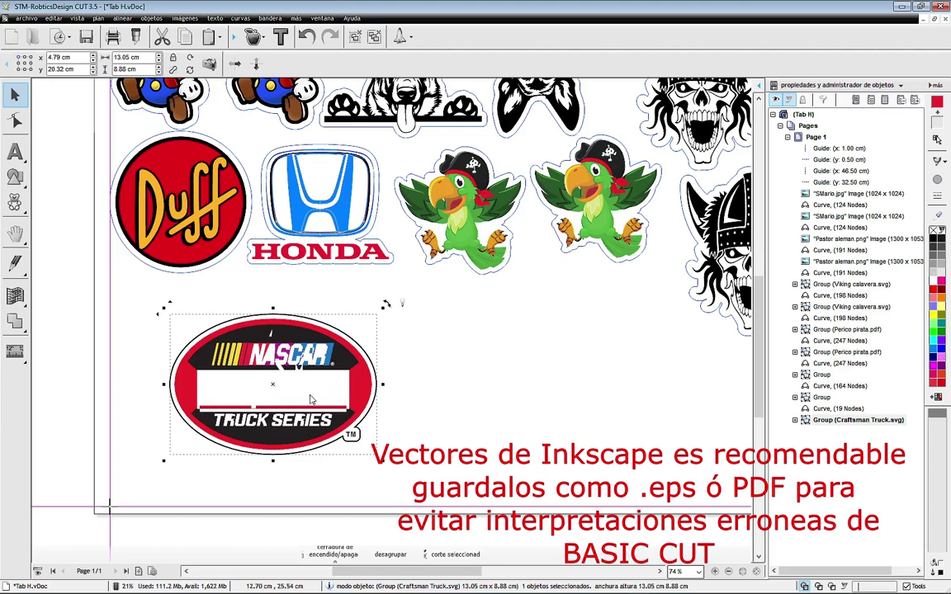
click(449, 389)
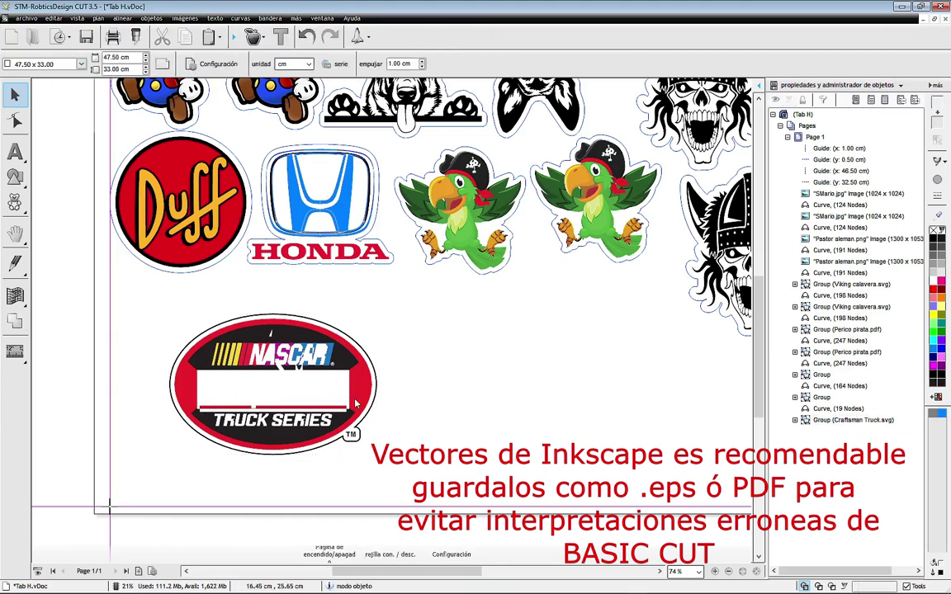
click(357, 401)
key(Delete)
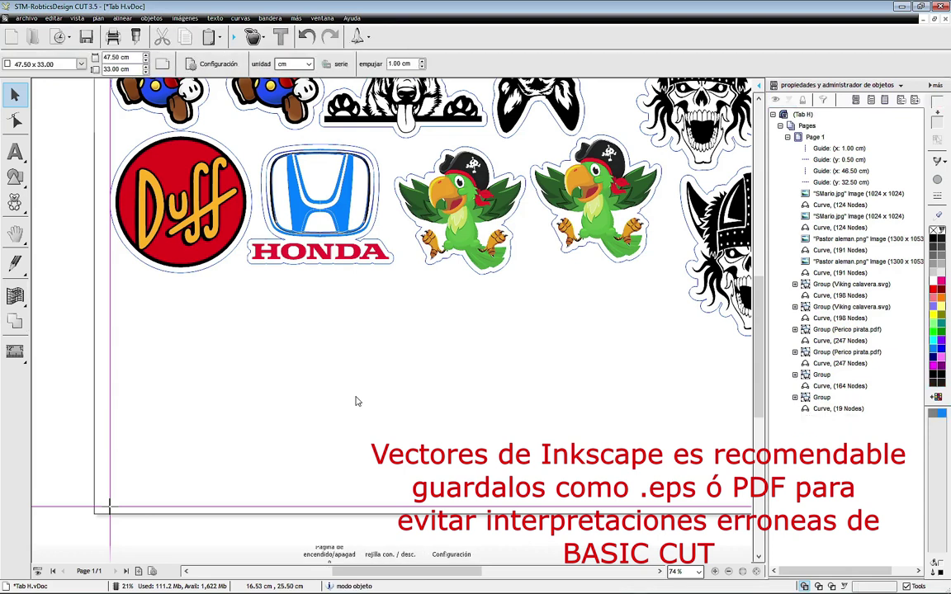
key(ctrl+i)
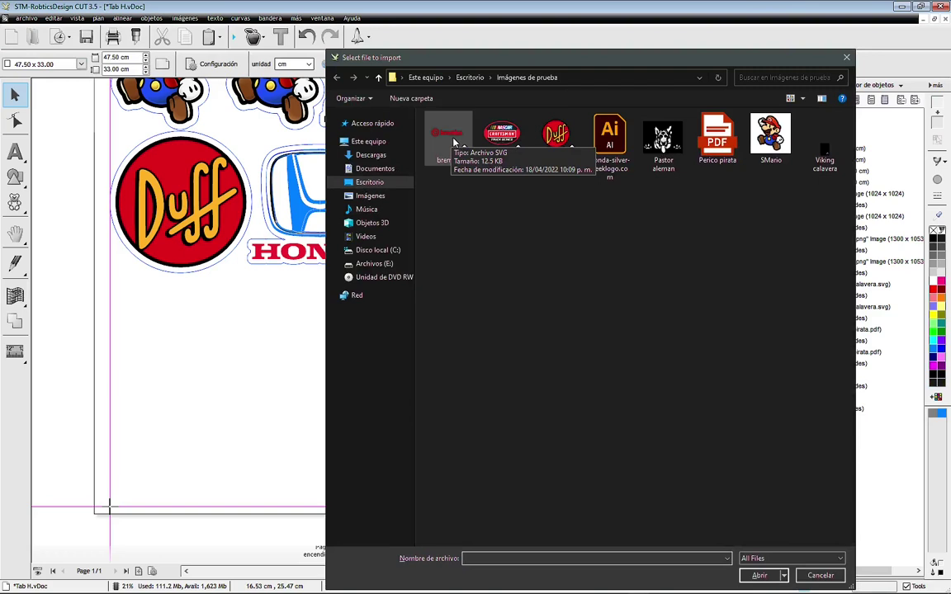
double_click(452, 141)
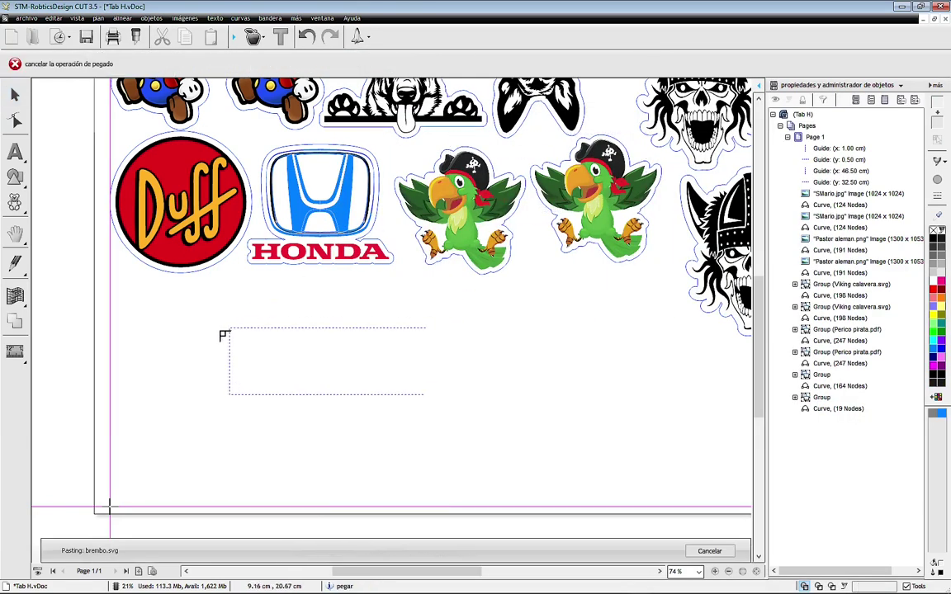
click(157, 324)
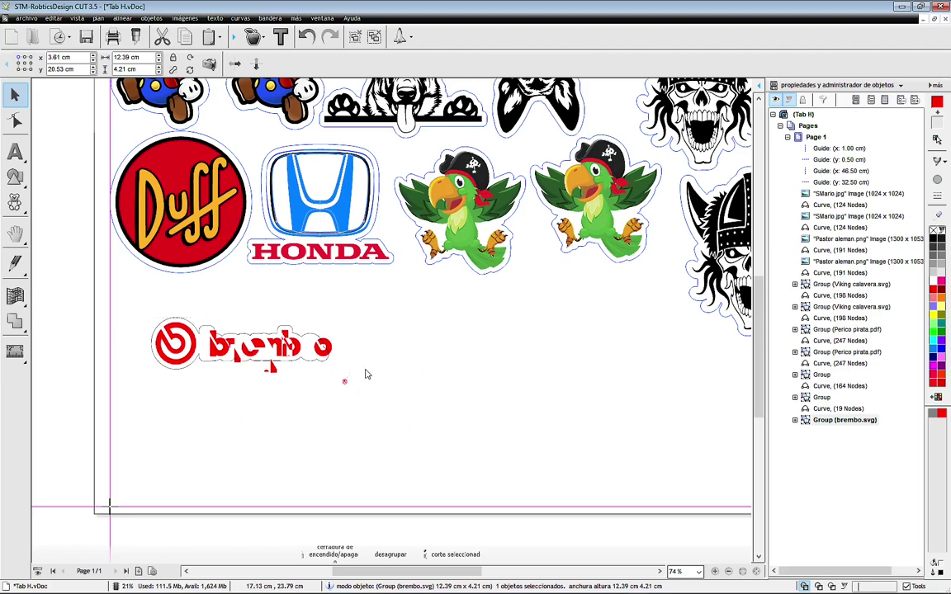
key(Delete)
- Copy the Duff sticker with its cut outline and place the copy below the original
drag(250, 318, 46, 85)
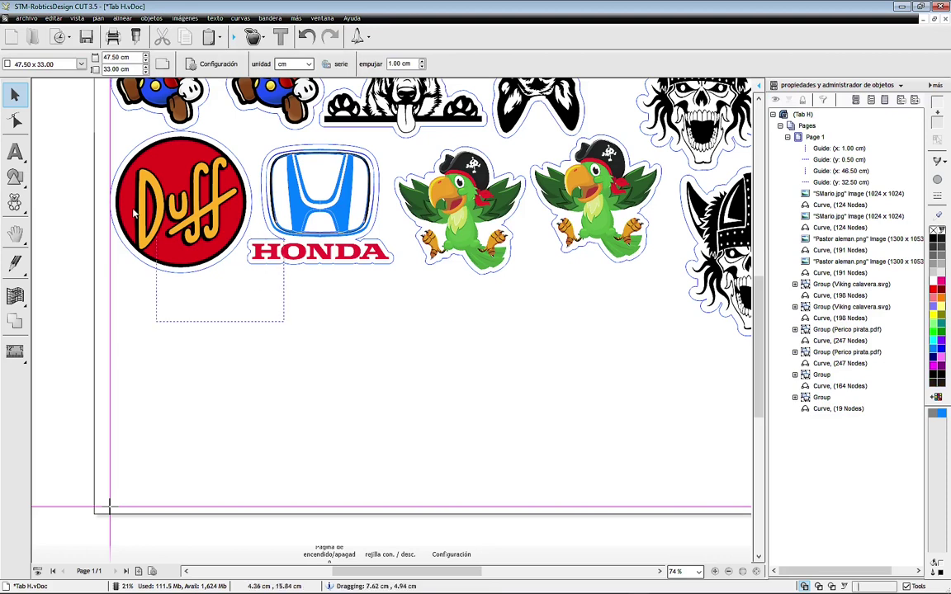
key(ctrl+c)
key(ctrl+v)
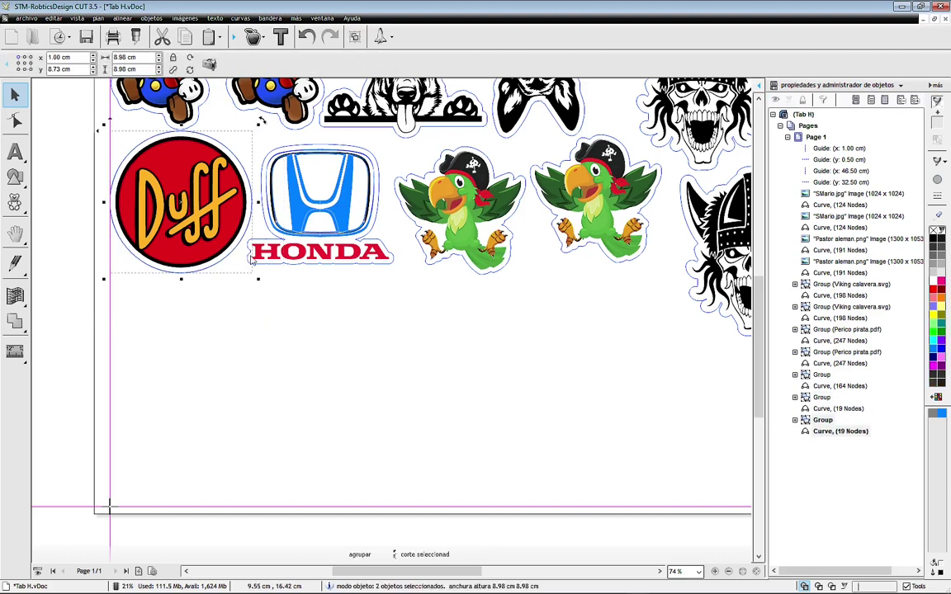
drag(190, 259, 196, 410)
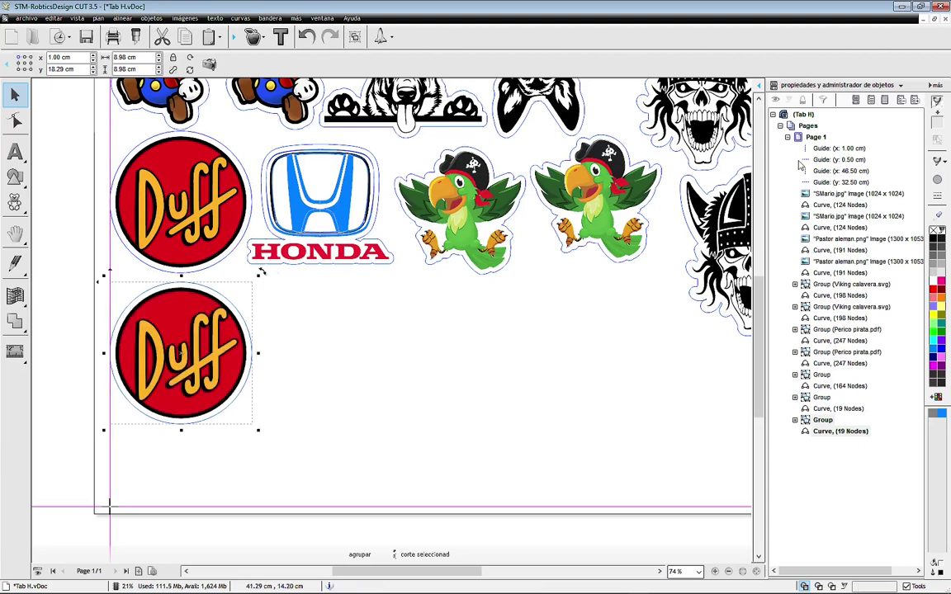
click(845, 85)
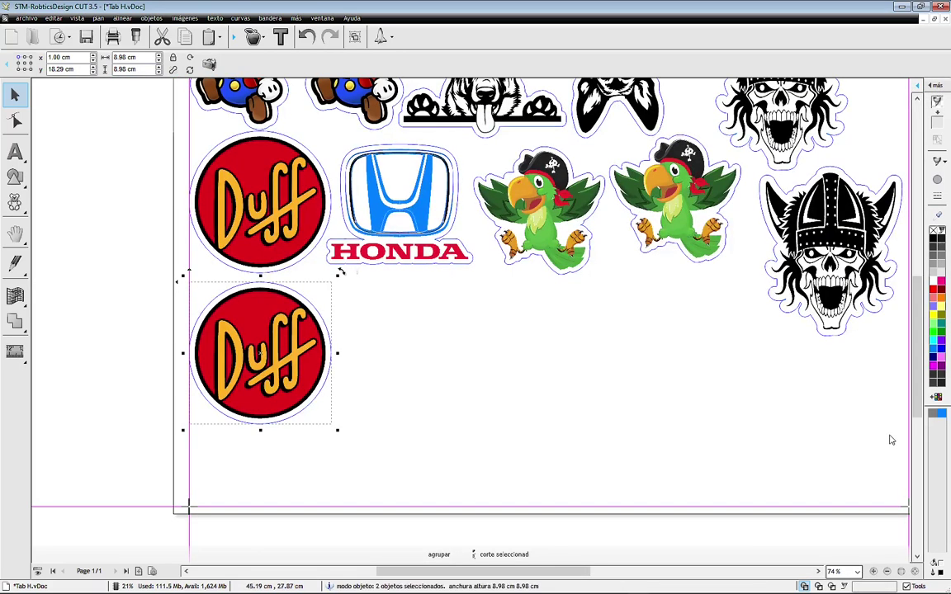
click(917, 575)
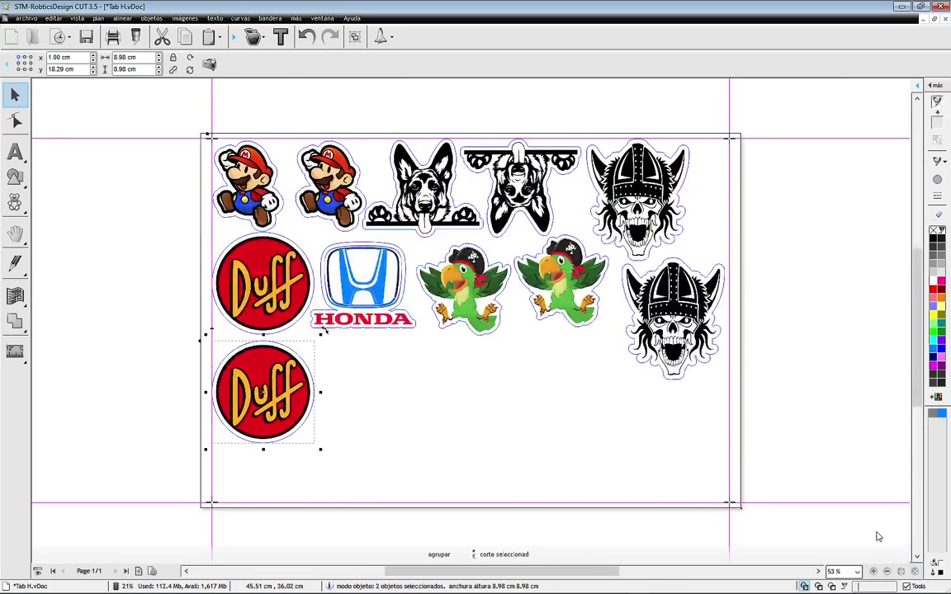
click(779, 320)
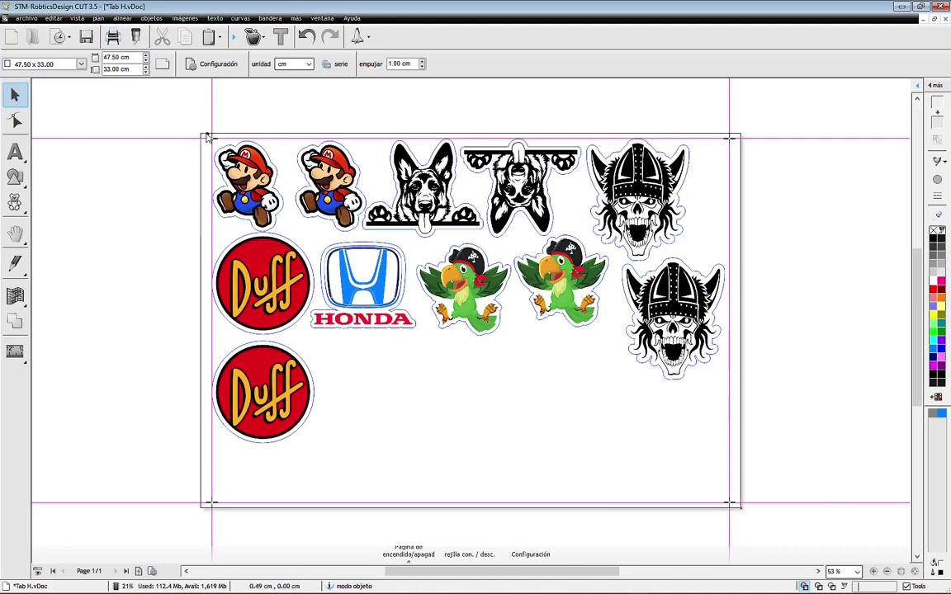
- Launch the contour-cut wizard (corte de contorno asistente) from the toolbar dropdown
click(256, 39)
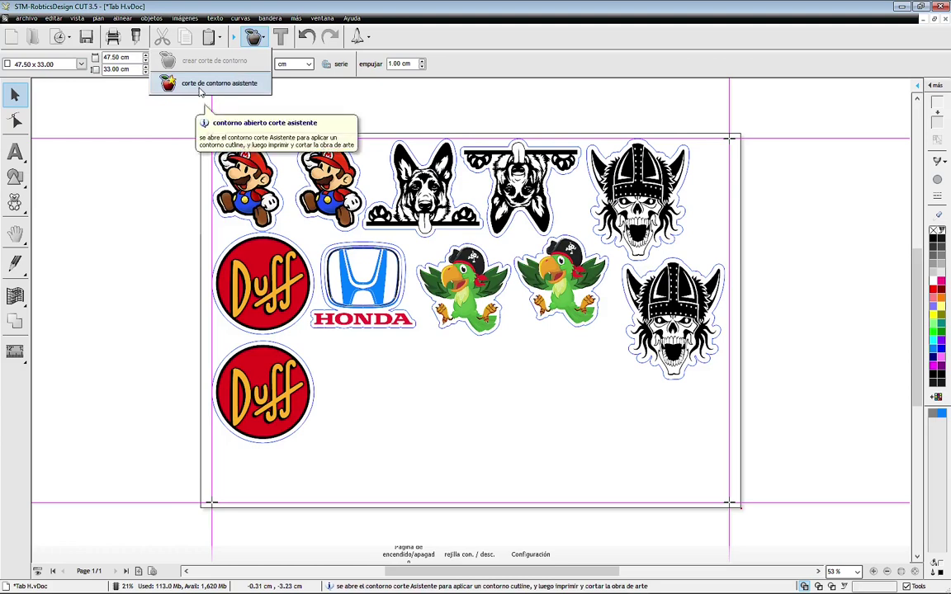
click(213, 86)
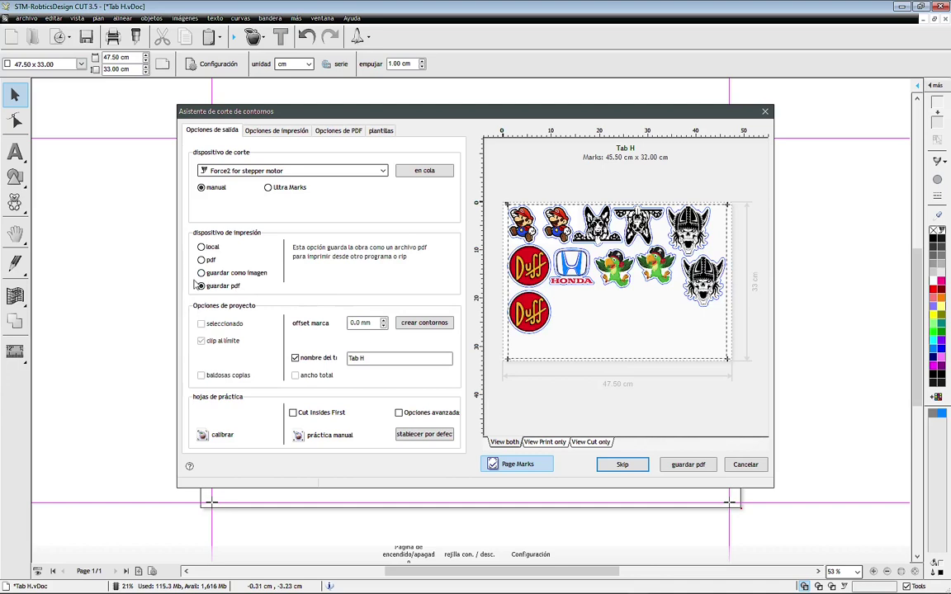
- Rename the contour-cut job from 'Tab H' to 'test' and check the cut and print previews
drag(371, 359, 340, 358)
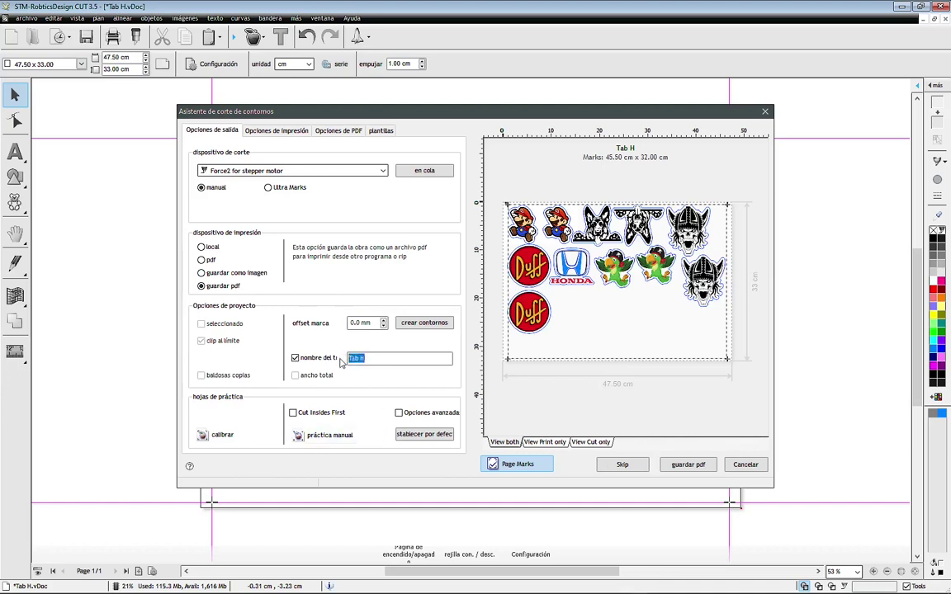
text(test)
click(542, 443)
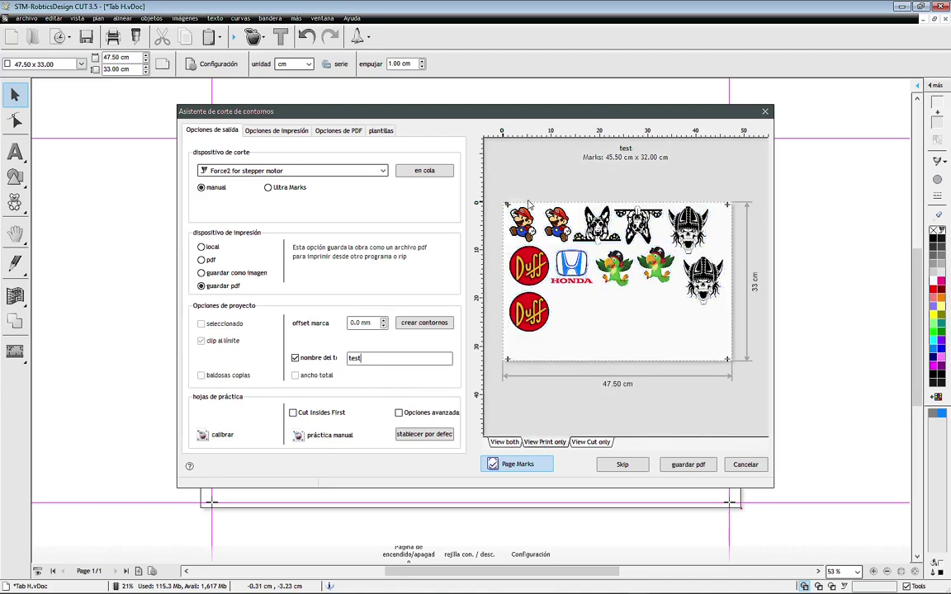
click(590, 442)
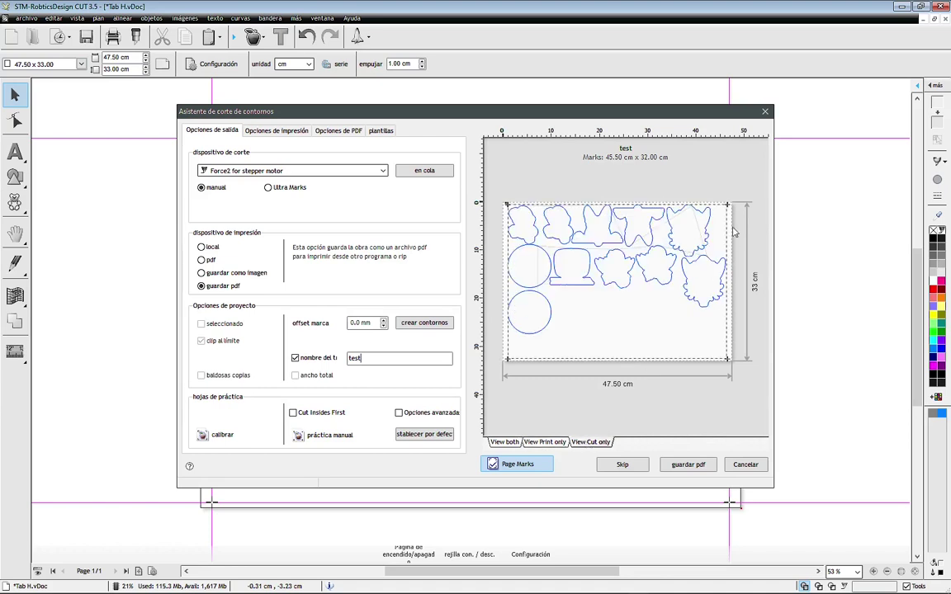
click(533, 445)
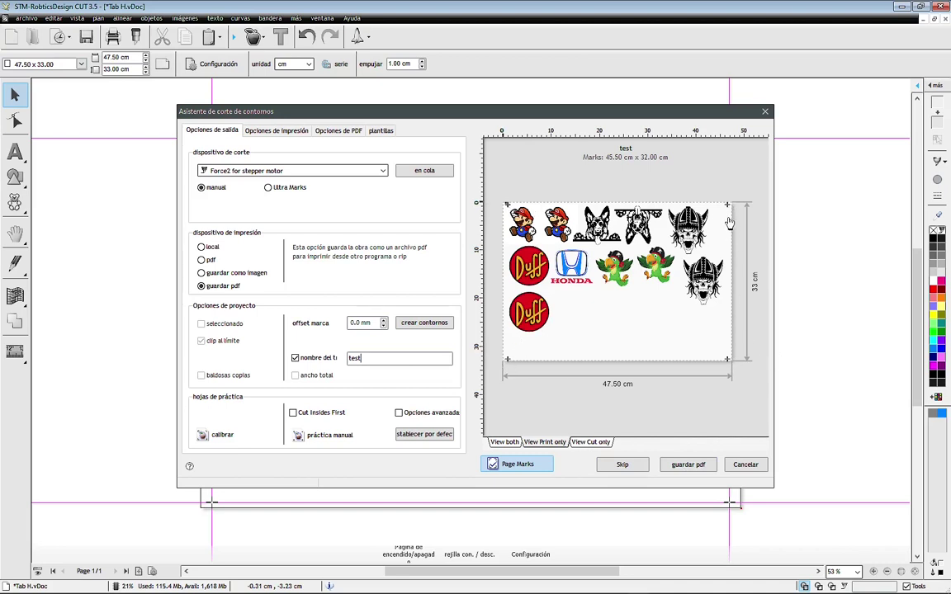
- Review the print position, PDF and template settings, then start saving as PDF
click(279, 131)
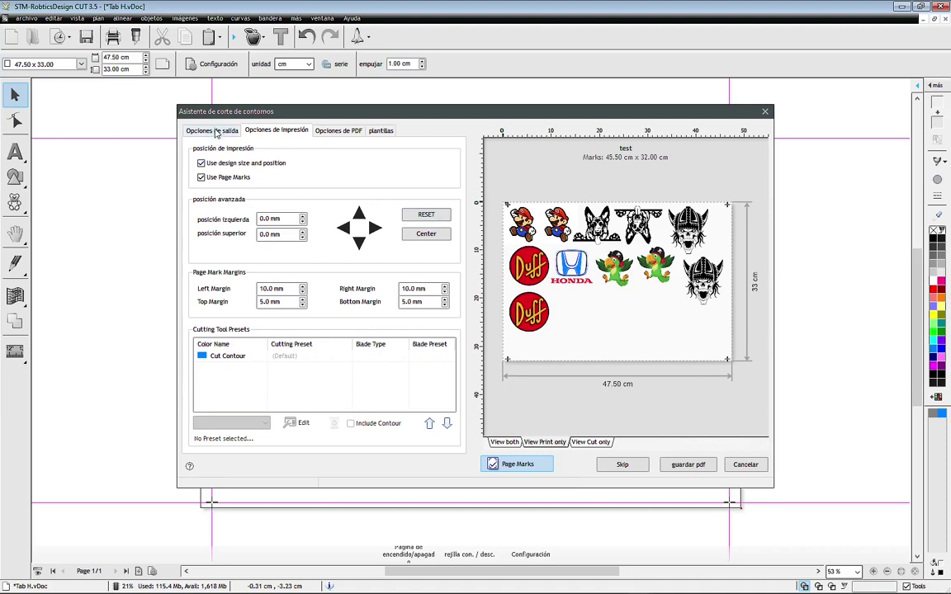
click(310, 126)
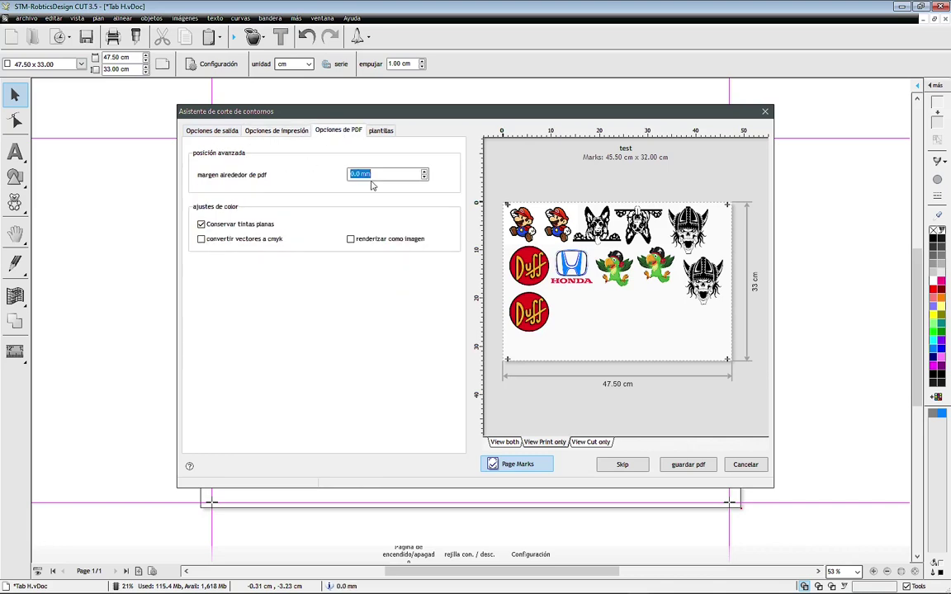
click(380, 132)
click(211, 132)
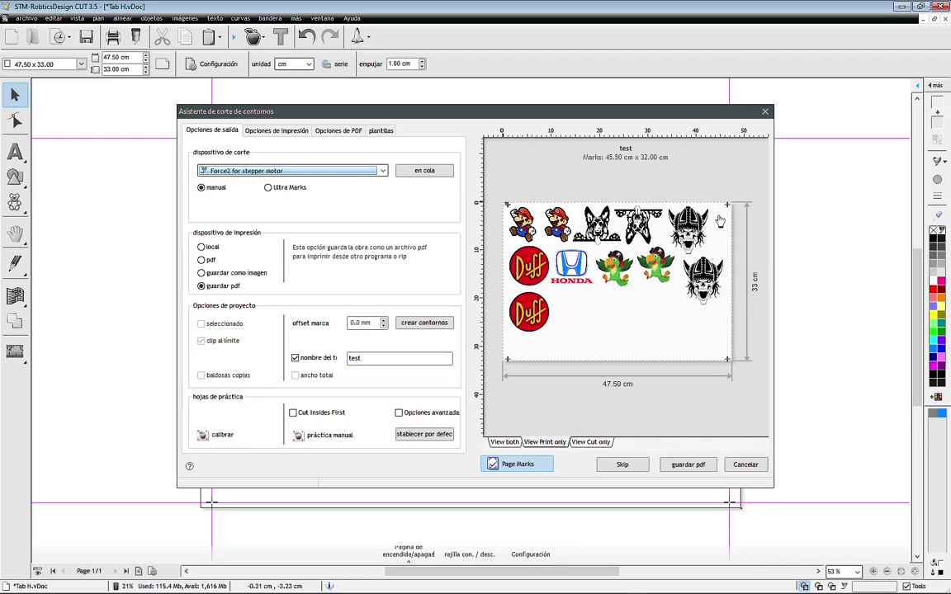
click(688, 465)
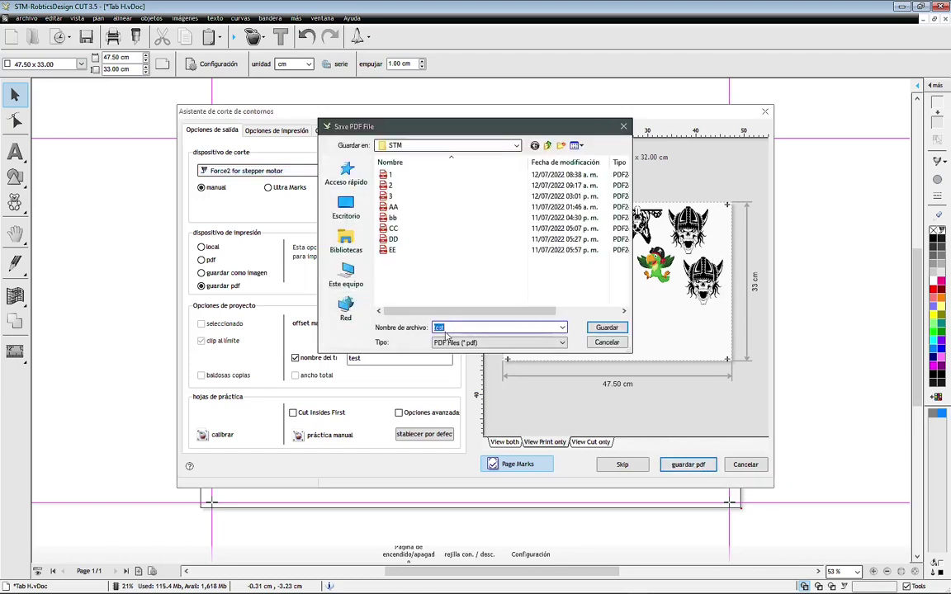
- Save the test PDF, look through it in PDF24 Reader, then close the reader
click(619, 328)
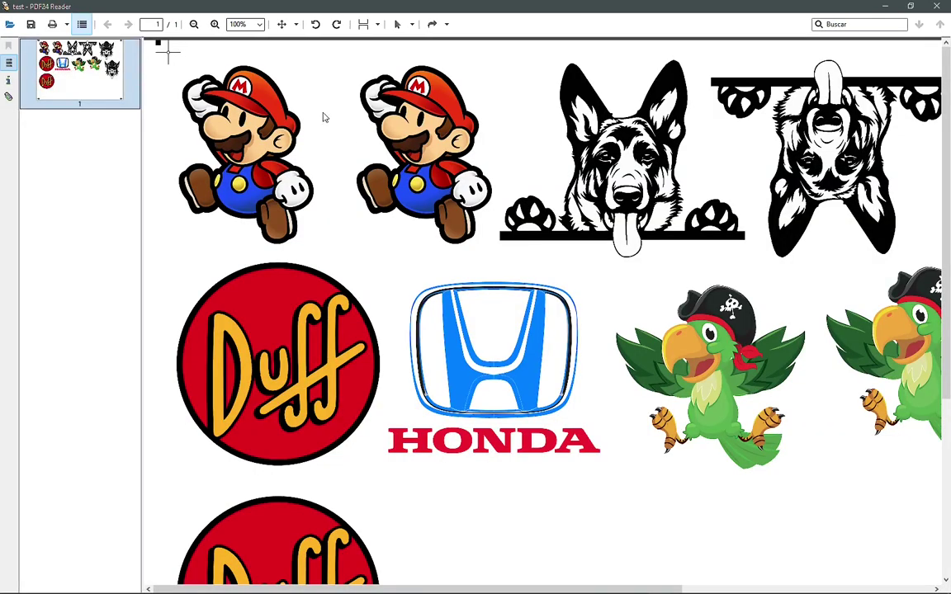
scroll(947, 264, down, 1)
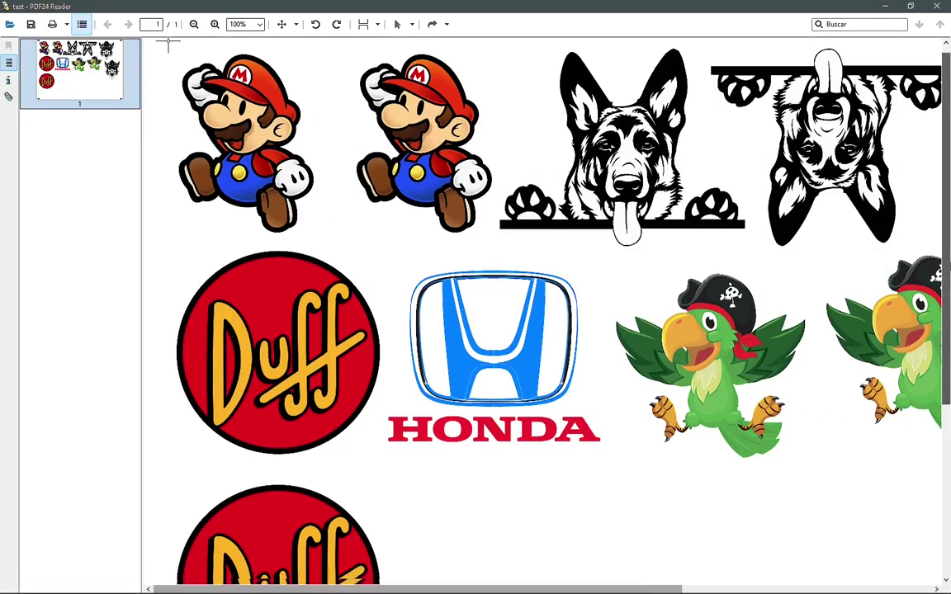
scroll(948, 264, down, 3)
scroll(826, 491, down, 1)
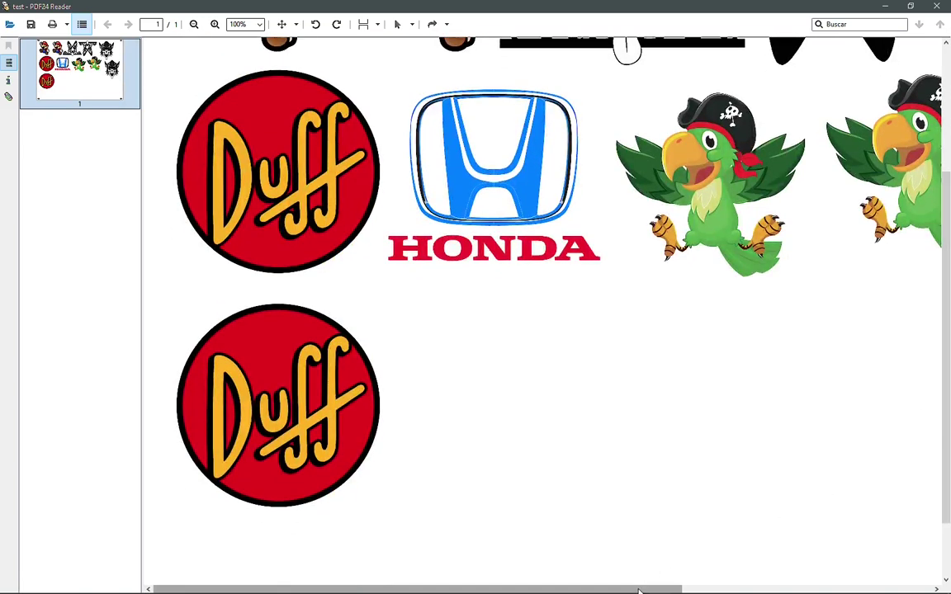
drag(638, 590, 891, 589)
scroll(947, 512, down, 1)
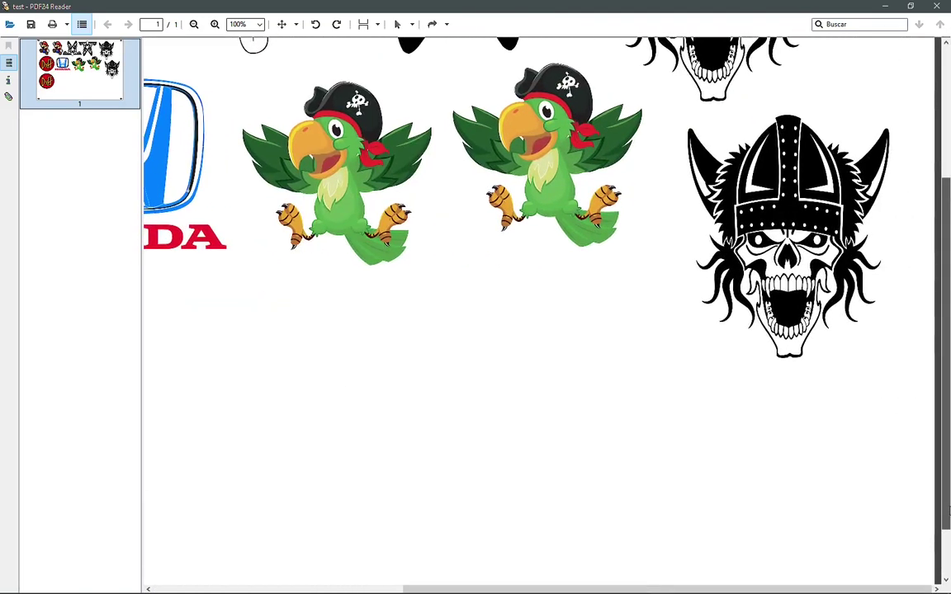
scroll(947, 511, down, 1)
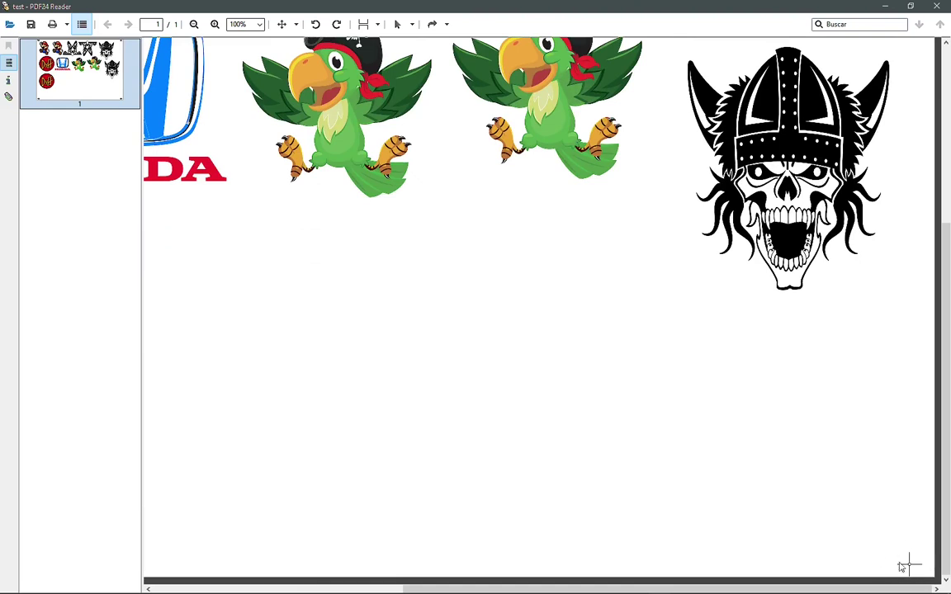
scroll(913, 60, up, 4)
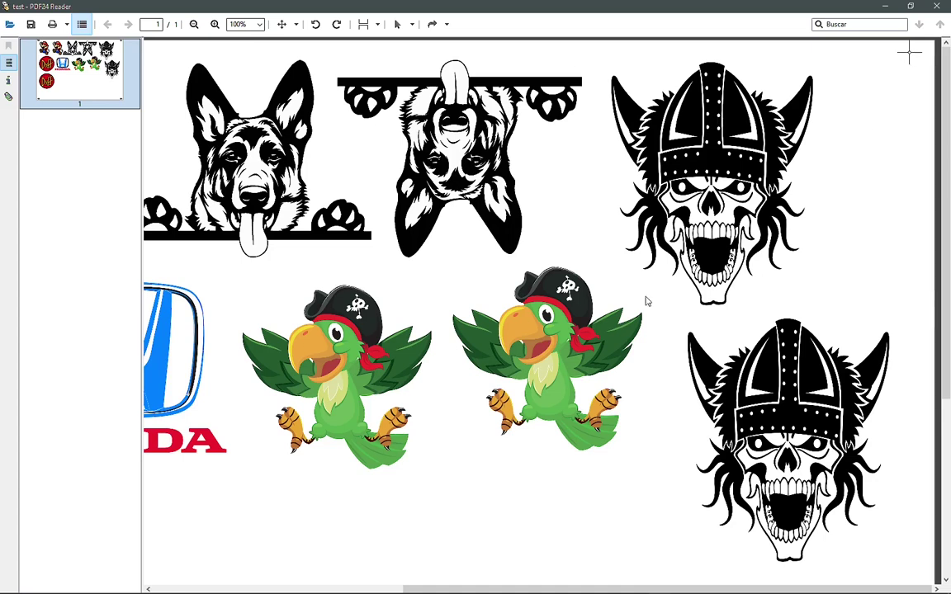
click(938, 8)
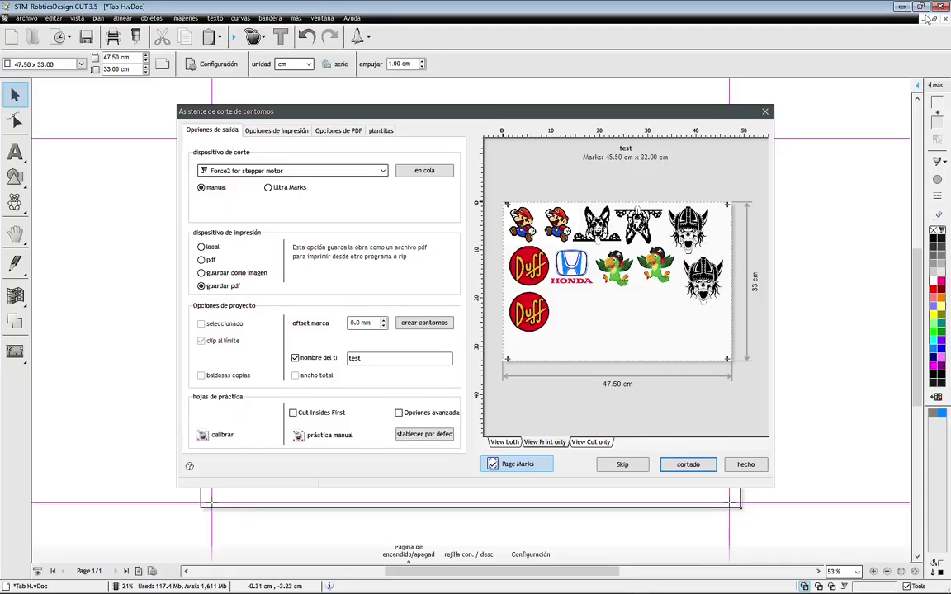
- Finish the contour-cut wizard and create the cut file now, queuing job 330 in Vinyl Spooler
click(745, 465)
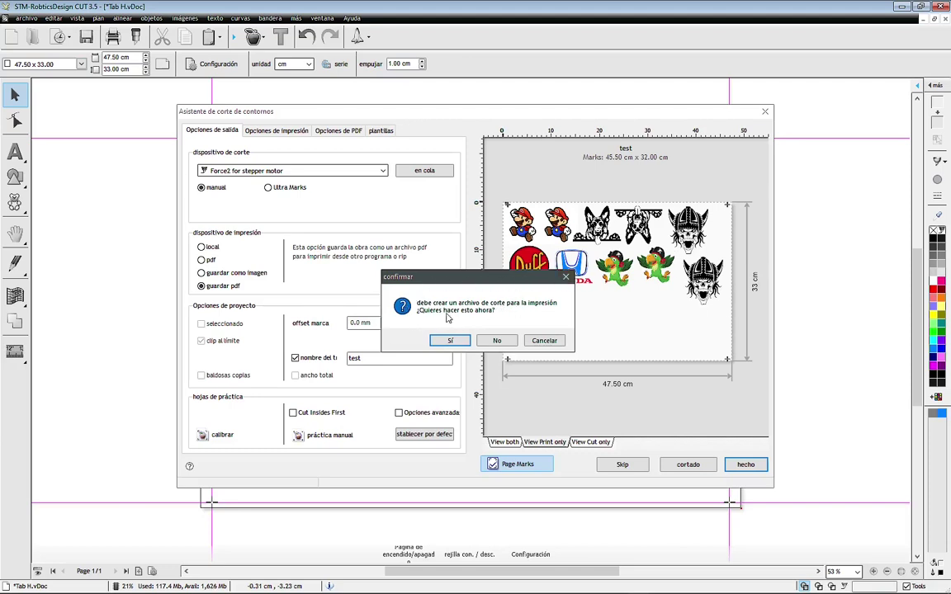
click(450, 341)
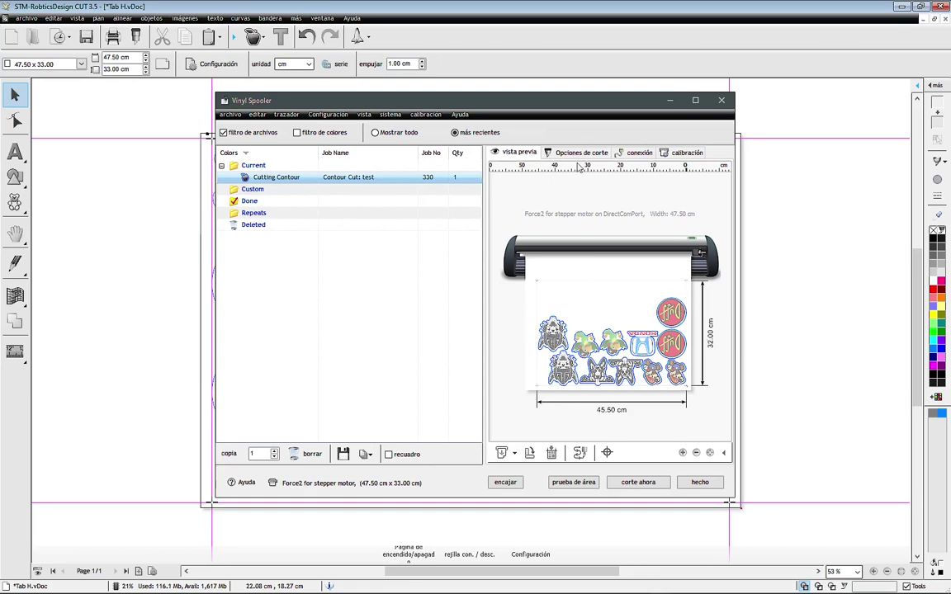
- In job 330's cutting options, try the 30° knife and Pen Tool, then keep Drag Knife (45deg)
click(580, 152)
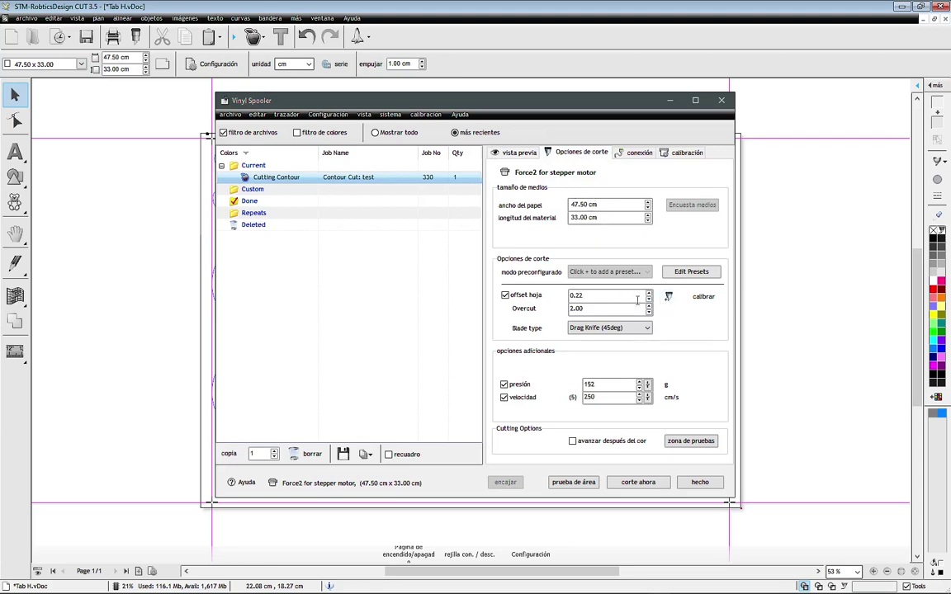
click(641, 329)
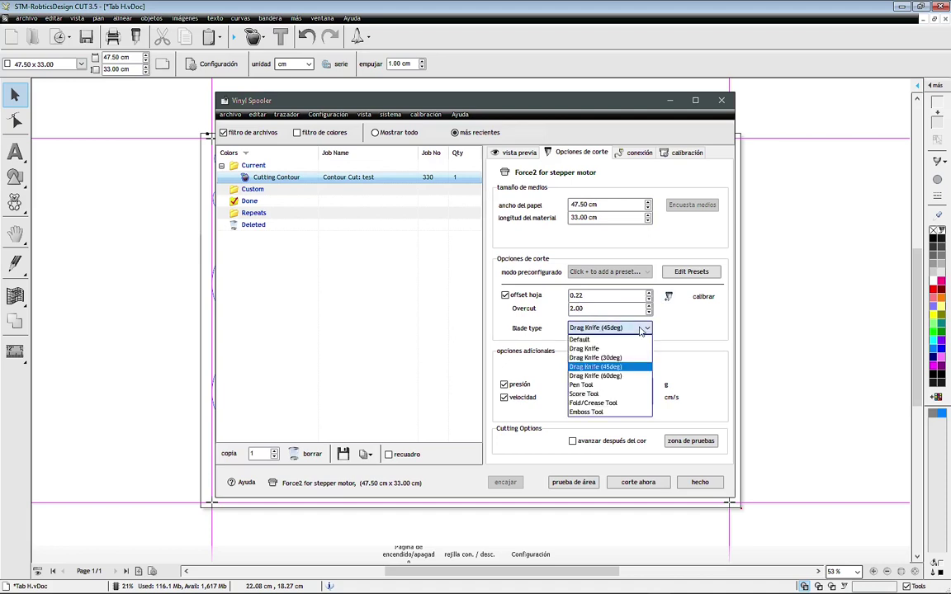
click(627, 357)
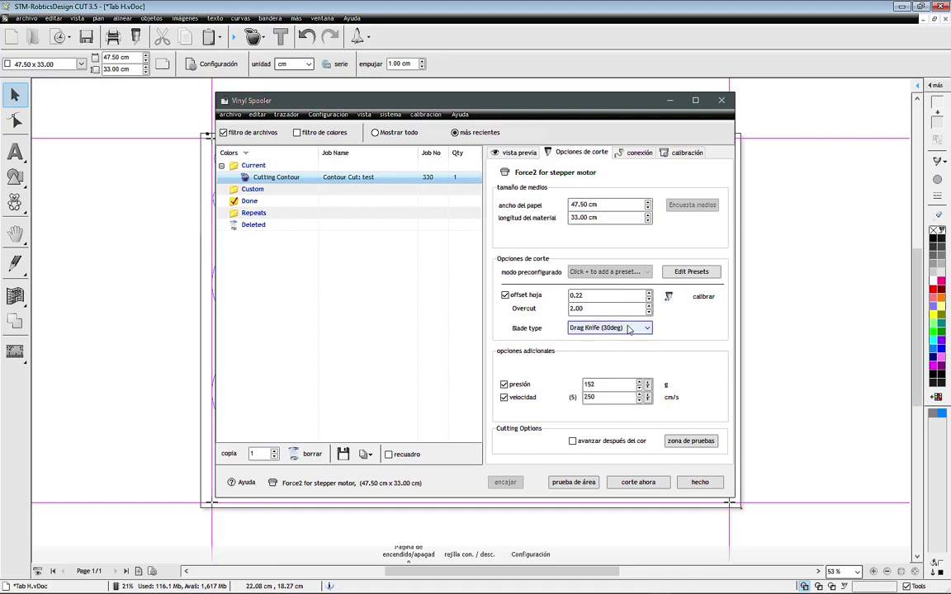
click(627, 328)
click(609, 327)
click(609, 385)
click(609, 327)
click(620, 367)
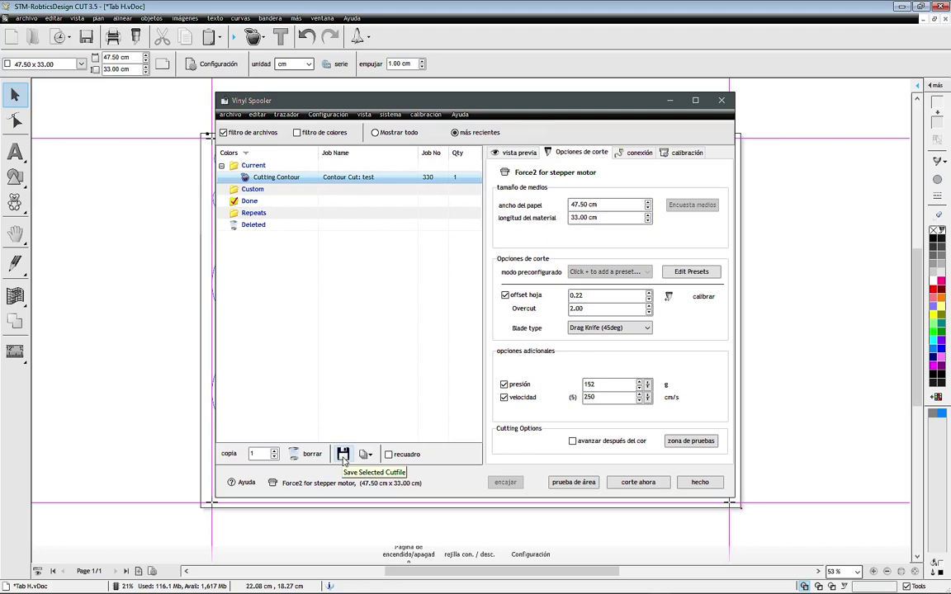
- Save job 330's cut file into the STM folder and close Vinyl Spooler
click(343, 455)
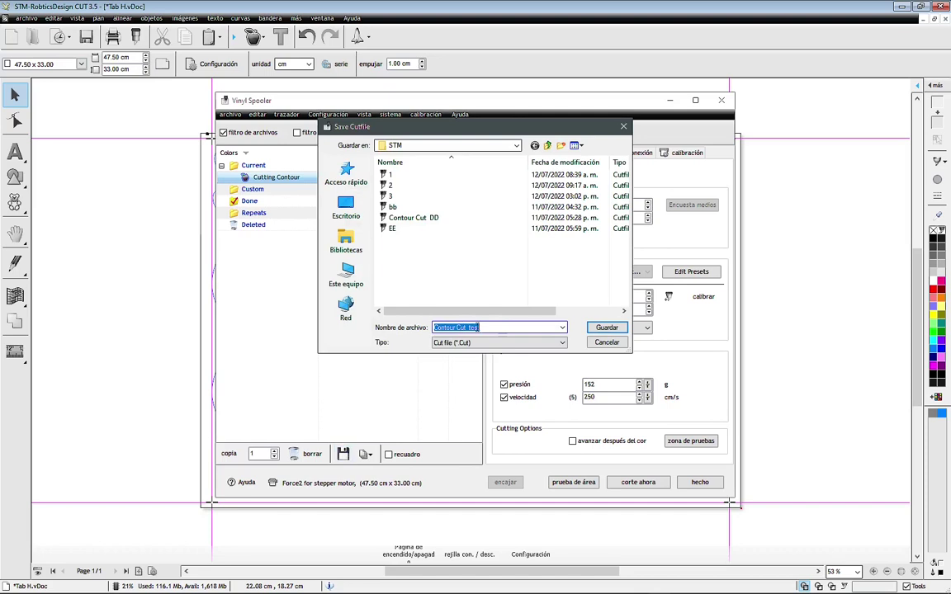
click(606, 328)
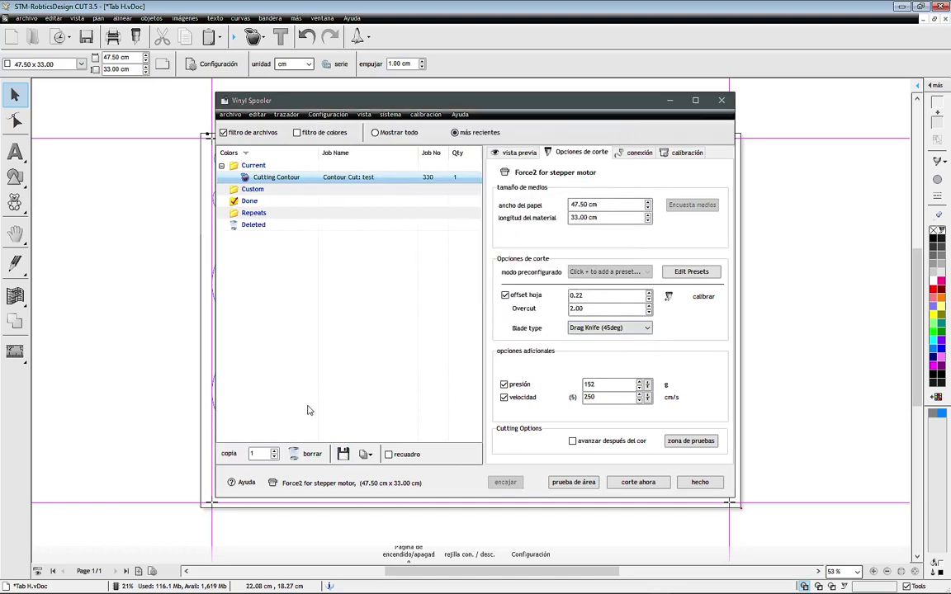
click(700, 483)
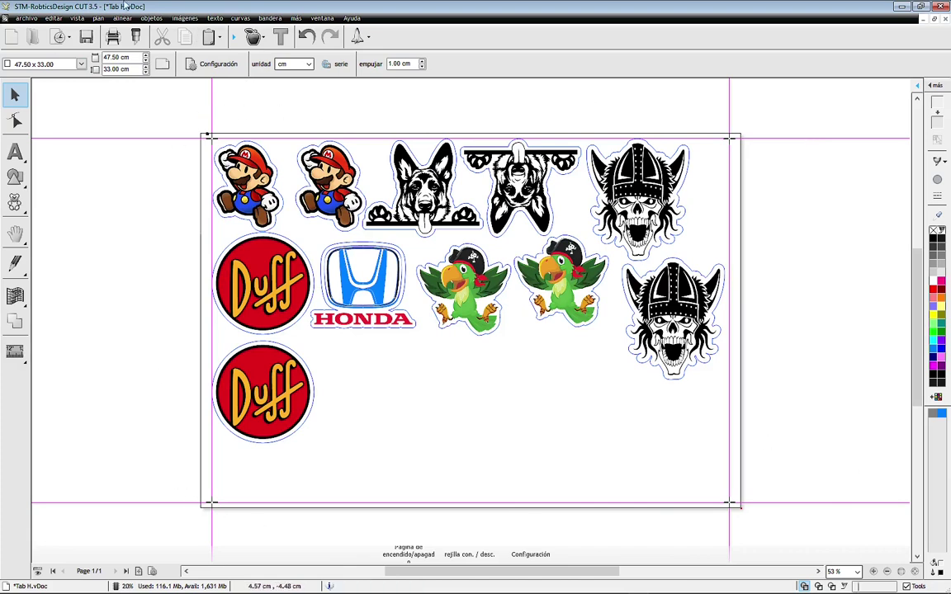
- Save the sticker sheet as test.vDoc in the STM folder and exit STM-RoboticsDesign CUT 3.5
click(27, 18)
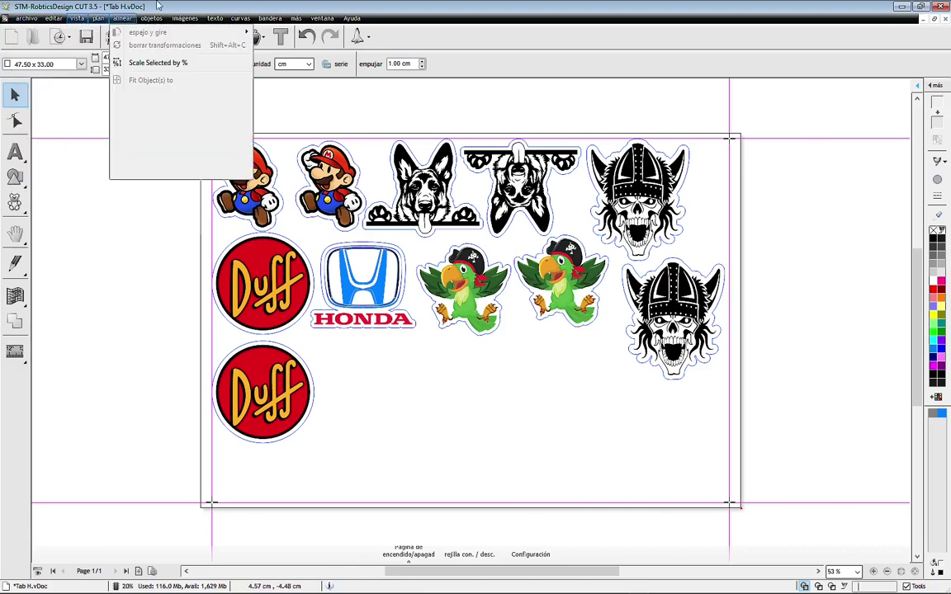
click(97, 18)
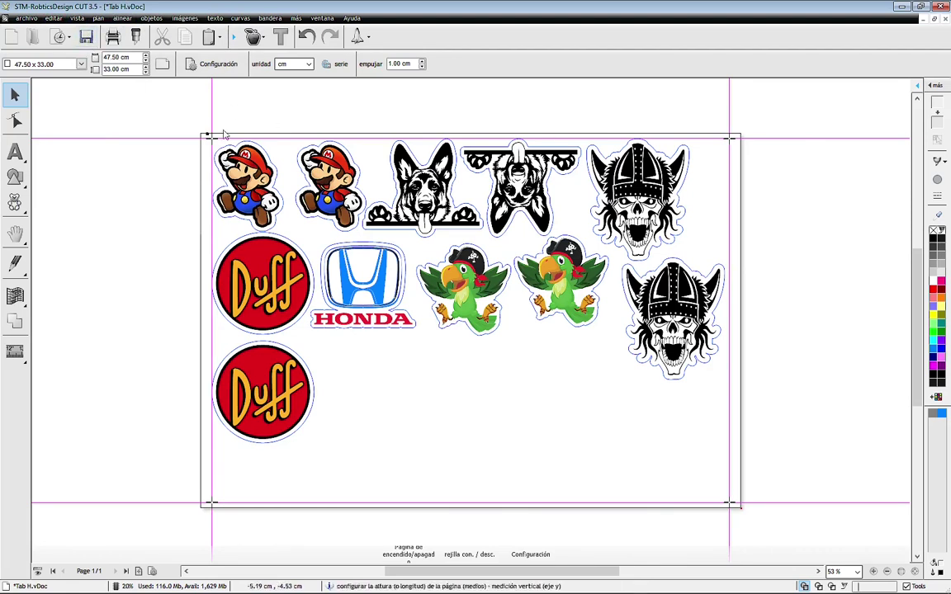
click(19, 18)
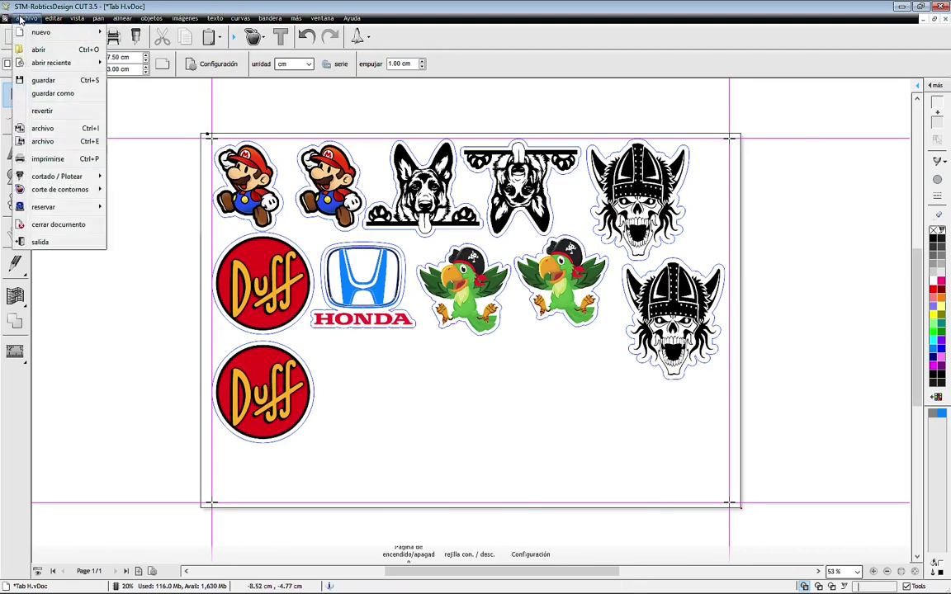
click(48, 94)
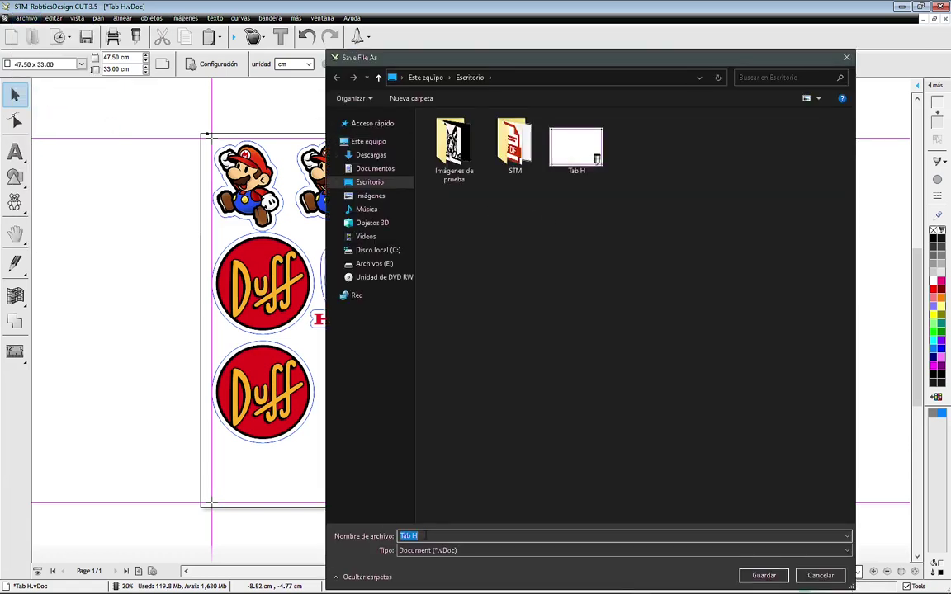
text(test)
double_click(513, 144)
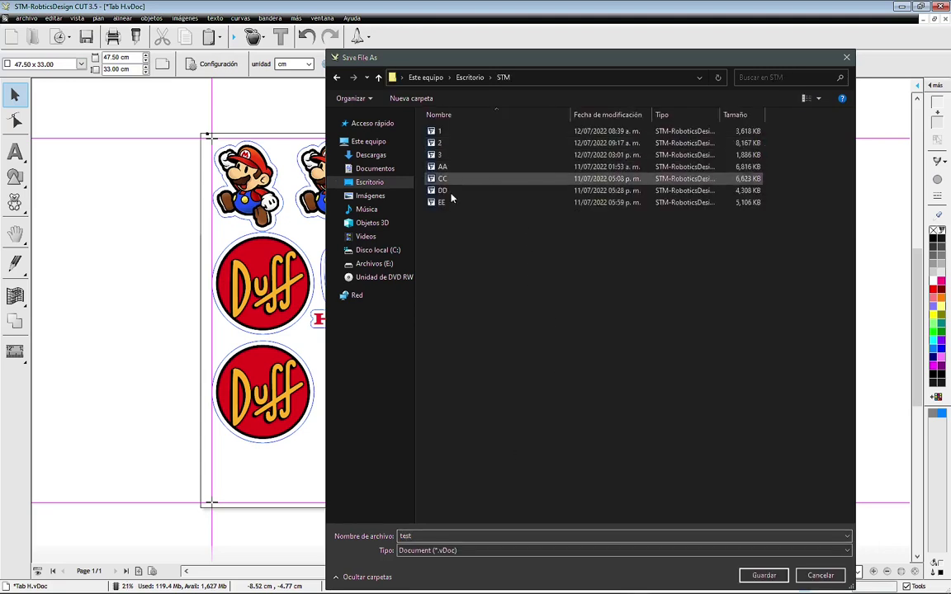
click(763, 577)
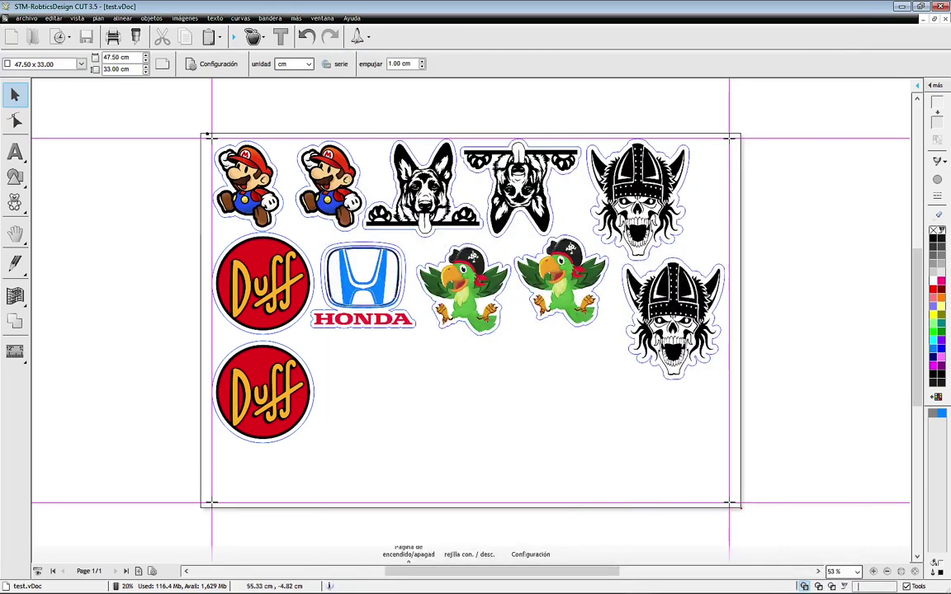
click(939, 8)
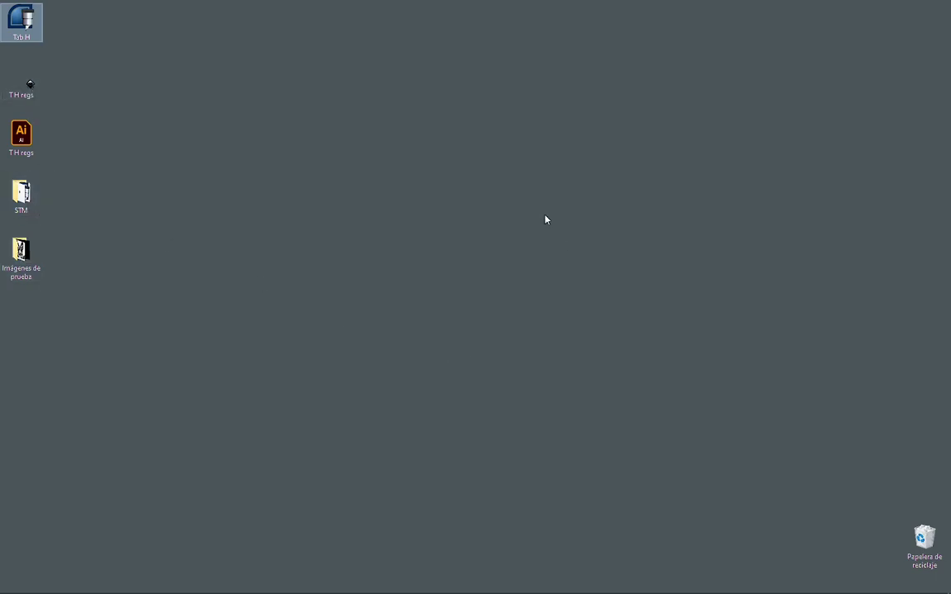
- Open the STM desktop folder and load the Contour Cut test file into Vinyl Spooler
double_click(21, 194)
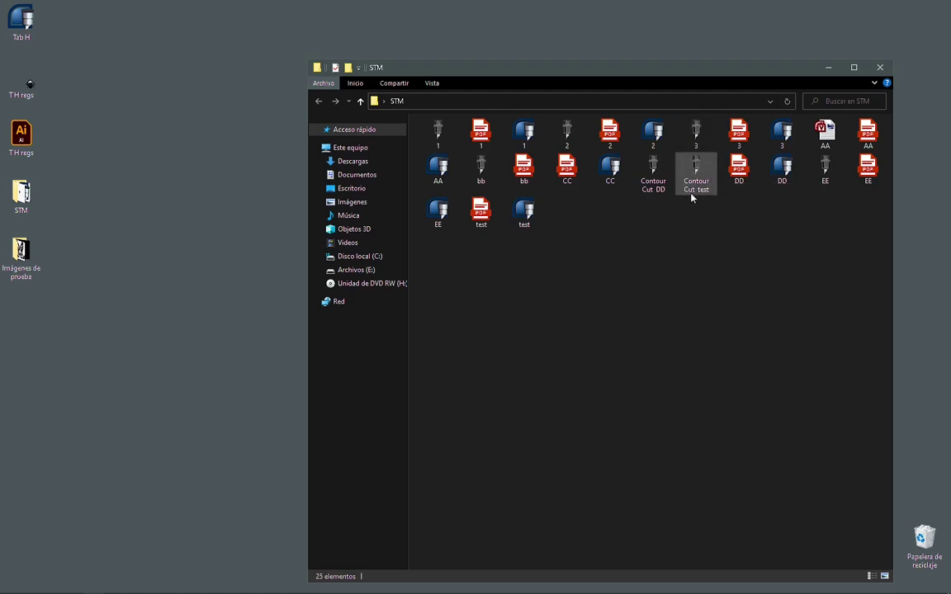
double_click(697, 173)
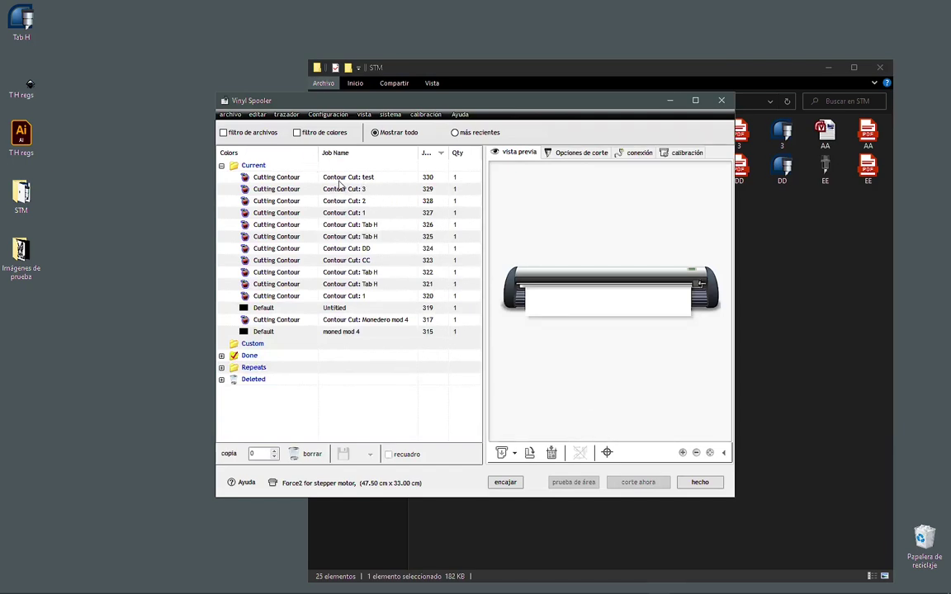
- Select the Contour Cut: test job and start cutting it, bringing up the alignment wizard
click(351, 180)
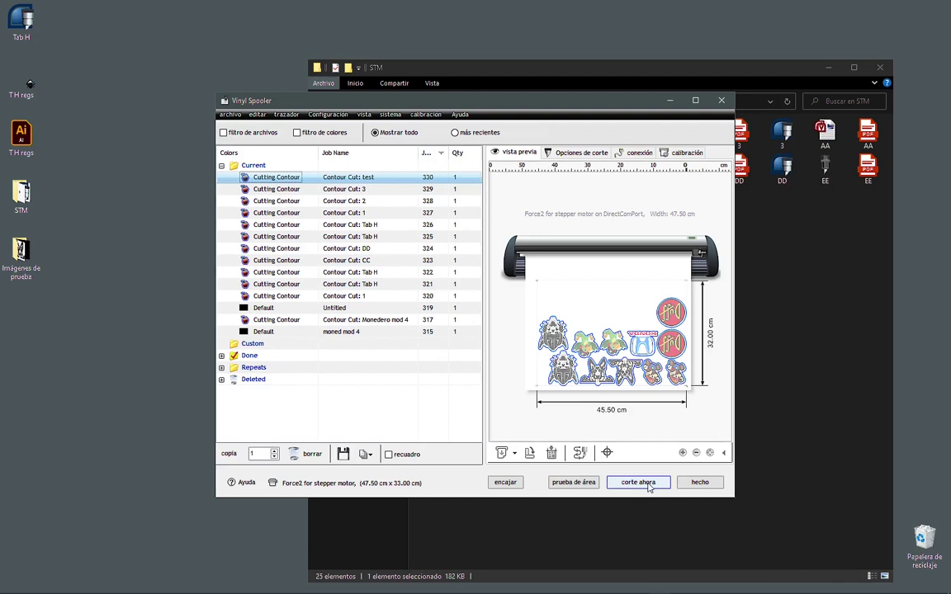
click(648, 486)
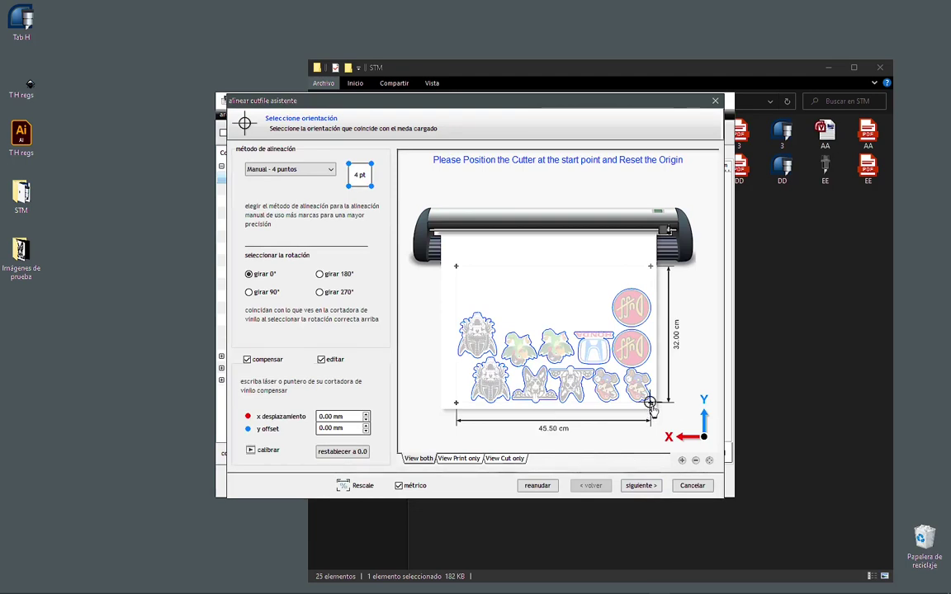
- Mark the bottom-right registration point, then cancel the alignment without cutting
click(649, 403)
click(649, 403)
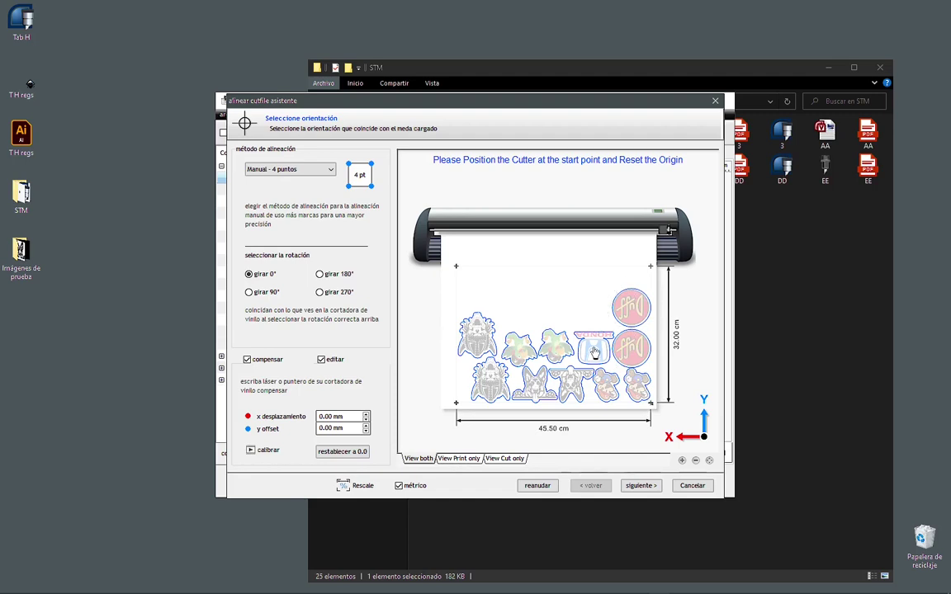
click(693, 486)
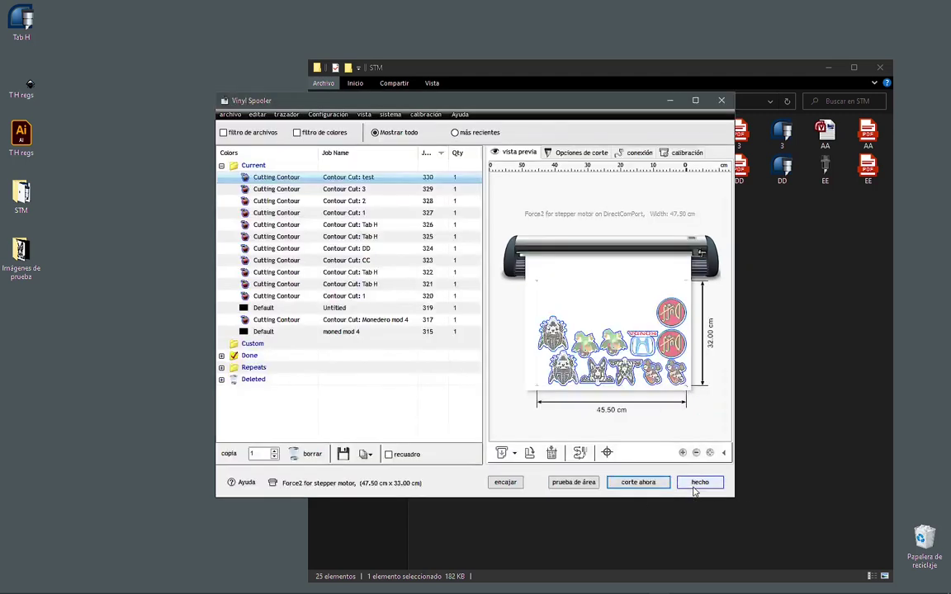
- Close Vinyl Spooler and the STM folder window, leaving only the desktop
click(722, 102)
drag(746, 76, 644, 62)
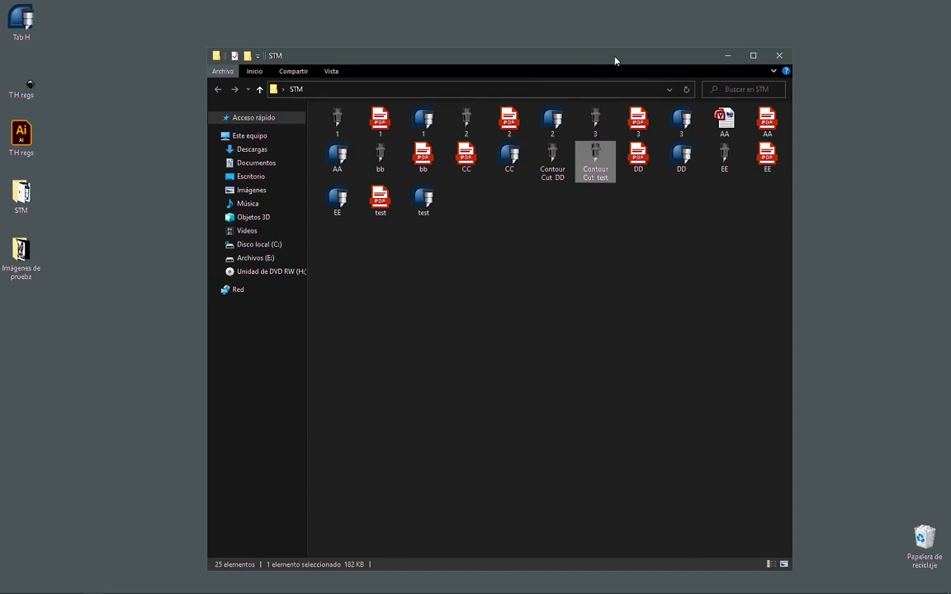
click(779, 57)
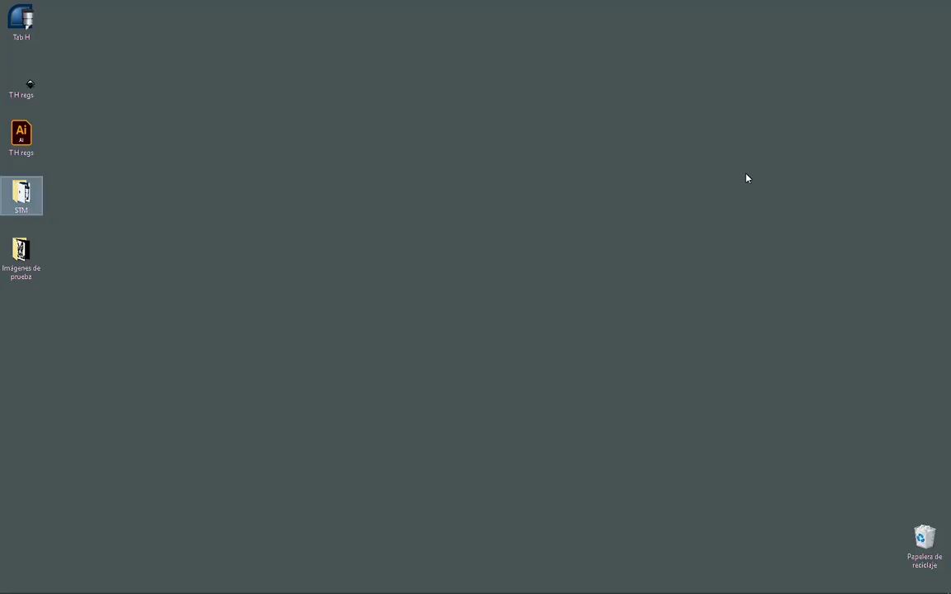